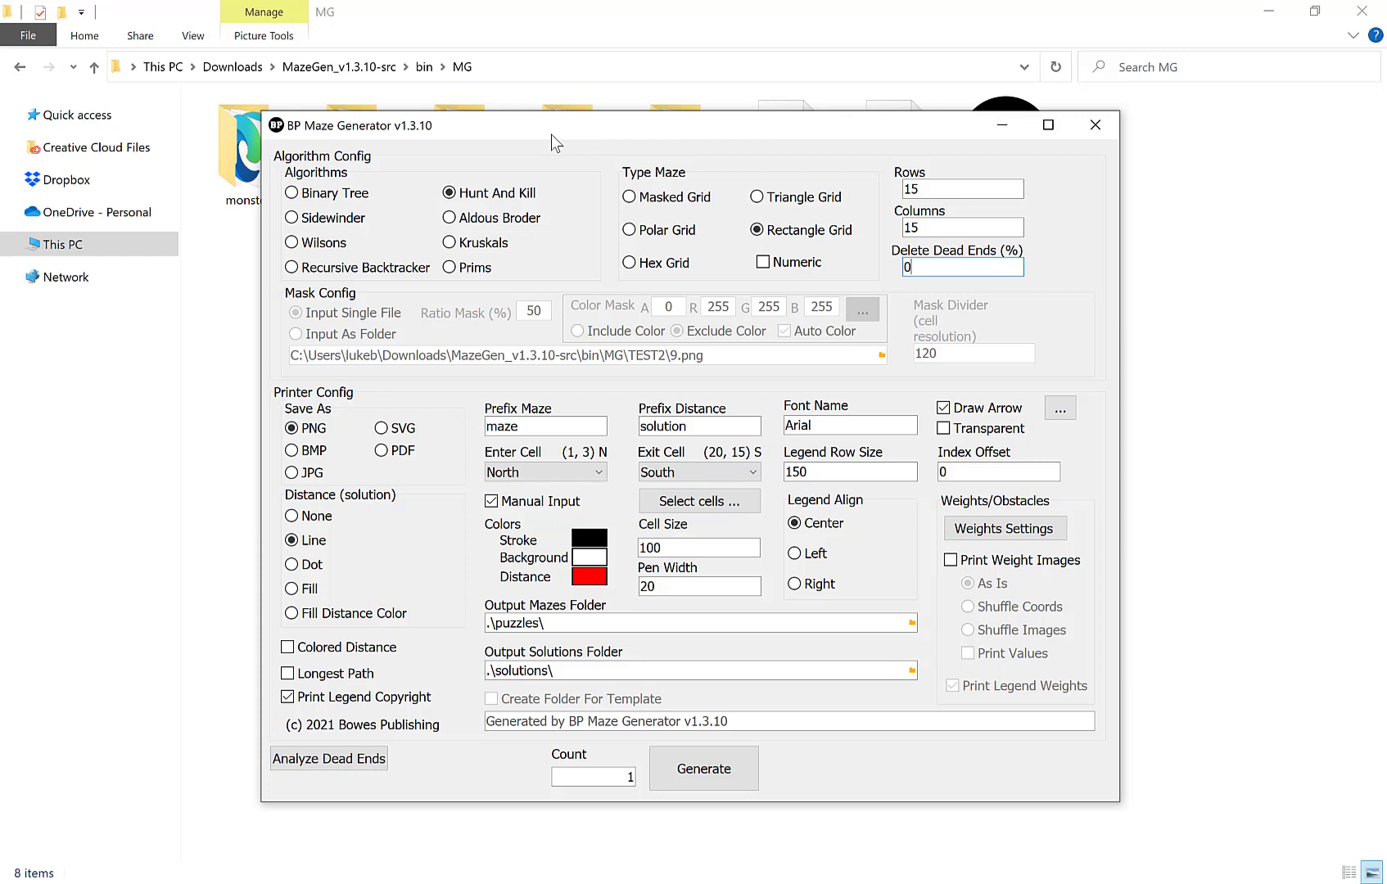
Step: Move the generator window aside and set the maze type to Masked Grid
{"action": "mouse_move", "coordinate": [553, 136]}
{"action": "left_mouse_down"}
{"action": "mouse_move", "coordinate": [714, 94]}
{"action": "mouse_move", "coordinate": [497, 107]}
{"action": "mouse_move", "coordinate": [484, 129]}
{"action": "mouse_move", "coordinate": [539, 117]}
{"action": "left_mouse_up"}
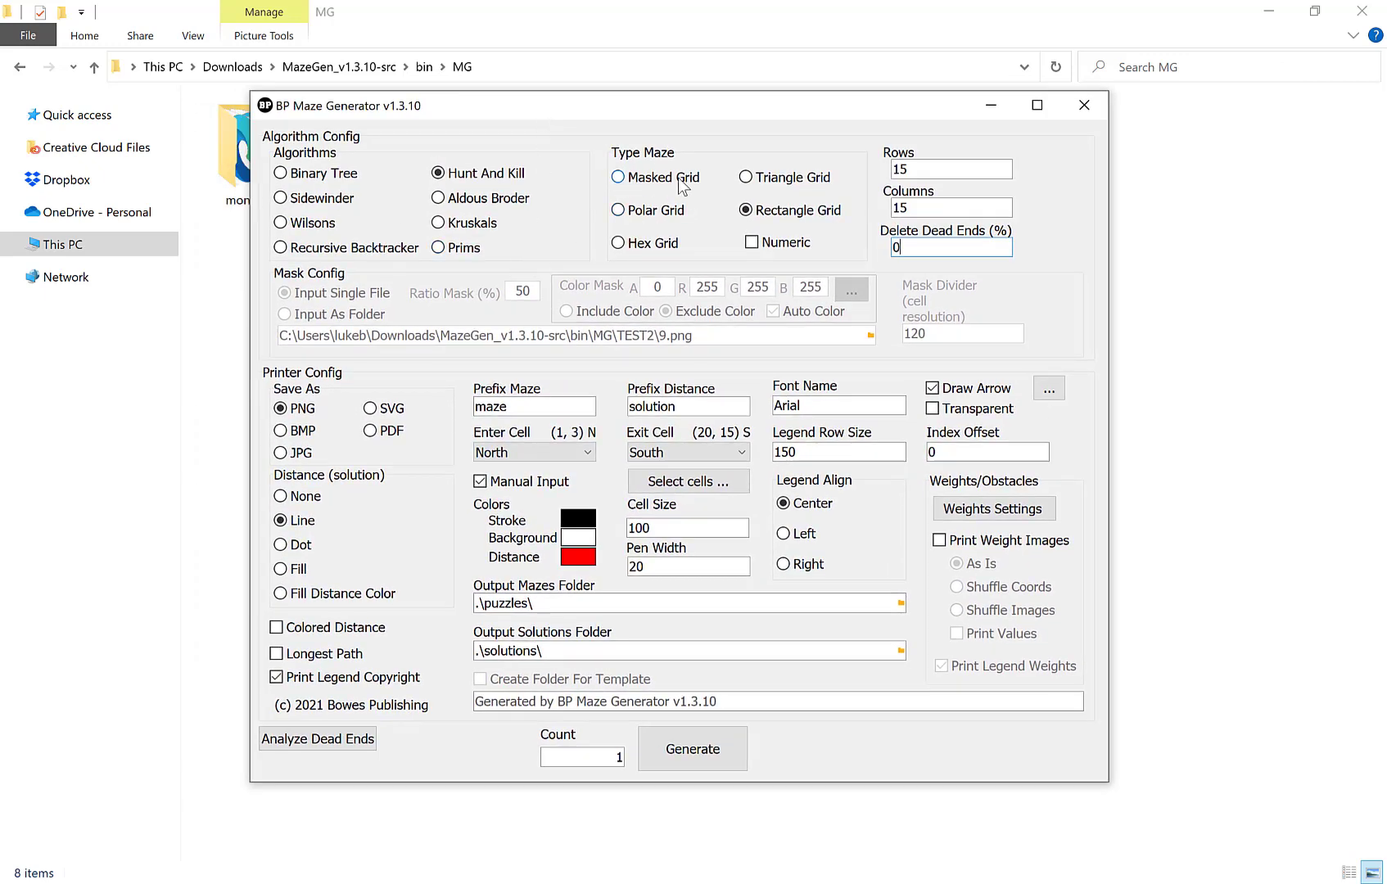
{"action": "left_click", "coordinate": [645, 181]}
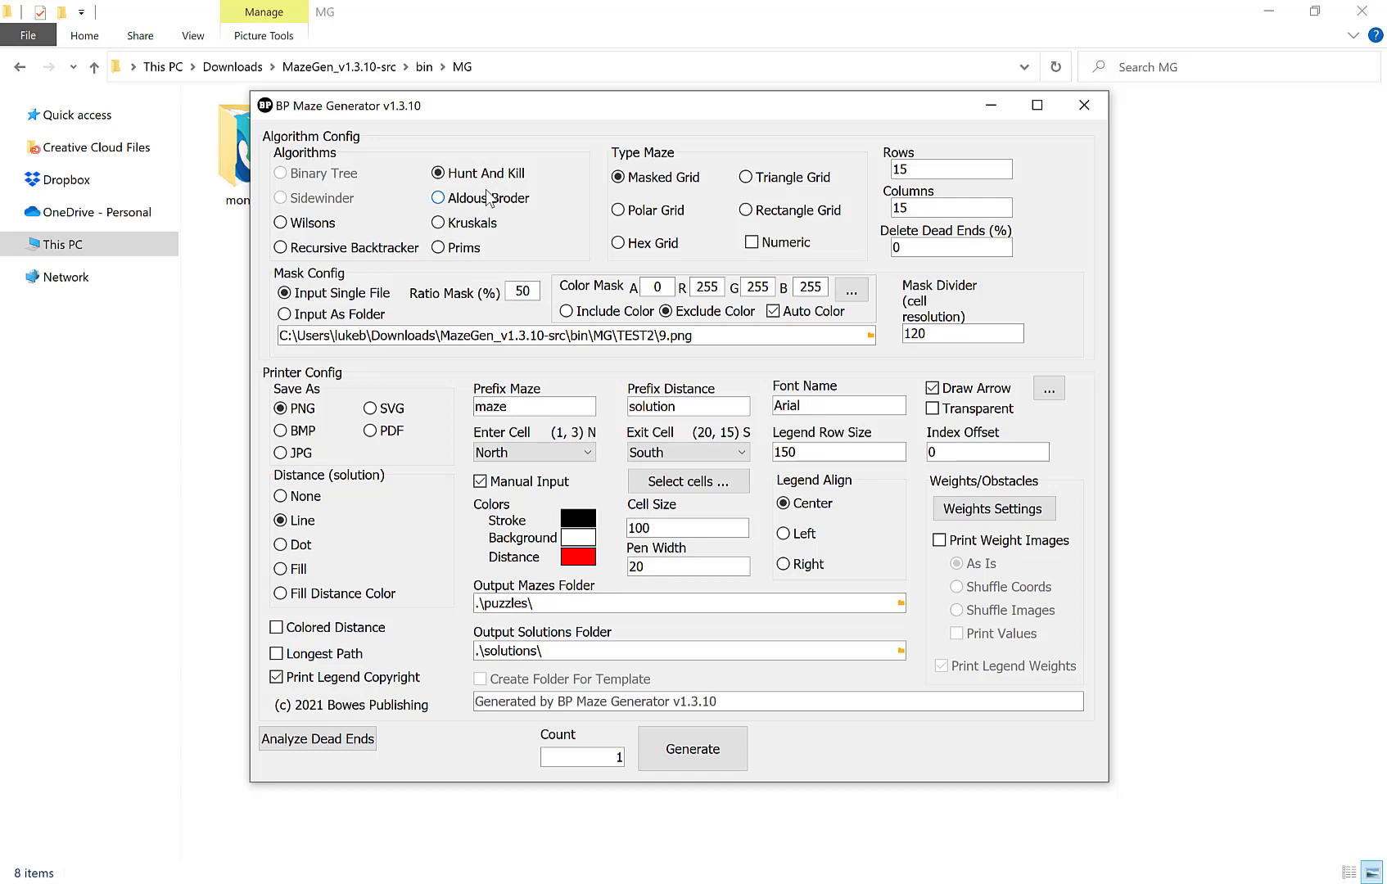
Step: Choose the Recursive Backtracker algorithm and nudge the generator window into place
{"action": "left_click", "coordinate": [393, 252]}
{"action": "left_click_drag", "start_coordinate": [752, 116], "coordinate": [709, 110]}
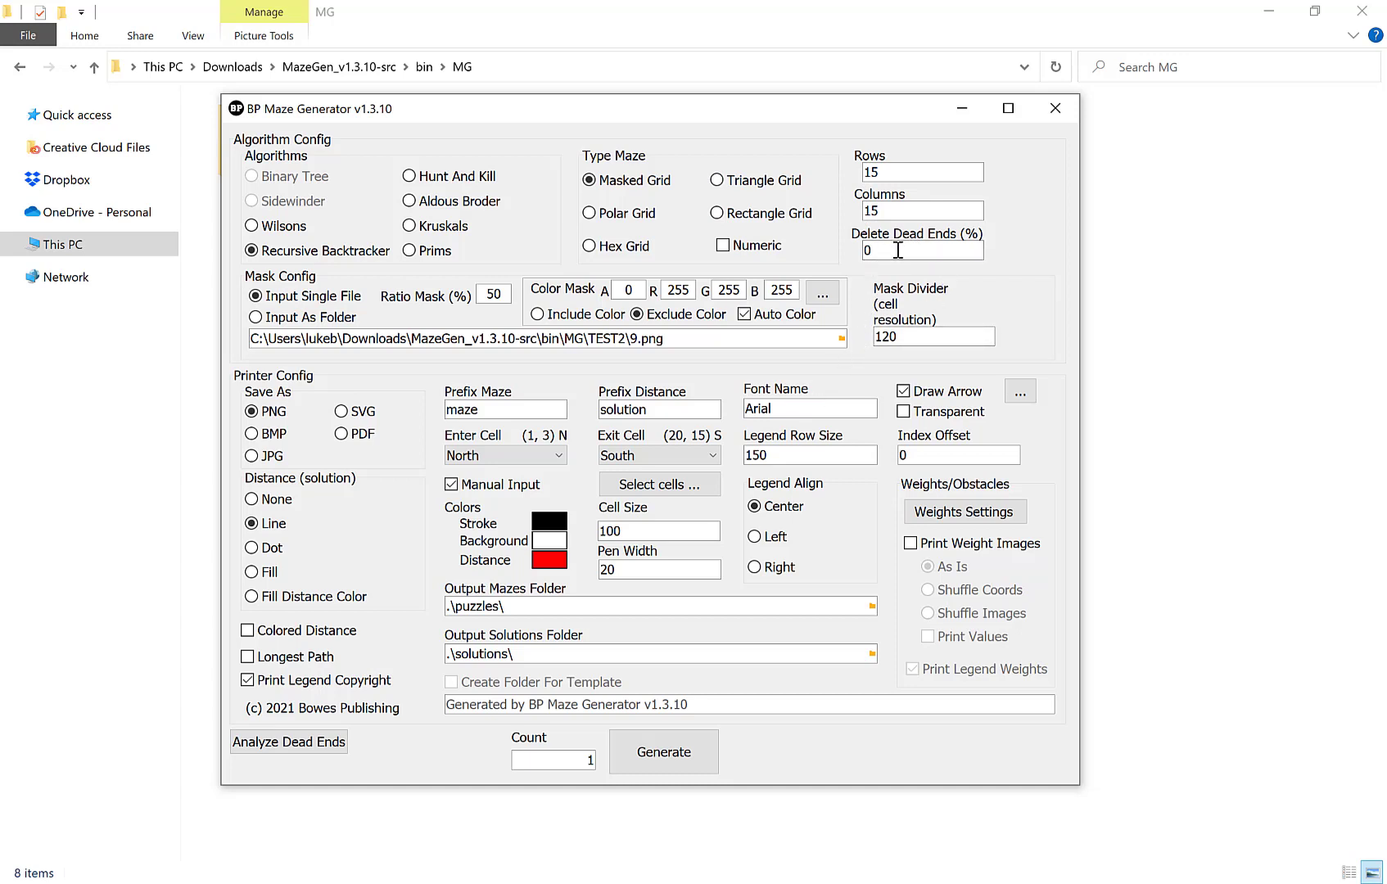
{"action": "left_click_drag", "start_coordinate": [651, 113], "coordinate": [682, 98]}
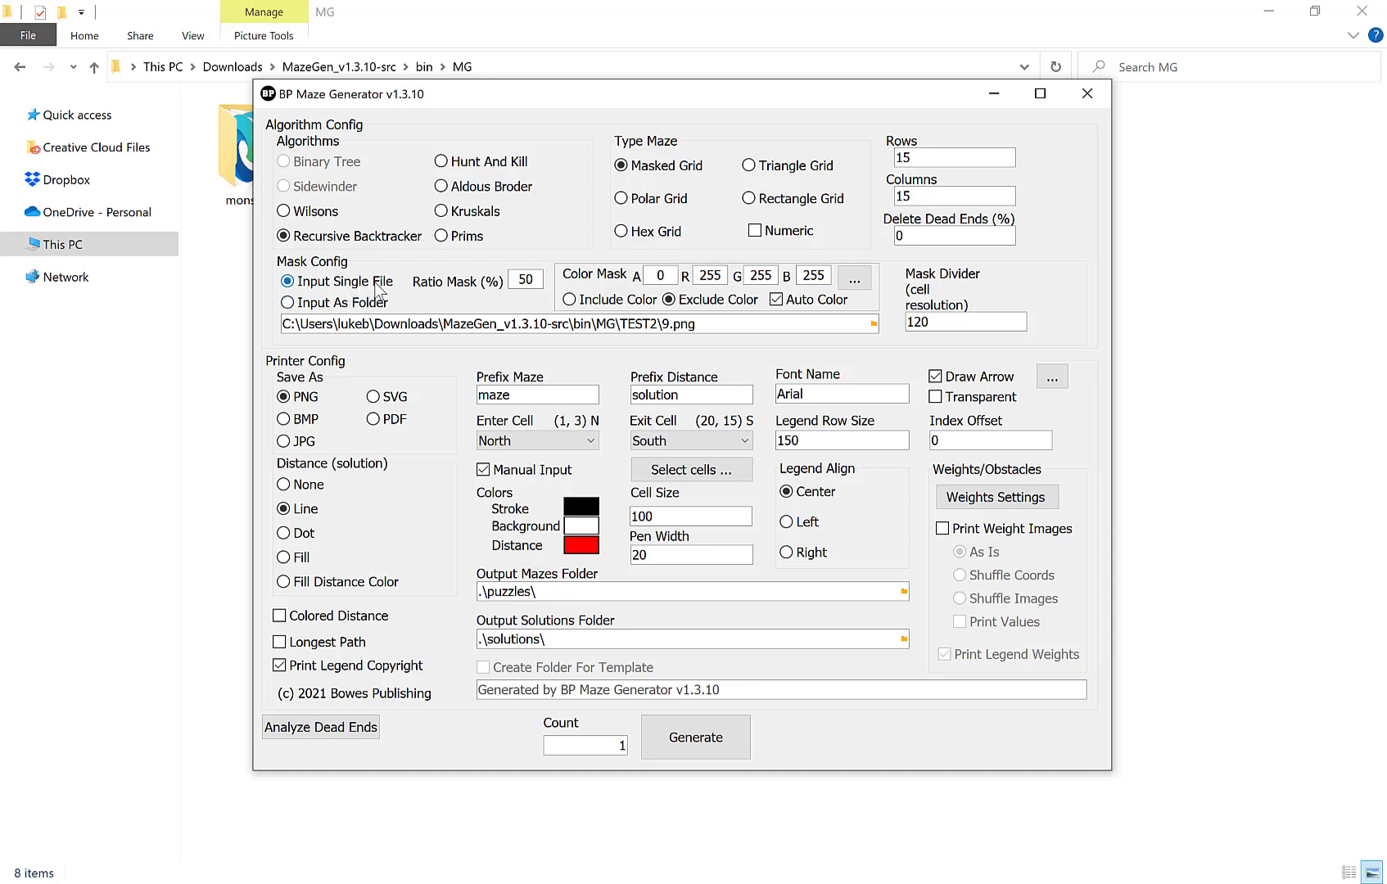
Step: Load the fox image TEST2\9.png as the maze mask file
{"action": "double_click", "coordinate": [605, 744]}
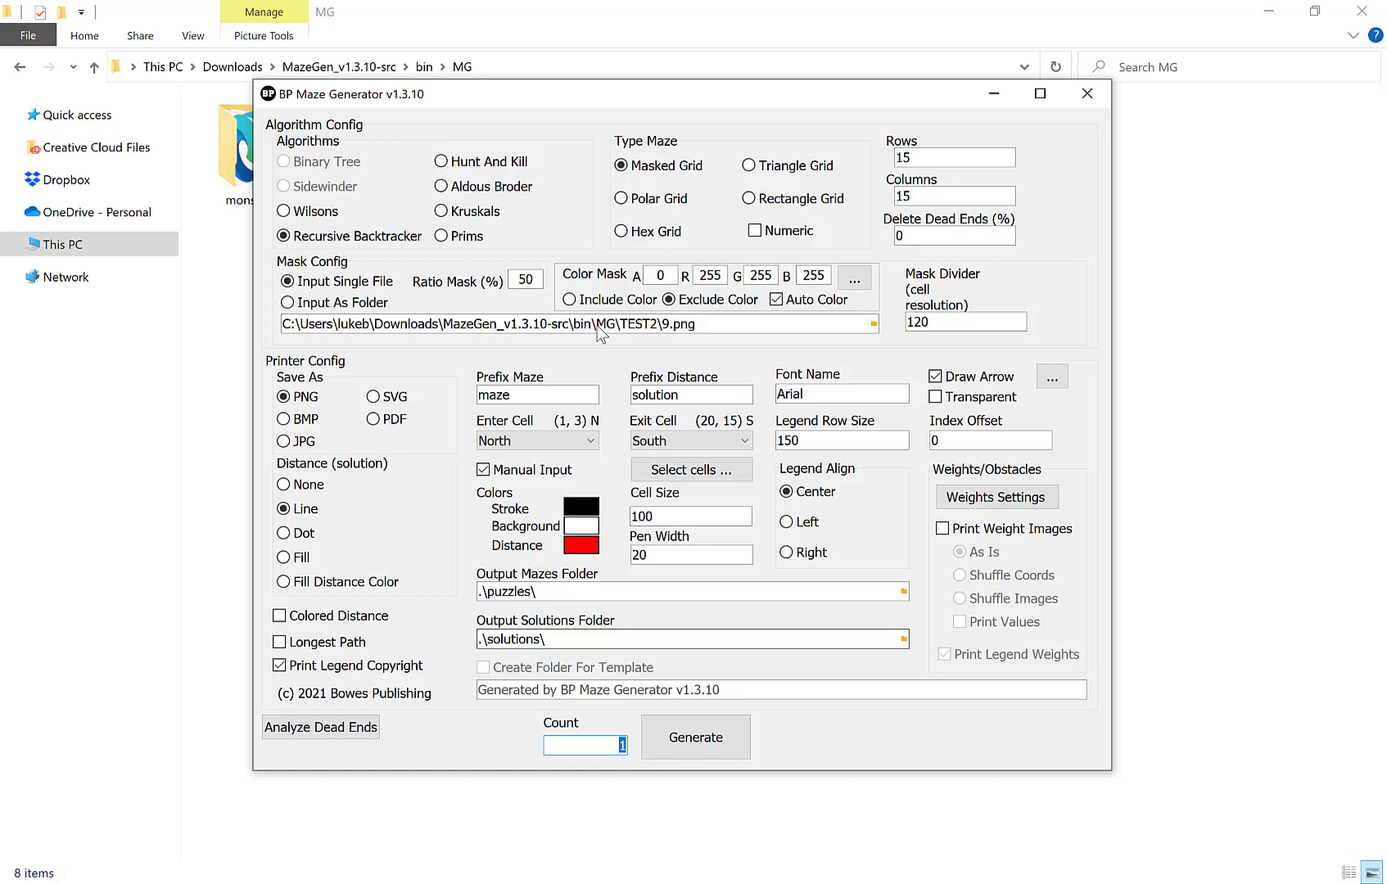
{"action": "left_click", "coordinate": [874, 324]}
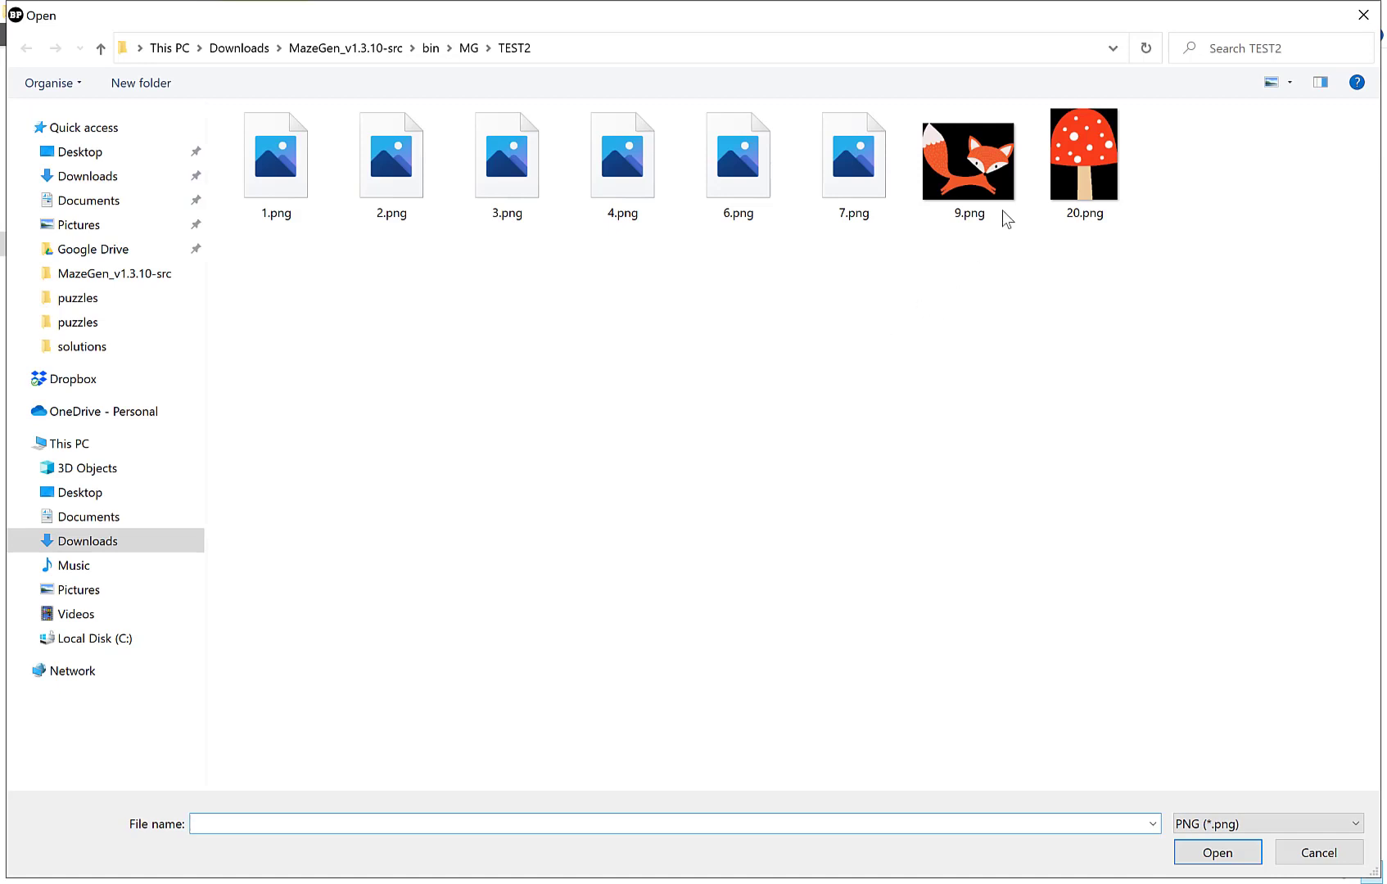
{"action": "left_click", "coordinate": [960, 171]}
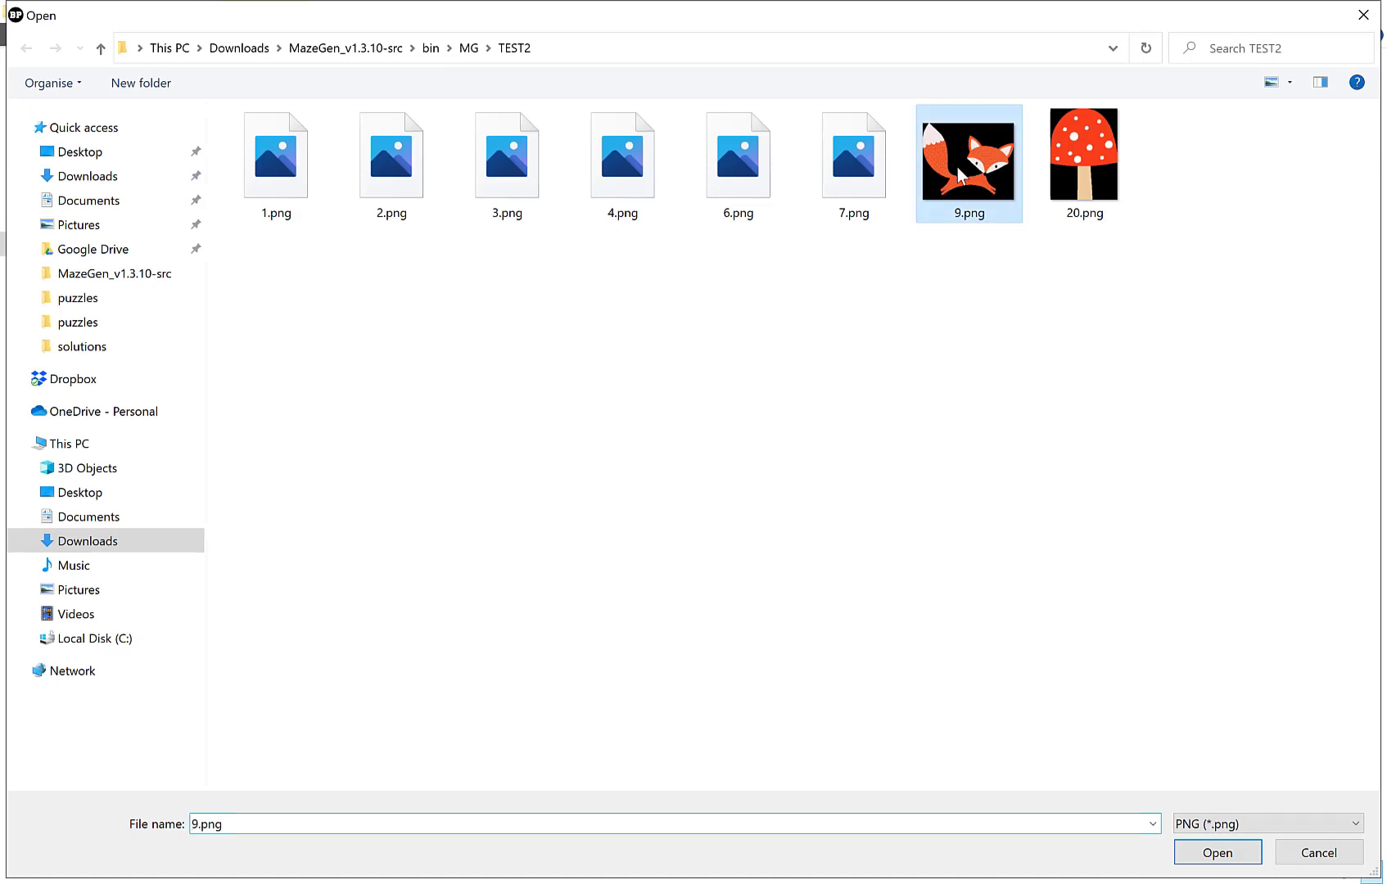
{"action": "left_click", "coordinate": [1187, 854]}
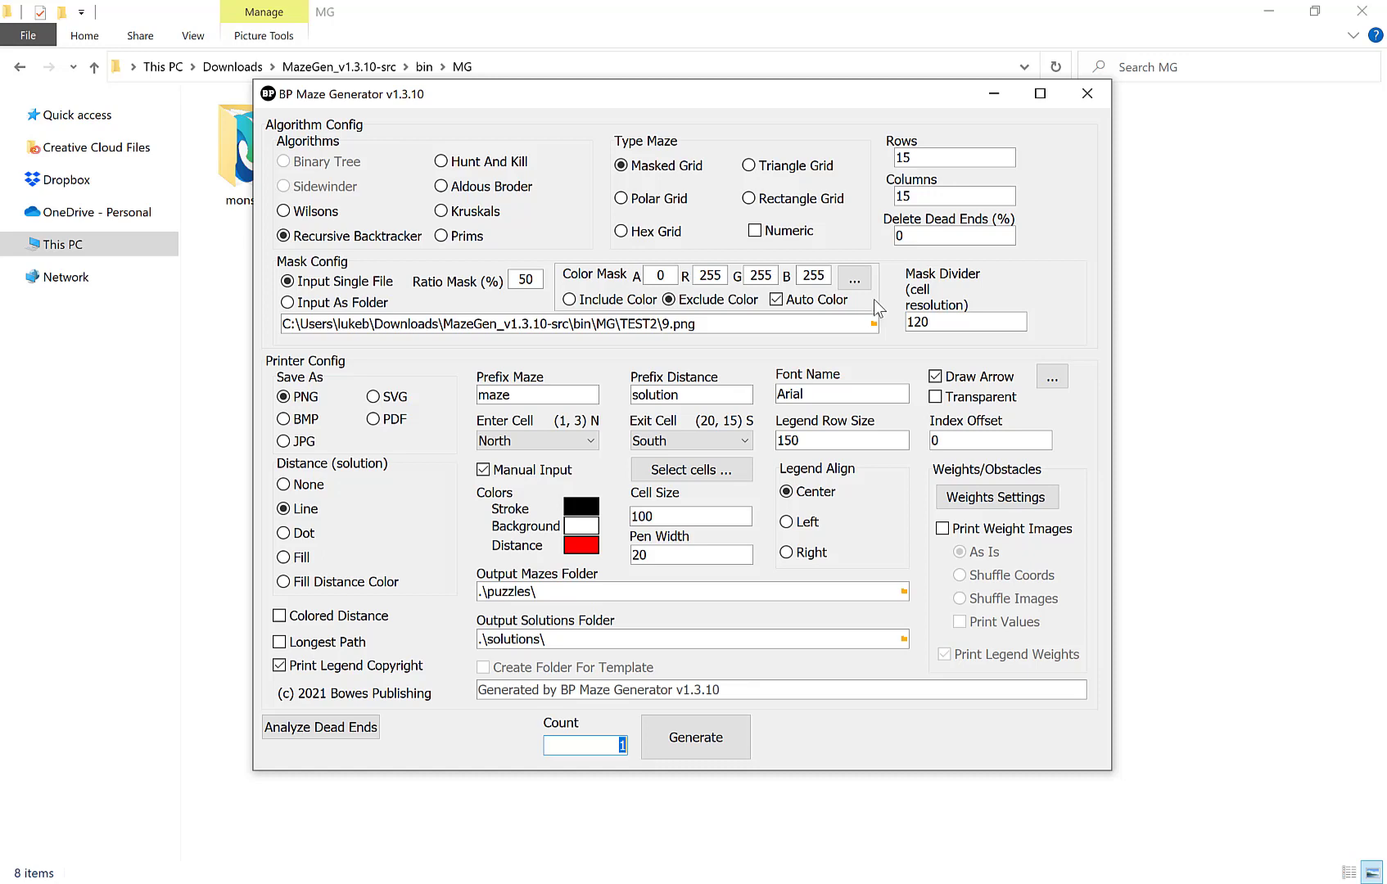
Step: Turn off Auto Color for the fox mask
{"action": "left_click", "coordinate": [804, 300]}
Step: Set the excluded mask colour to black (A255 R0 G0 B0), sampled from the monochrome fox image
{"action": "left_click", "coordinate": [854, 281]}
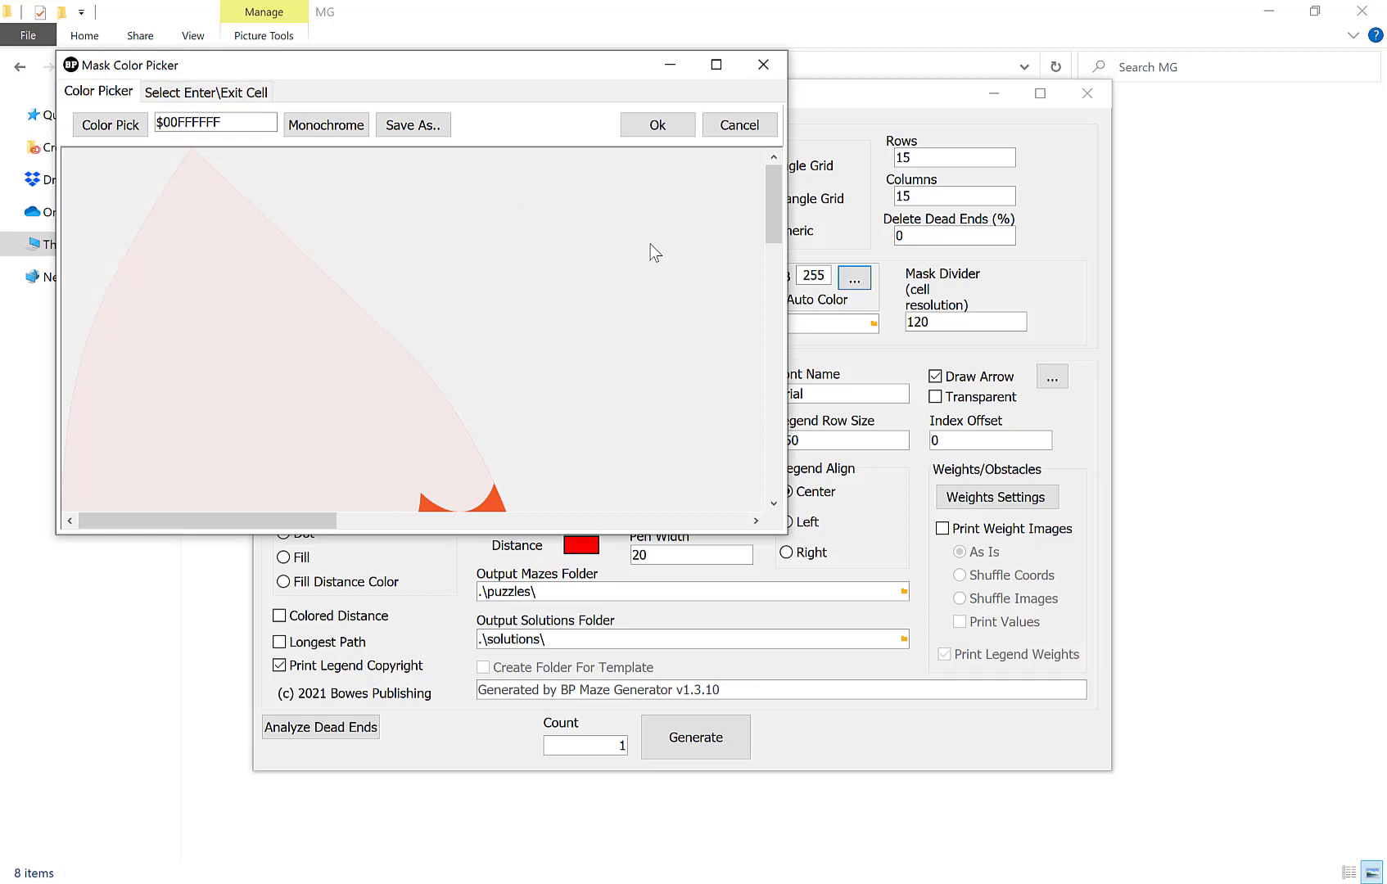
{"action": "left_click", "coordinate": [125, 130]}
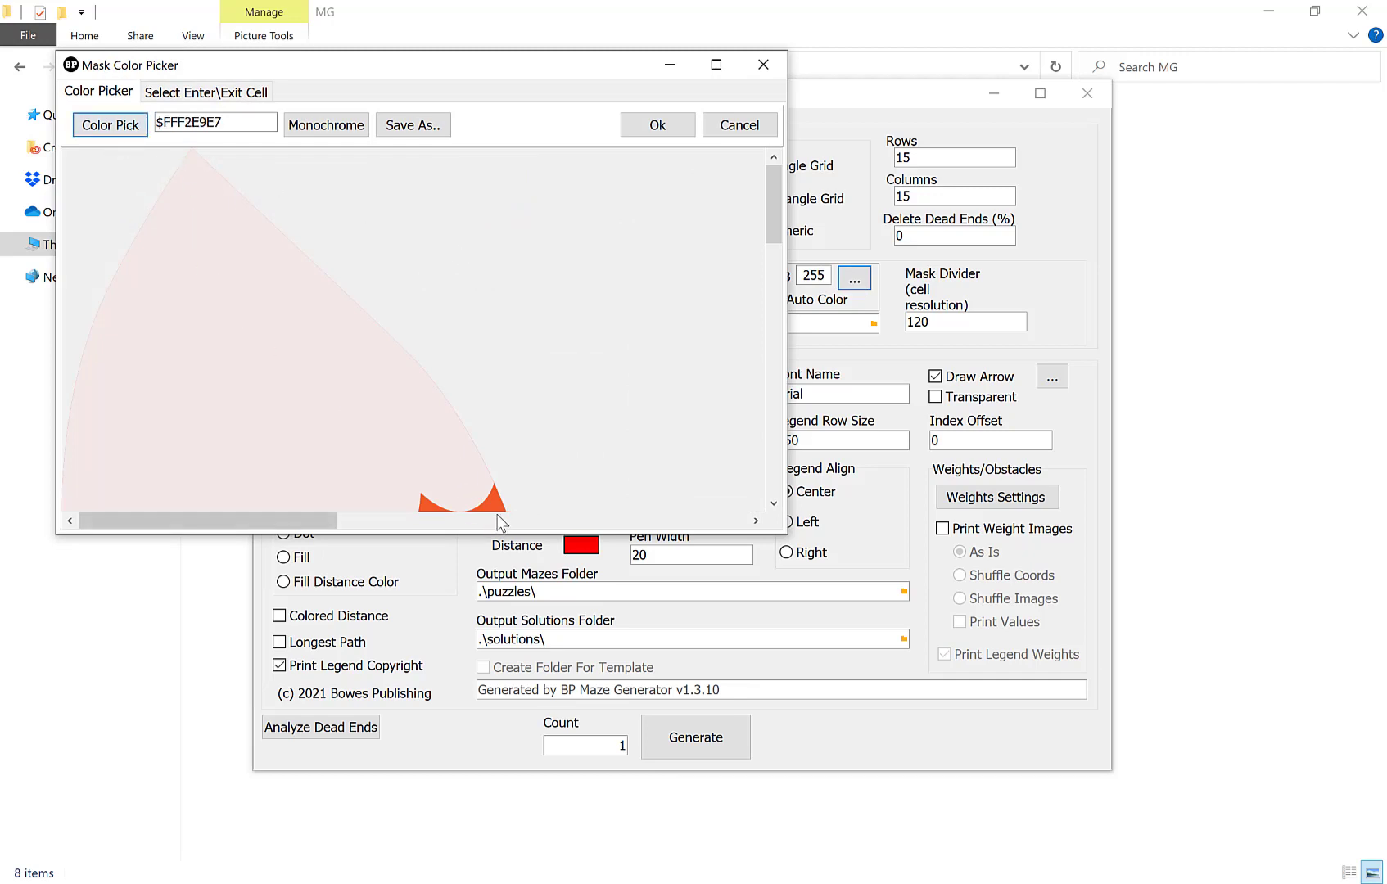
{"action": "left_click", "coordinate": [495, 488]}
{"action": "left_click", "coordinate": [300, 126]}
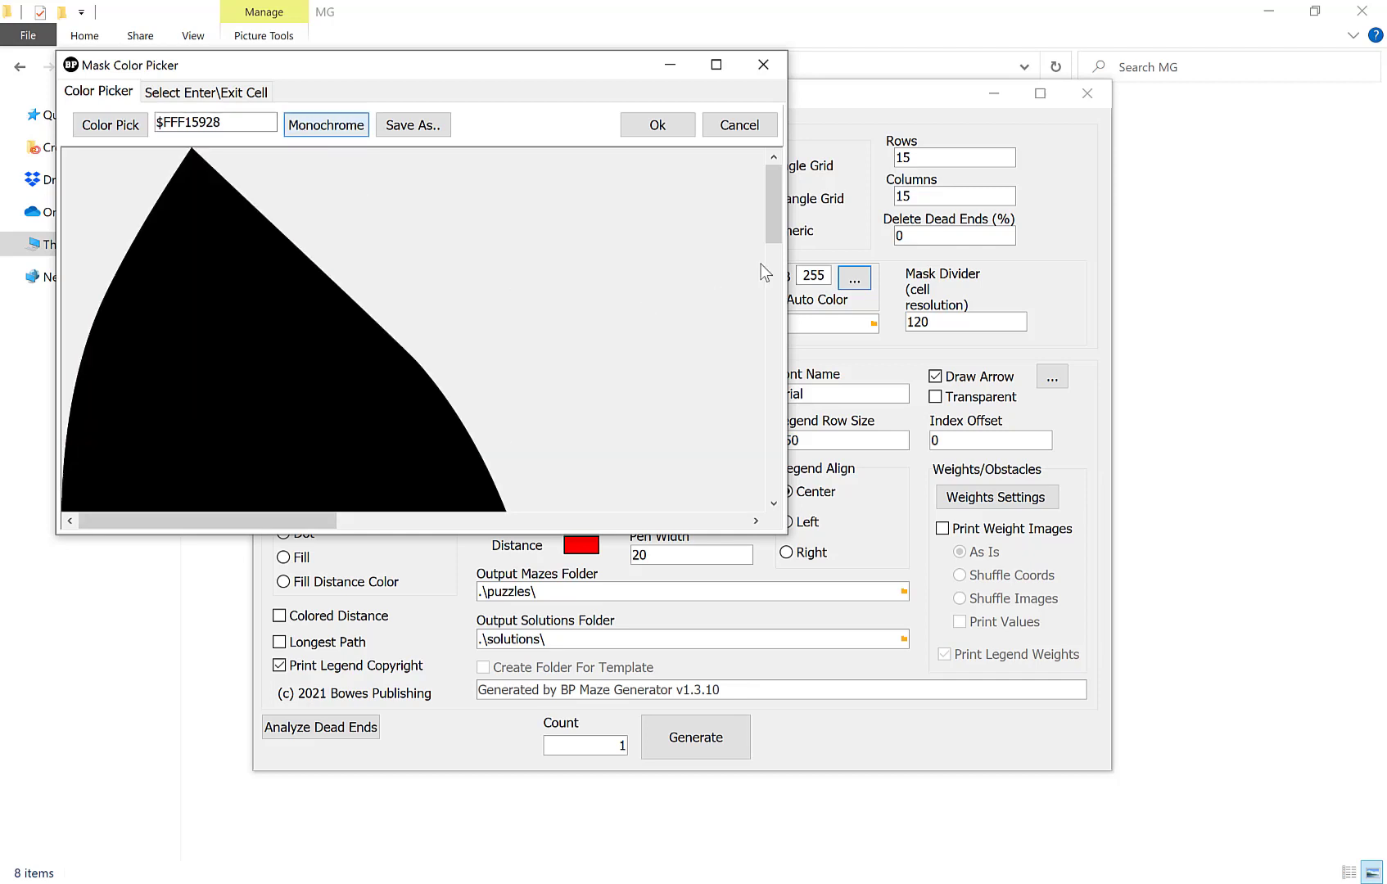
{"action": "left_click_drag", "start_coordinate": [767, 204], "coordinate": [770, 434]}
{"action": "left_click_drag", "start_coordinate": [326, 513], "coordinate": [529, 509]}
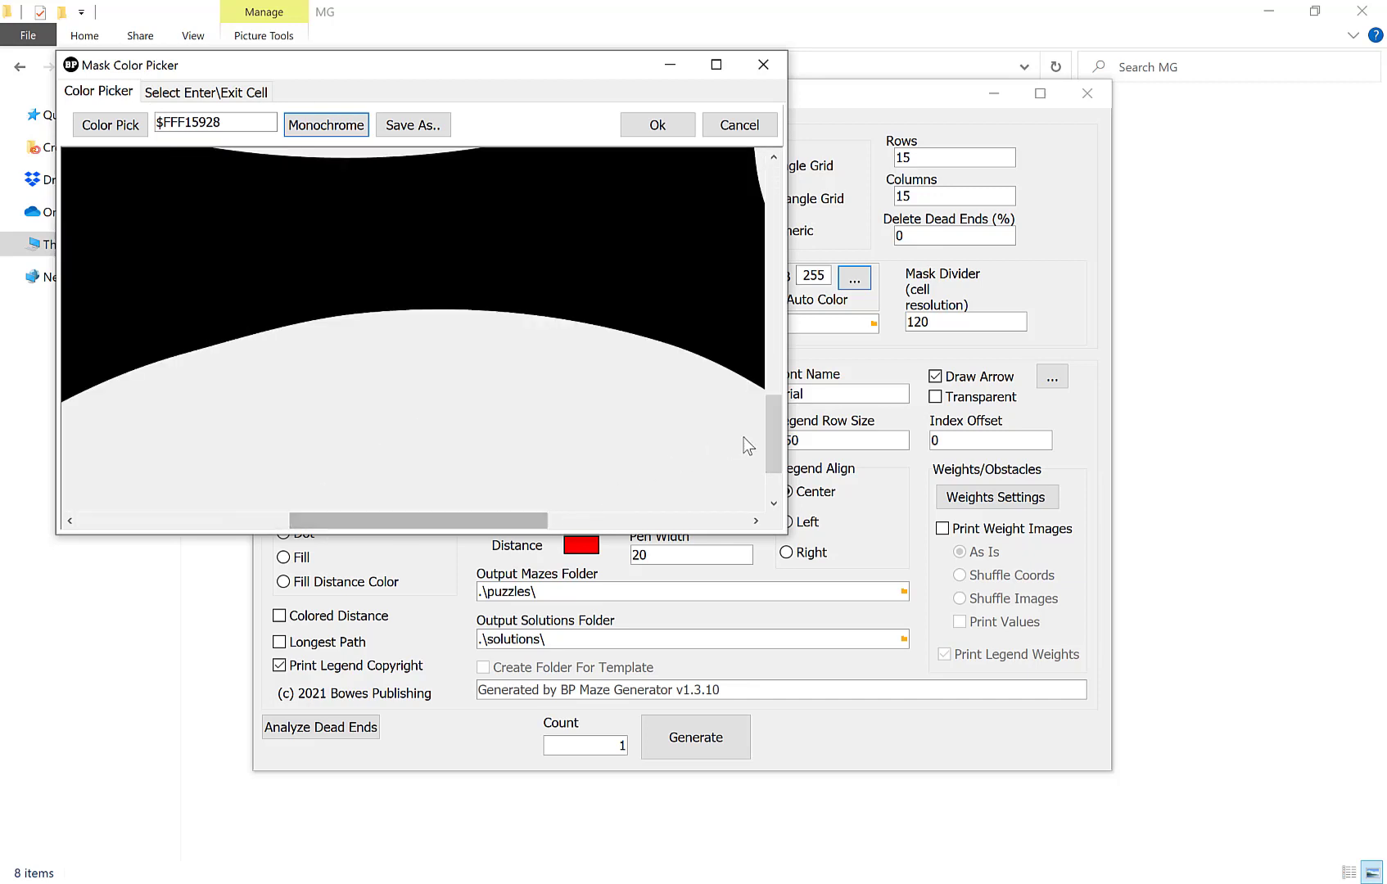
{"action": "left_click_drag", "start_coordinate": [772, 433], "coordinate": [773, 217]}
{"action": "left_click", "coordinate": [111, 124]}
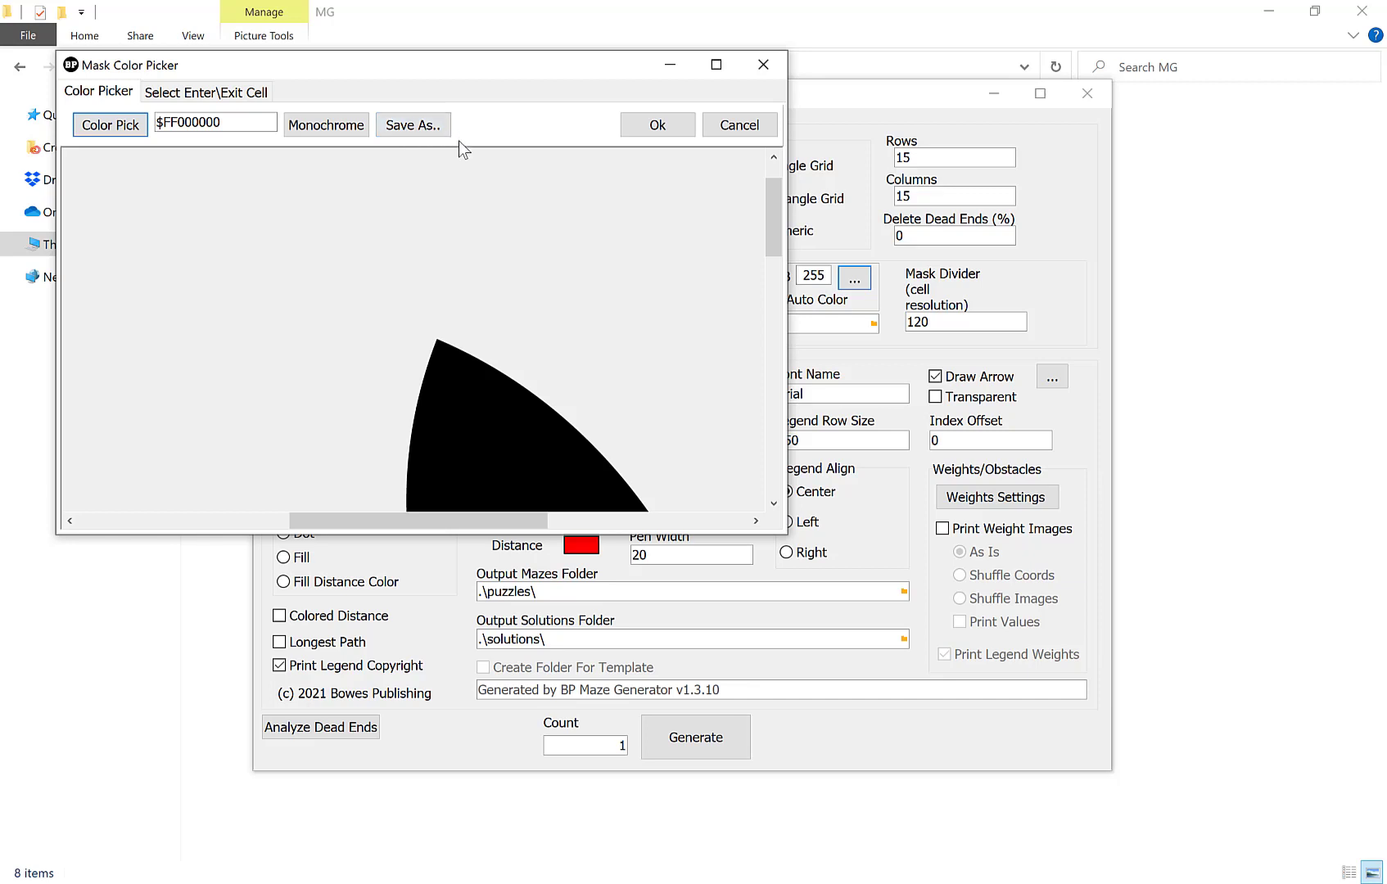
{"action": "left_click", "coordinate": [659, 126]}
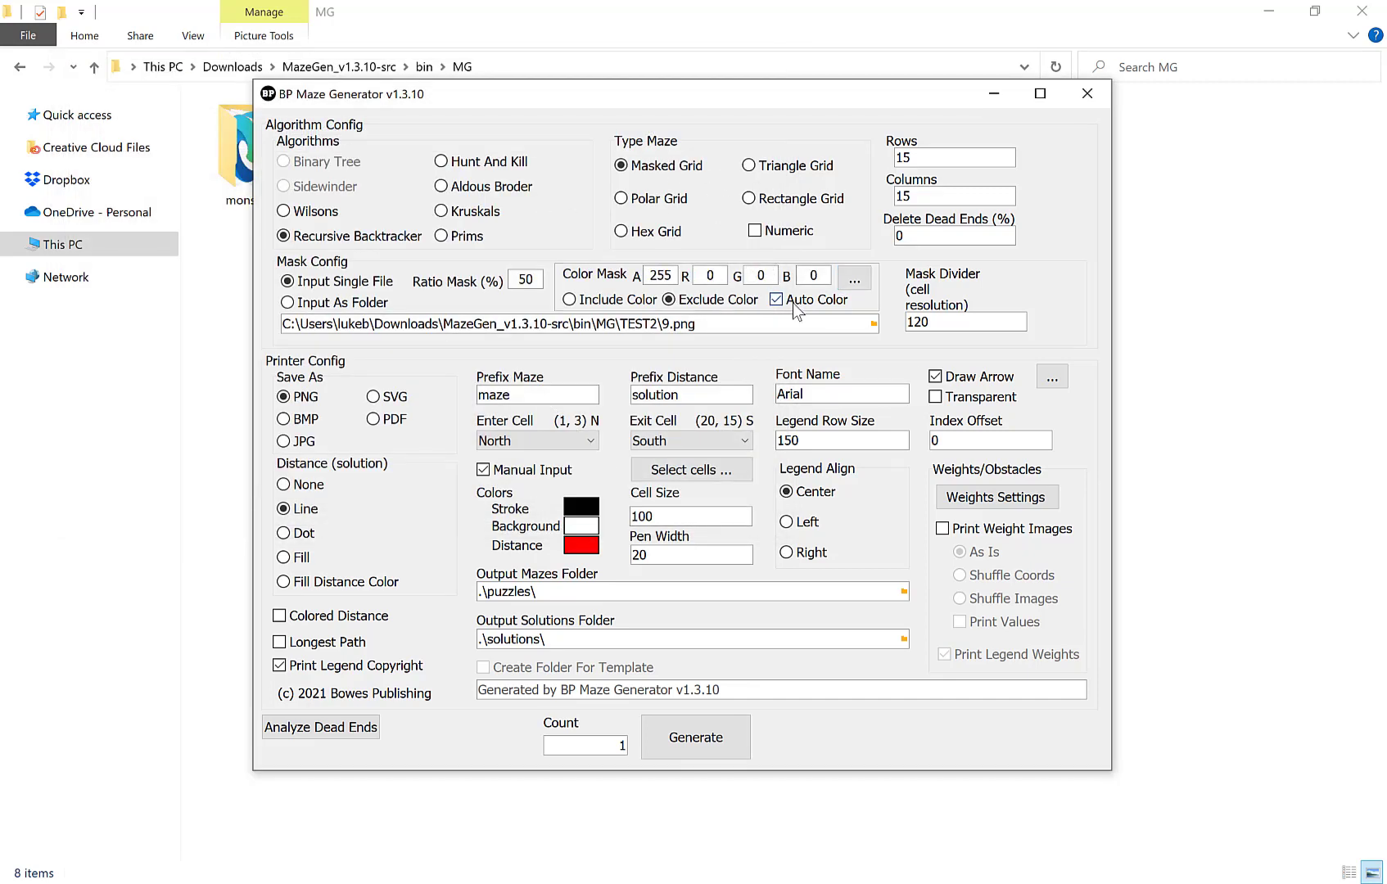
Step: Re-enable Auto Color so the mask colour becomes A0 R255 G255 B255, then select the Mask Divider field
{"action": "left_click", "coordinate": [792, 301]}
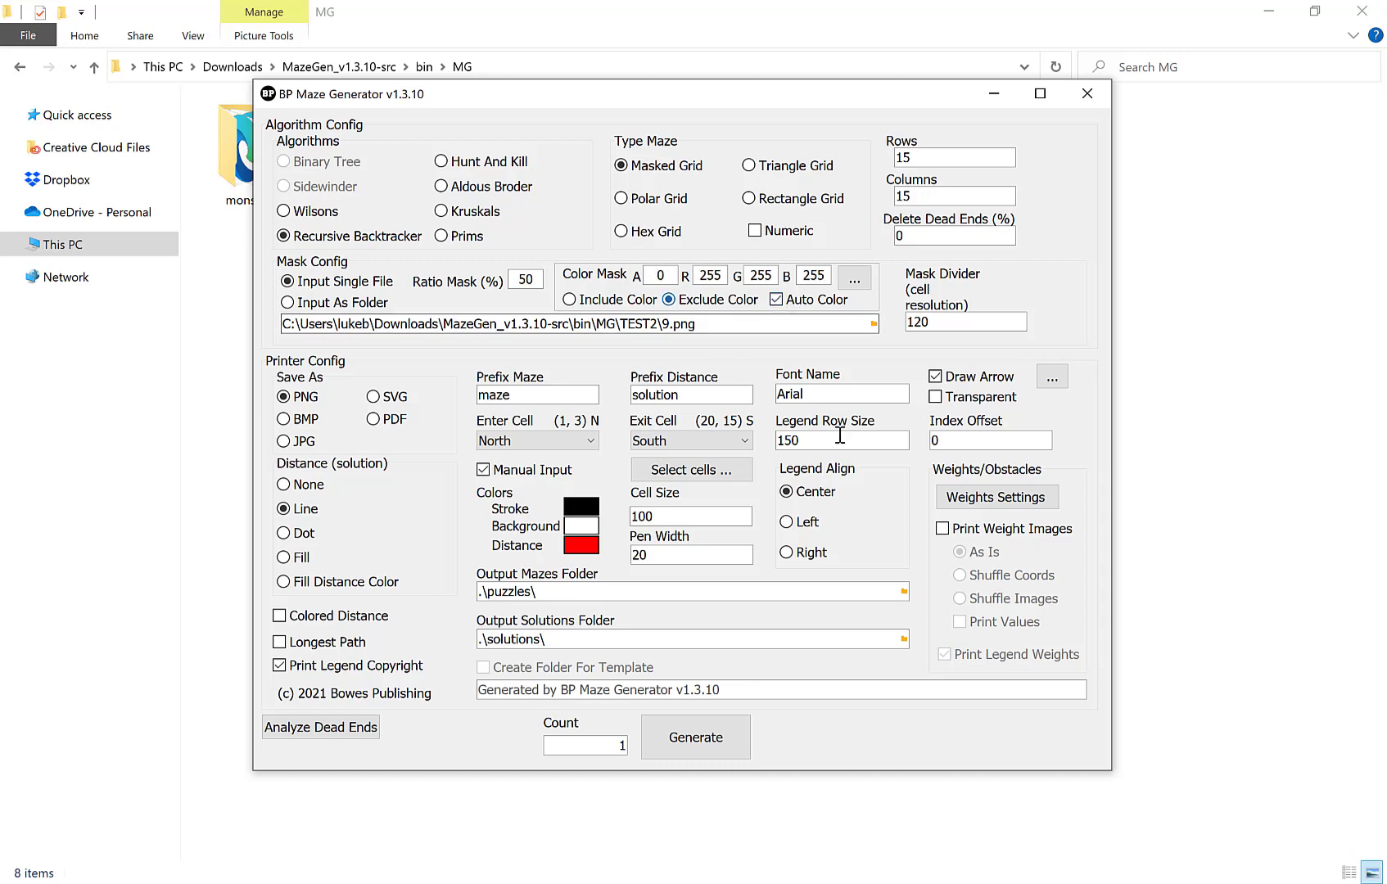
{"action": "left_click", "coordinate": [961, 326]}
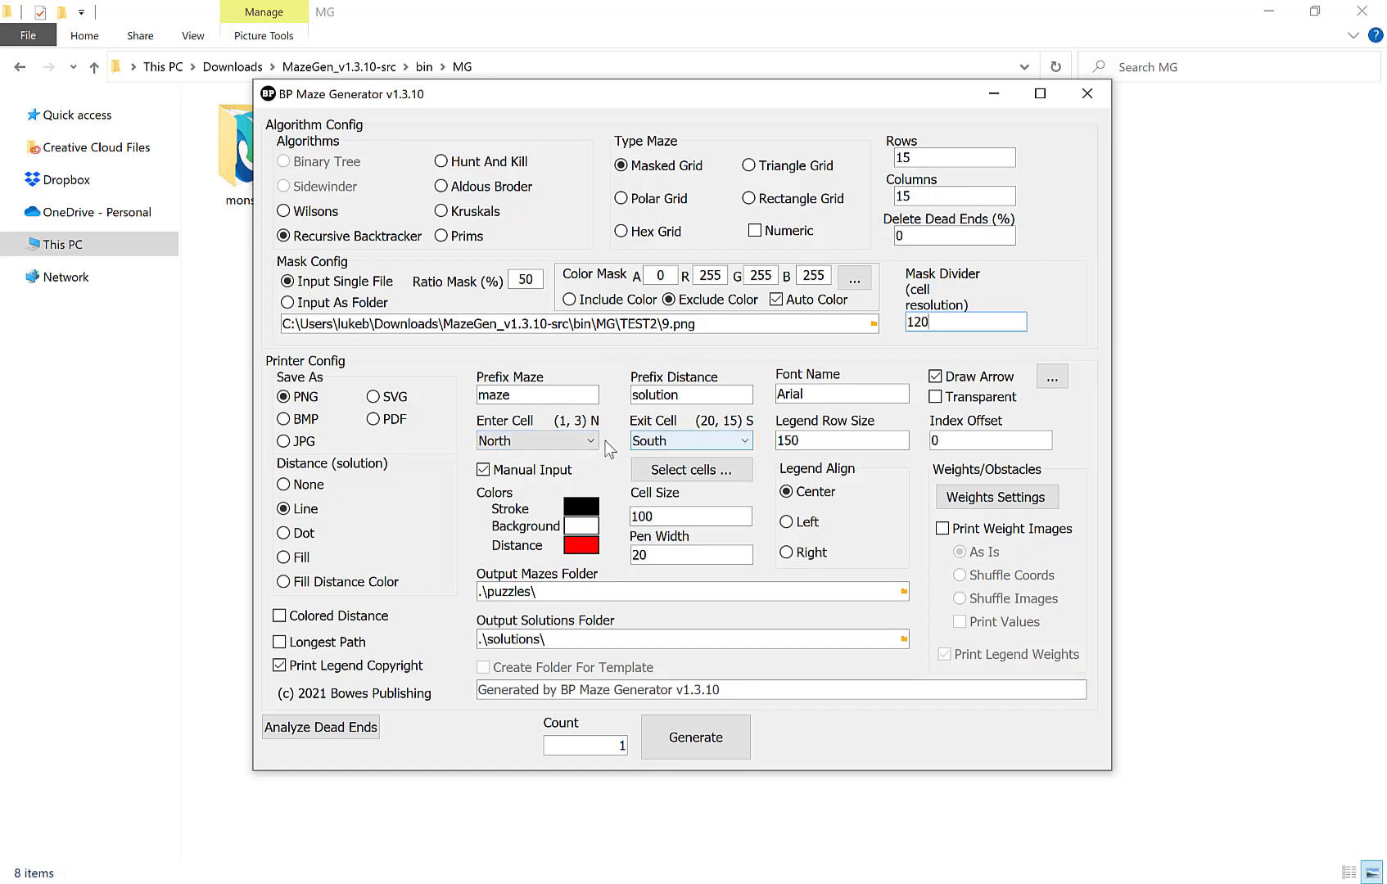
Step: Keep North as the entry side and leave Manual Input switched on
{"action": "left_click", "coordinate": [566, 441]}
{"action": "scroll", "coordinate": [588, 518], "scroll_direction": "down", "scroll_amount": 1}
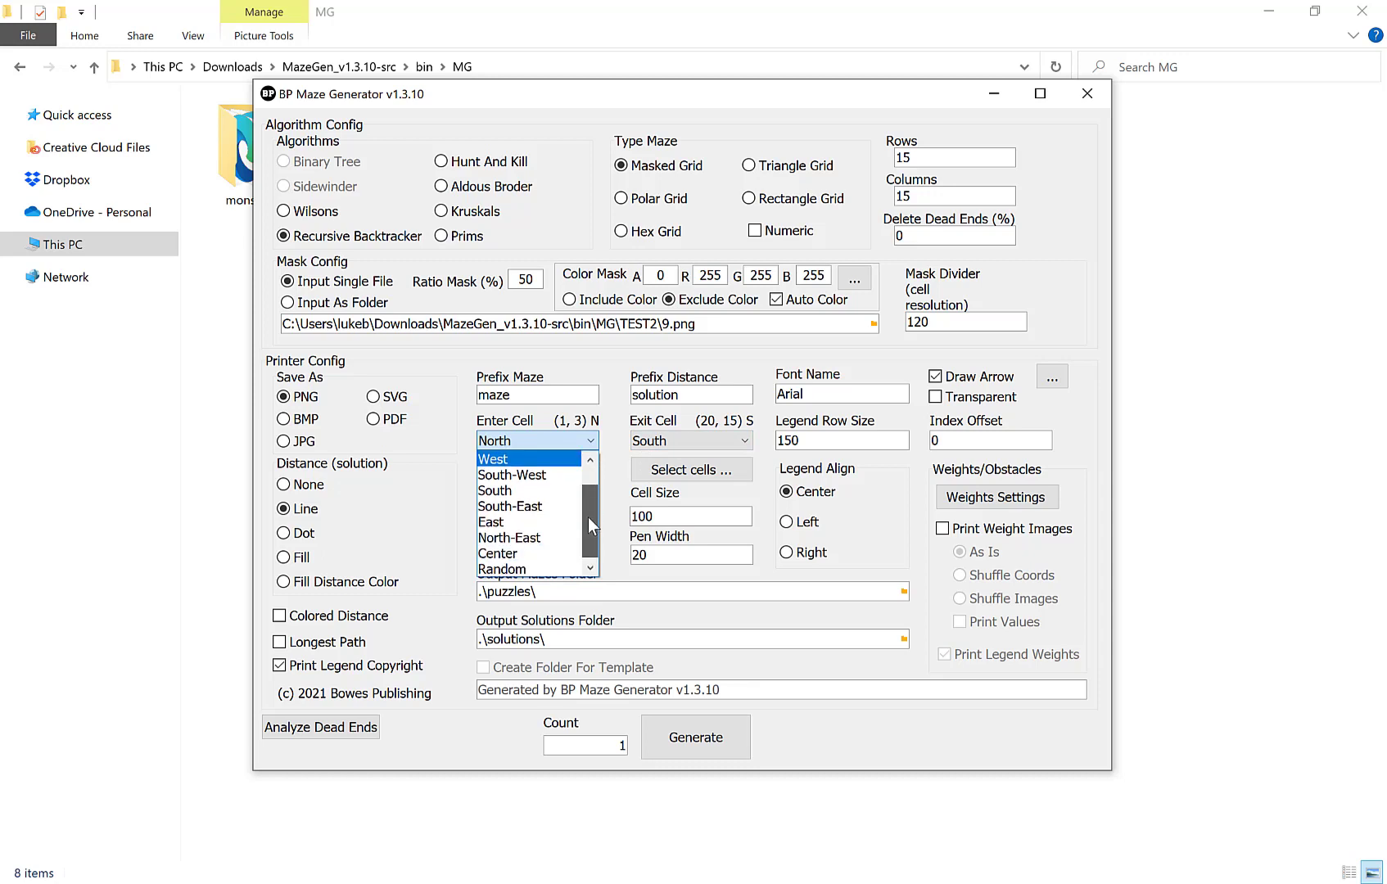
{"action": "left_click_drag", "start_coordinate": [586, 511], "coordinate": [589, 479]}
{"action": "left_click", "coordinate": [588, 439]}
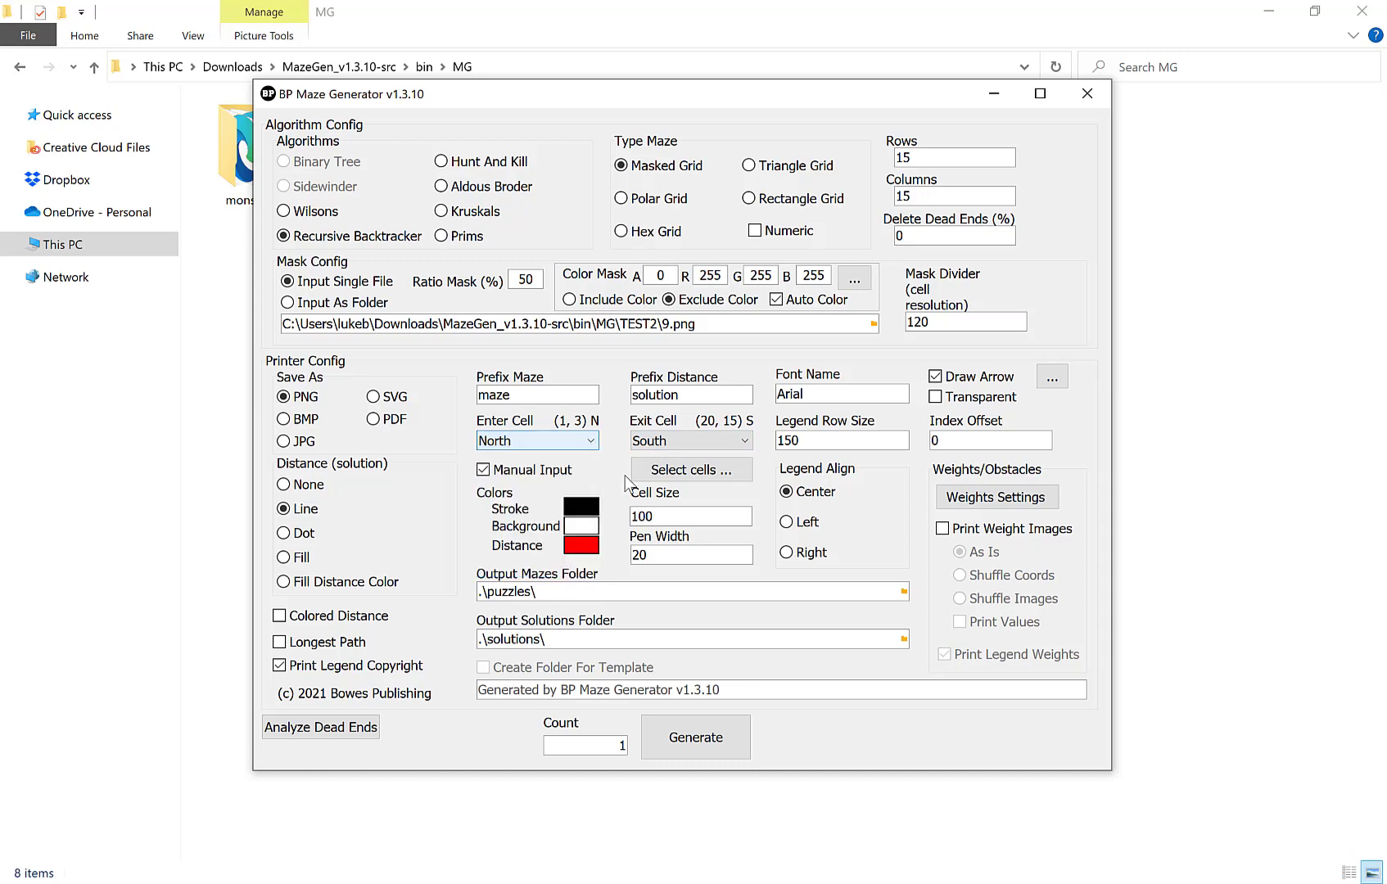
{"action": "left_click", "coordinate": [538, 475]}
{"action": "left_click", "coordinate": [540, 476]}
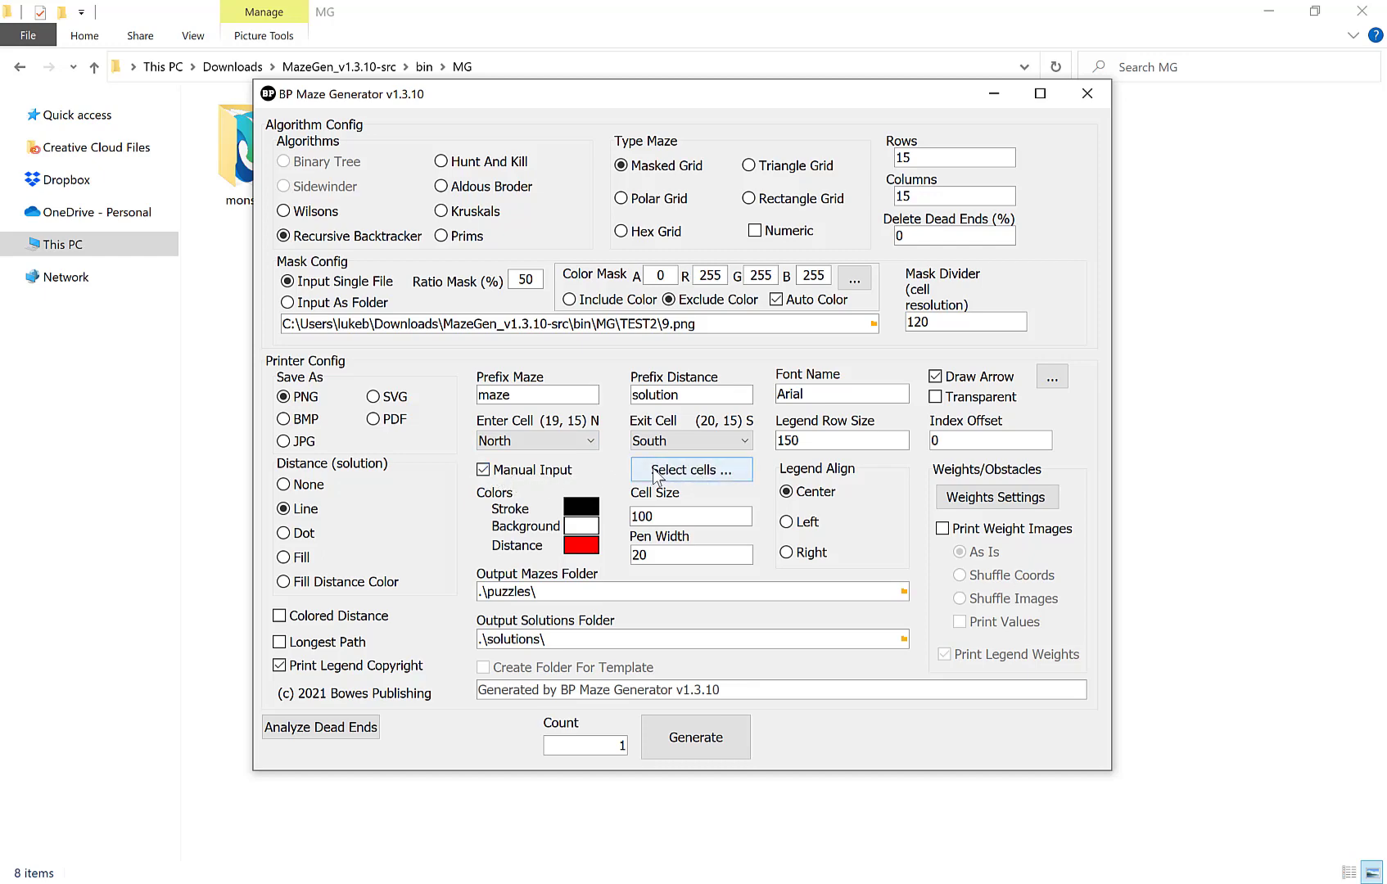
Step: Mark the entry at the left part's top cell and the exit at the bottommost right cell
{"action": "left_click", "coordinate": [682, 473]}
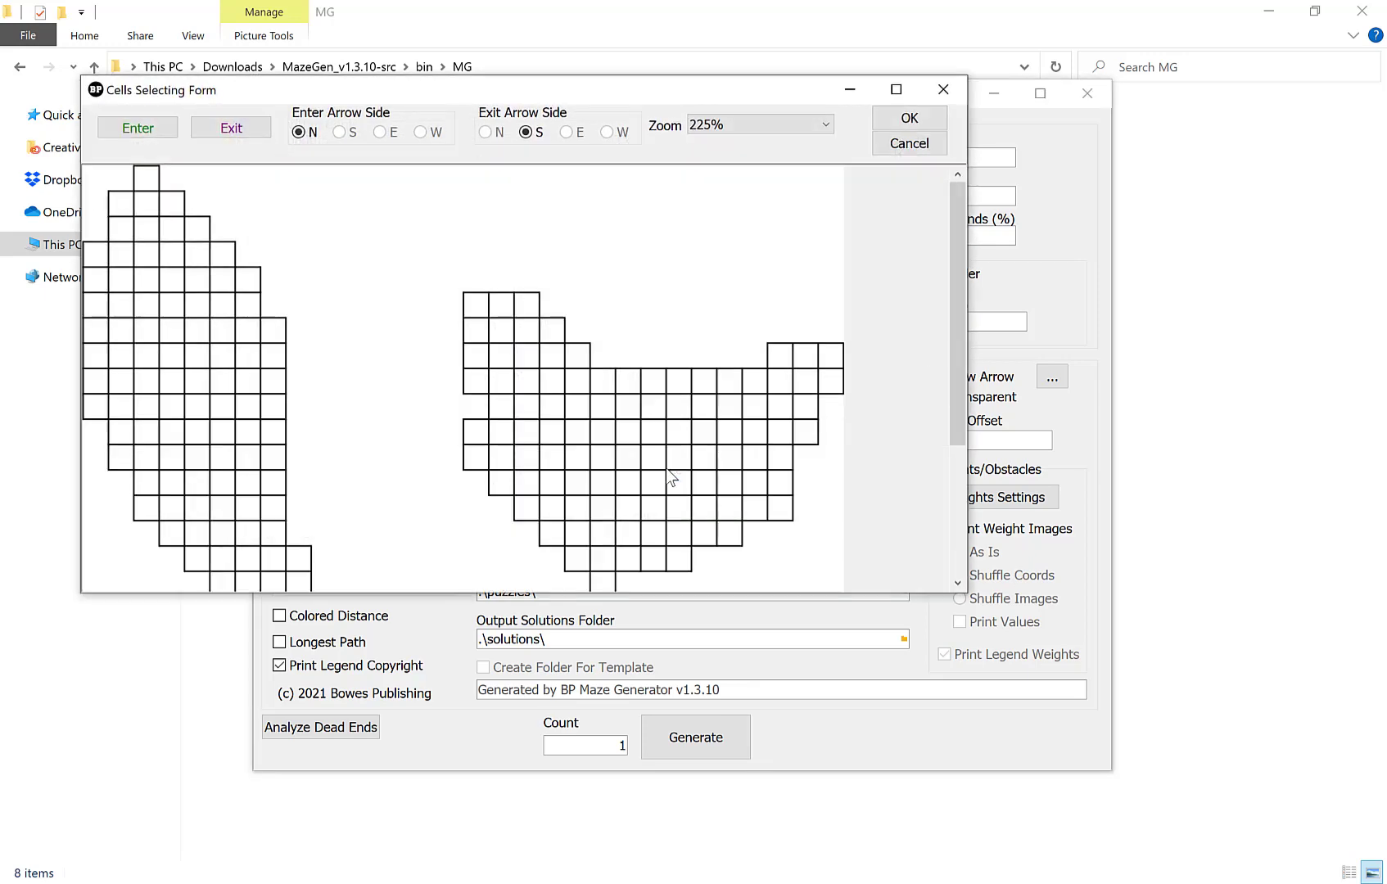
{"action": "left_click", "coordinate": [163, 128]}
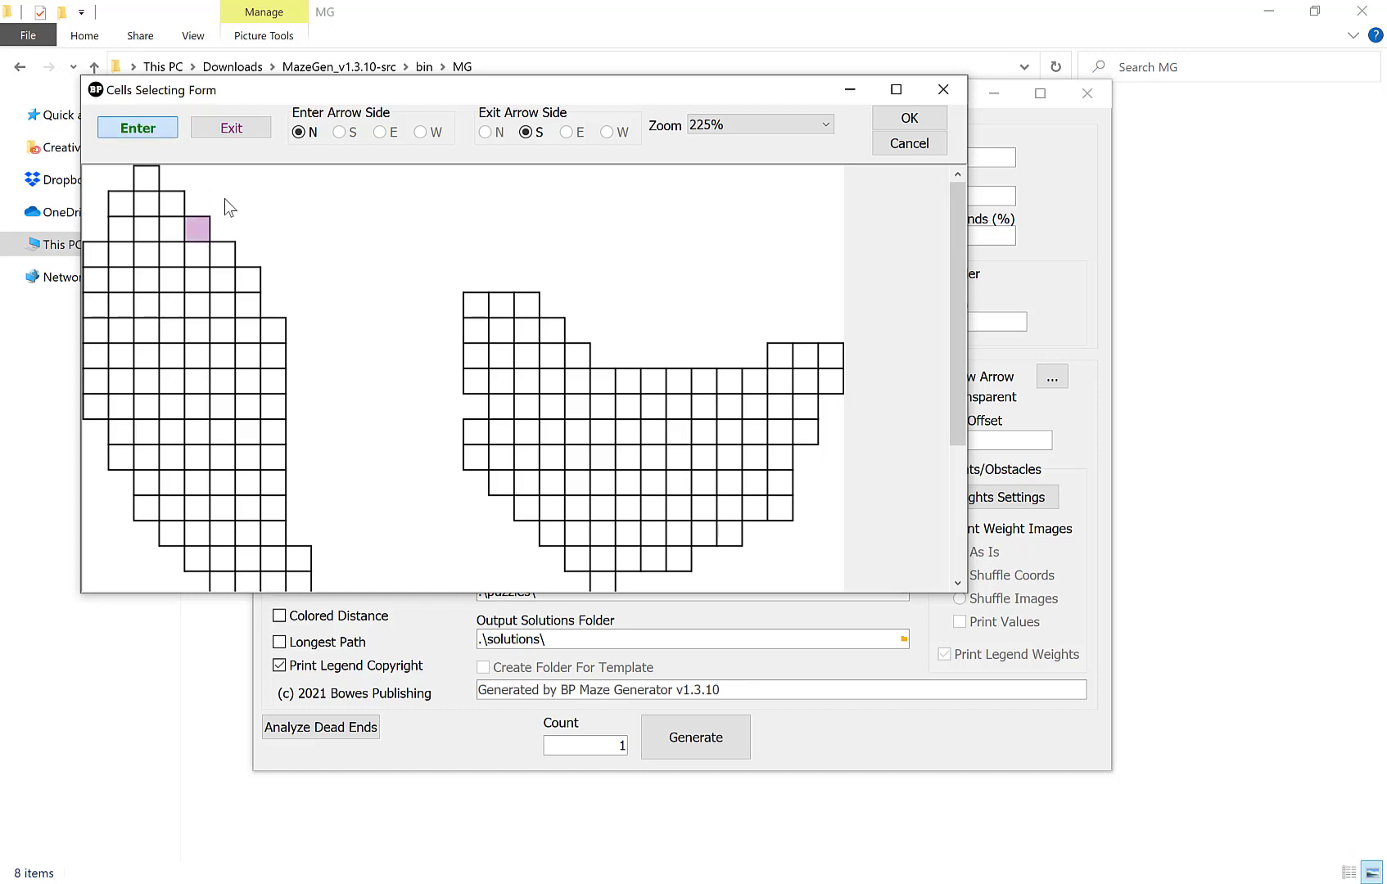
{"action": "left_click", "coordinate": [158, 184]}
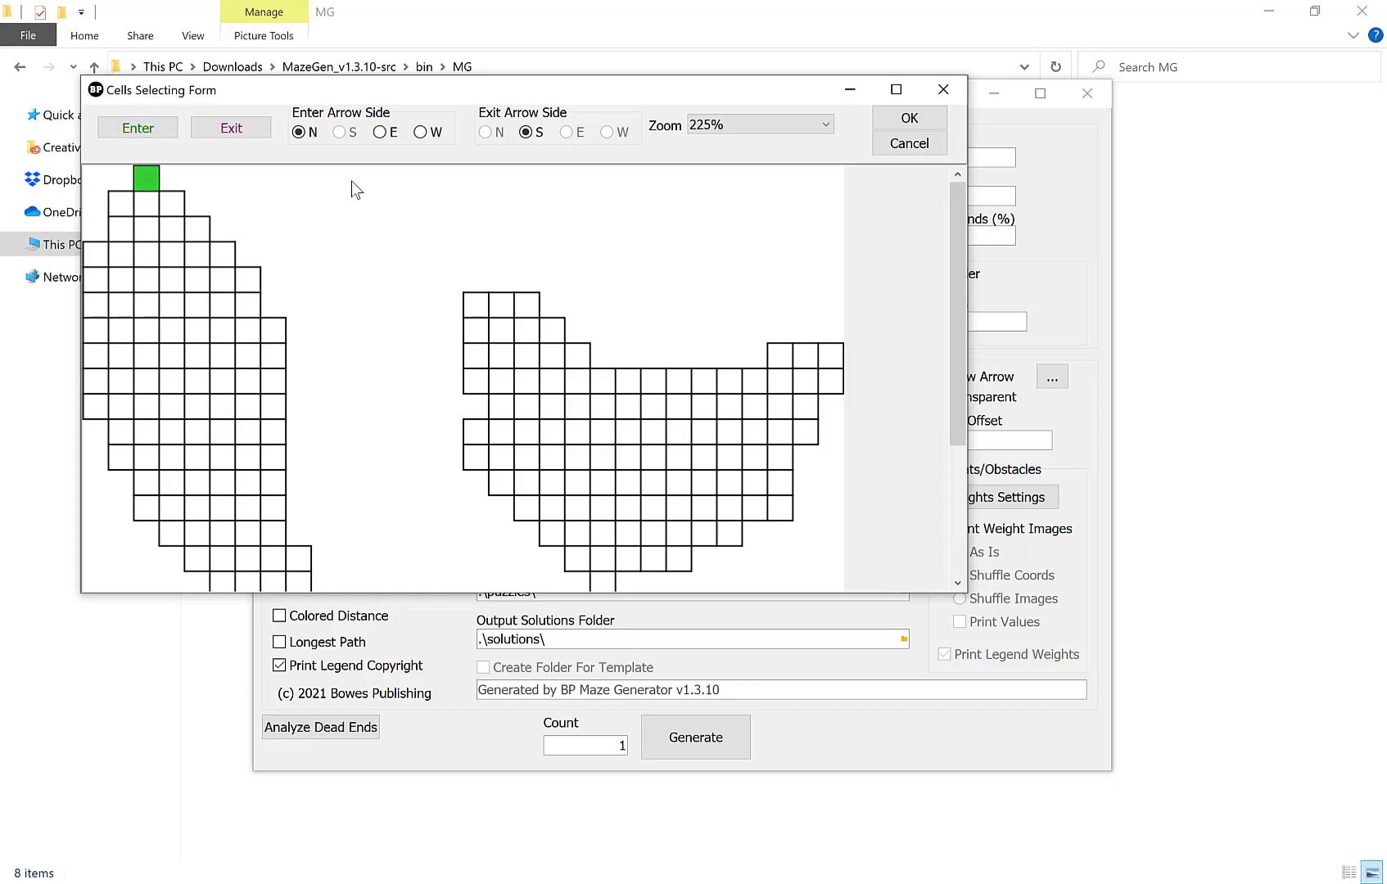
{"action": "left_click", "coordinate": [239, 127]}
{"action": "left_click", "coordinate": [476, 305]}
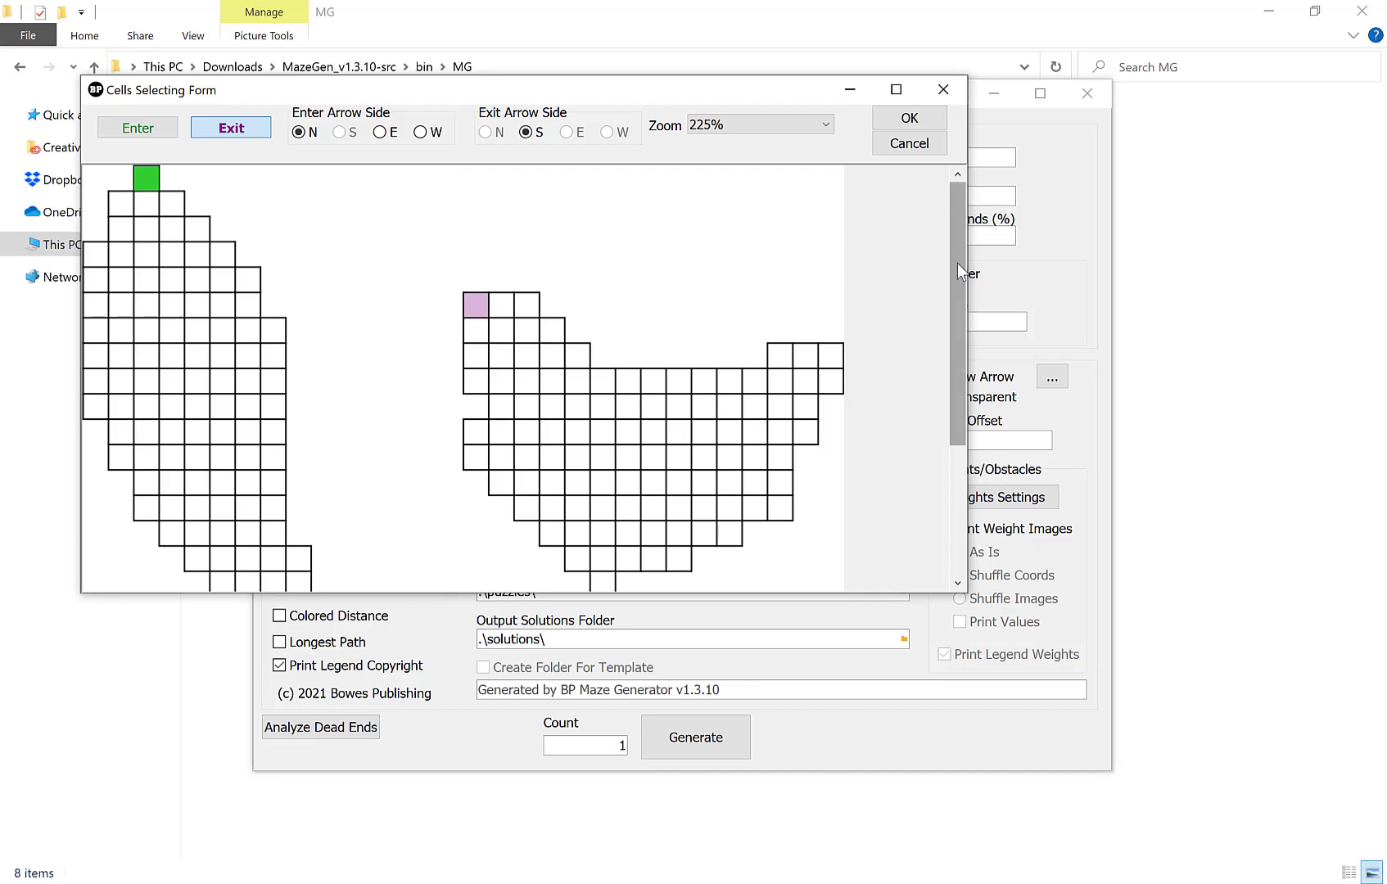
{"action": "left_click_drag", "start_coordinate": [957, 263], "coordinate": [957, 459]}
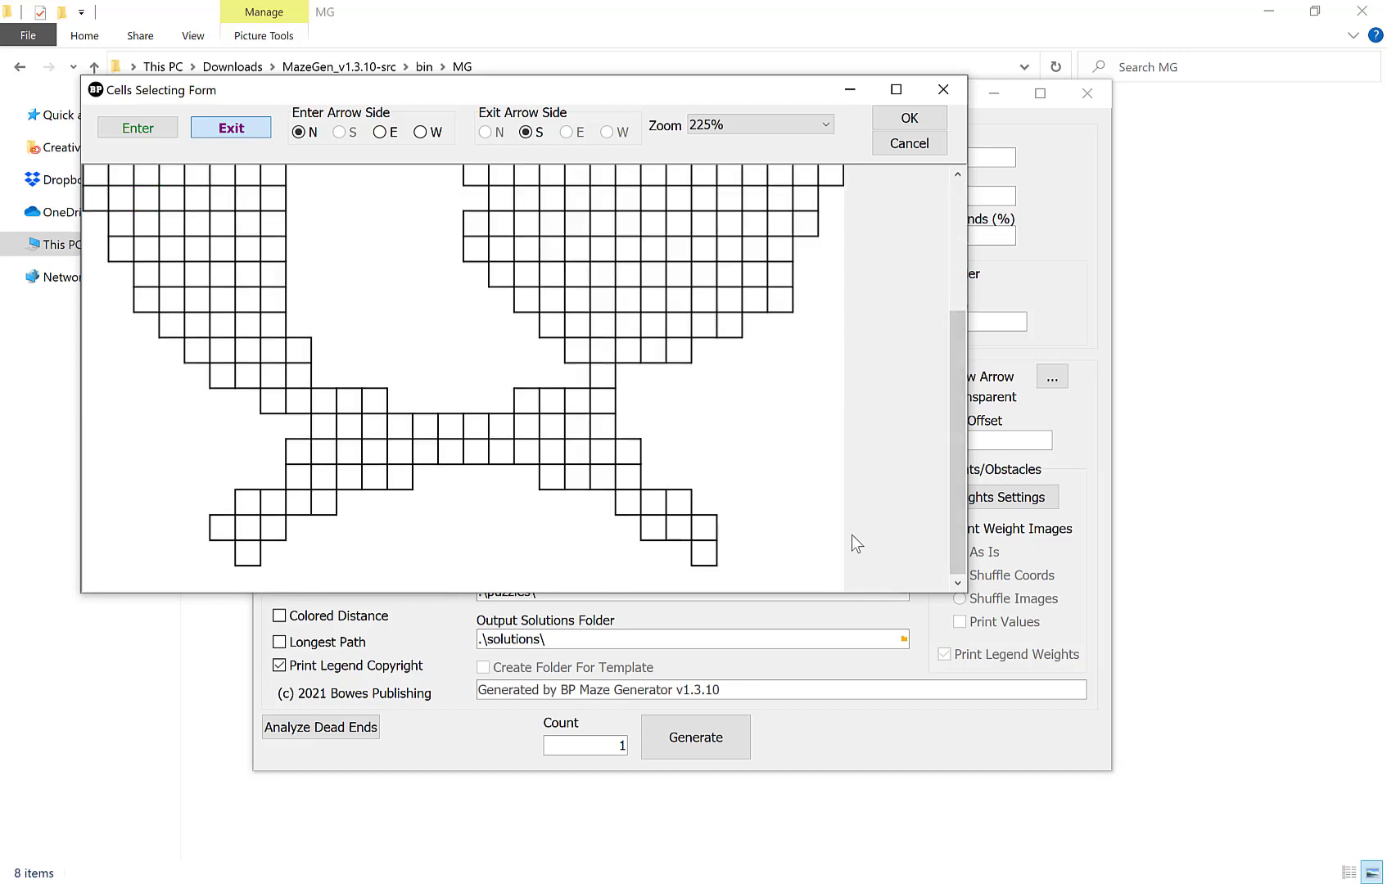
{"action": "left_click", "coordinate": [704, 528]}
{"action": "left_click", "coordinate": [704, 554]}
{"action": "left_click", "coordinate": [709, 556]}
{"action": "left_click", "coordinate": [709, 557]}
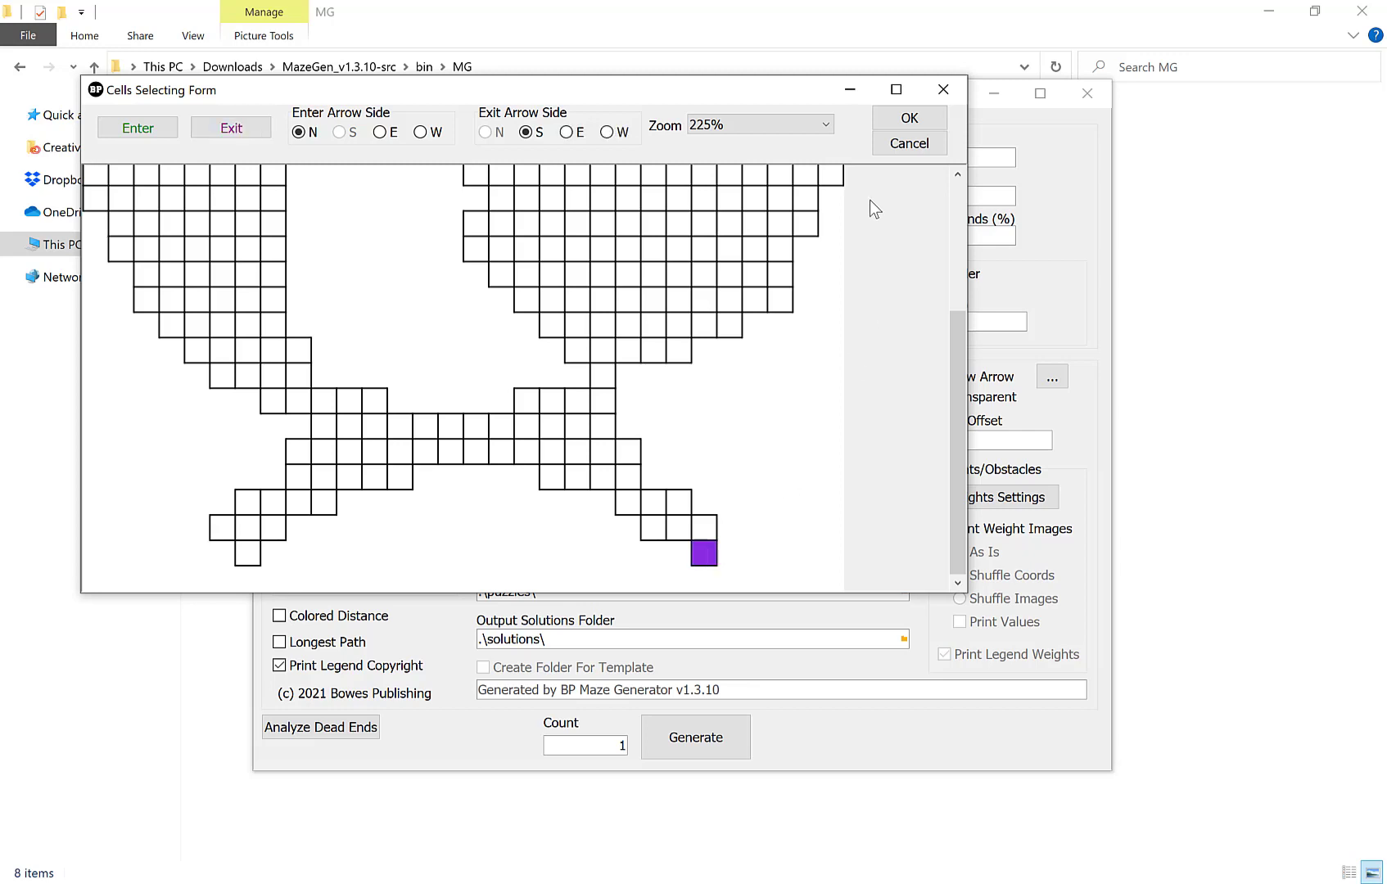
{"action": "left_click", "coordinate": [917, 124]}
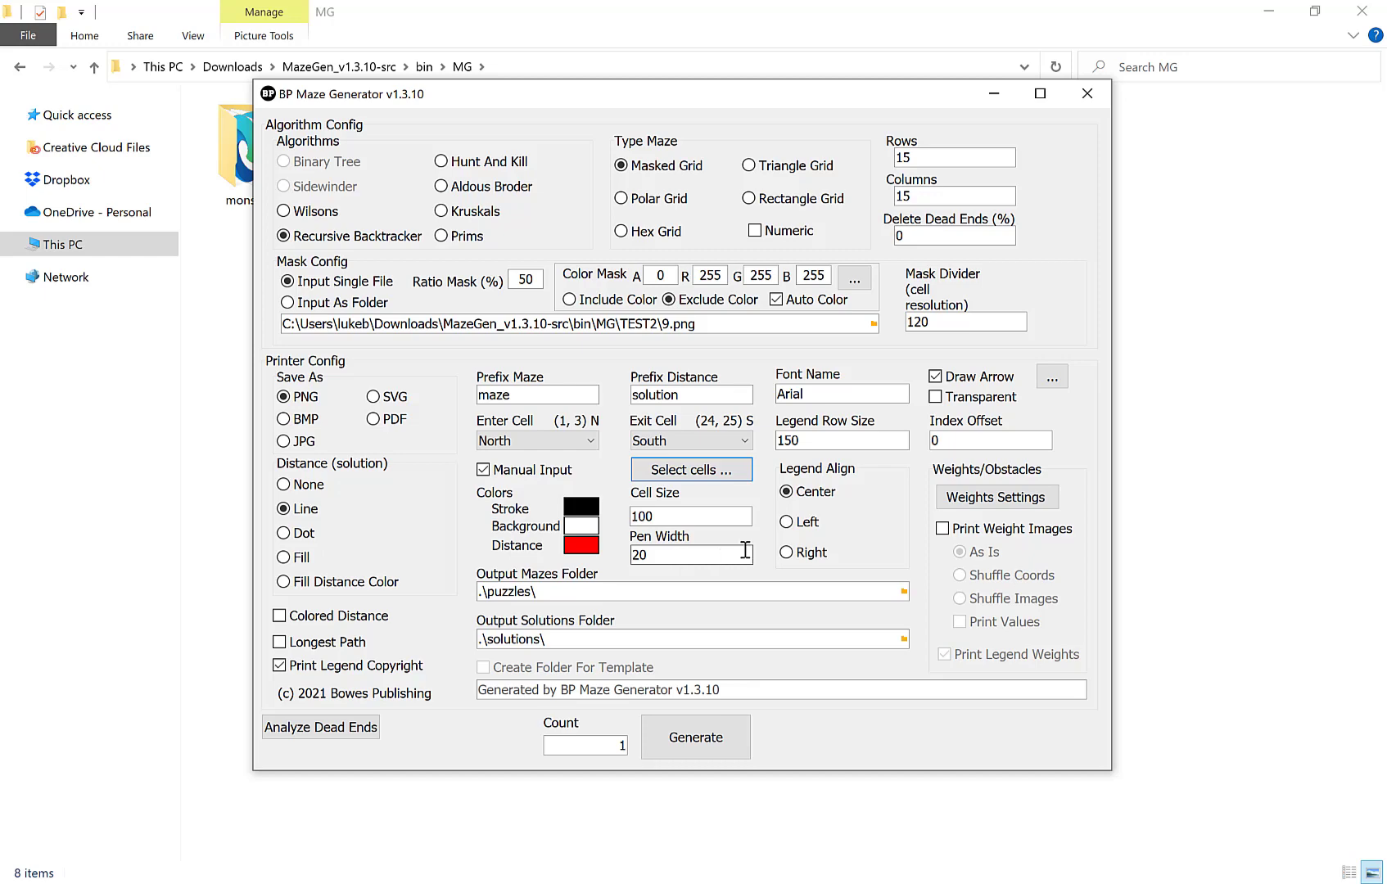
Step: Generate a single fox-mask maze with a red line solution 20 pixels wide
{"action": "left_click", "coordinate": [689, 739]}
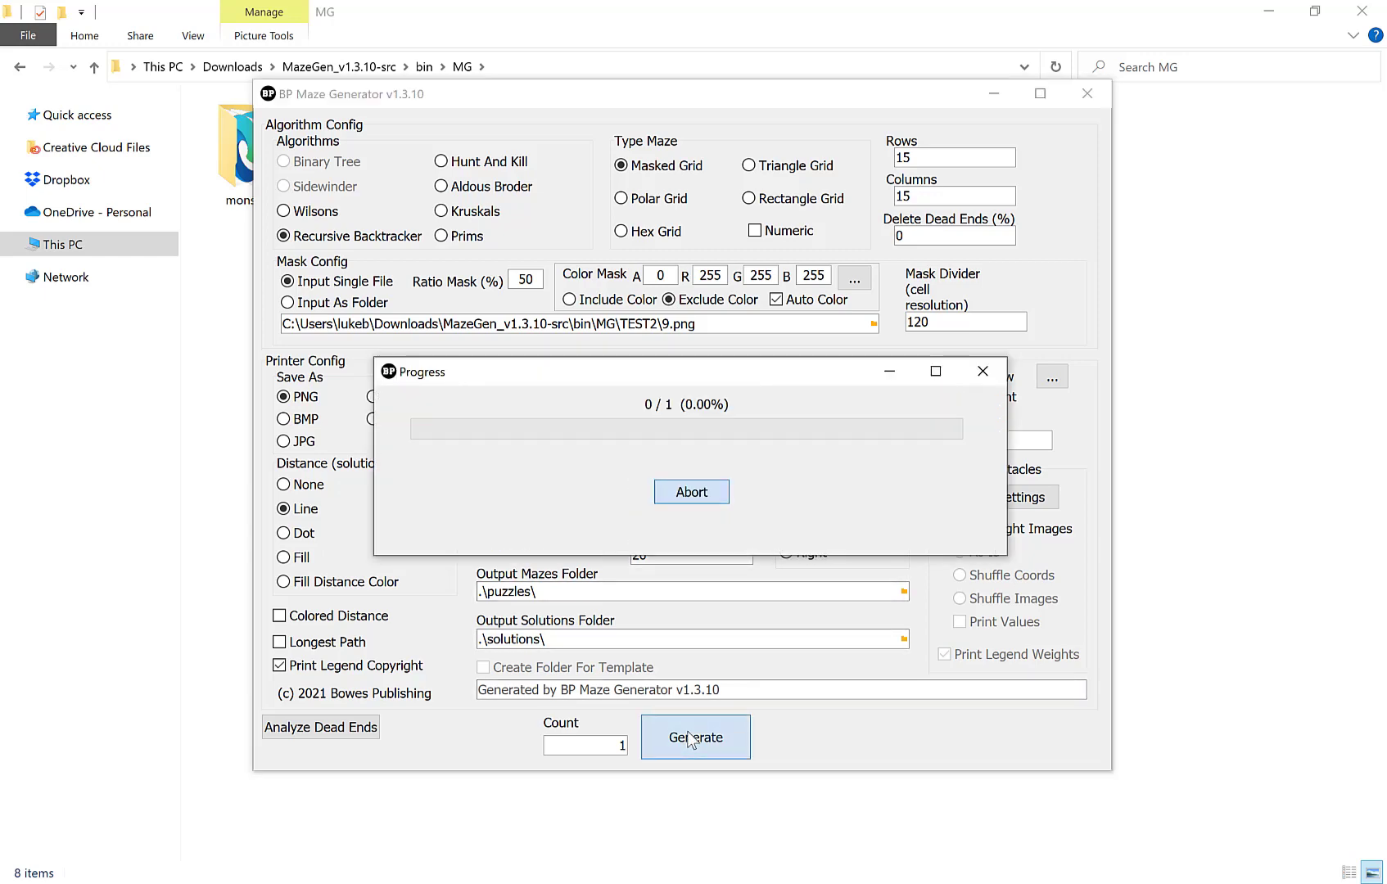
Step: Open the solutions folder and preview solution0.png, the fox maze with its red path
{"action": "left_click", "coordinate": [1140, 418]}
{"action": "left_click", "coordinate": [455, 164]}
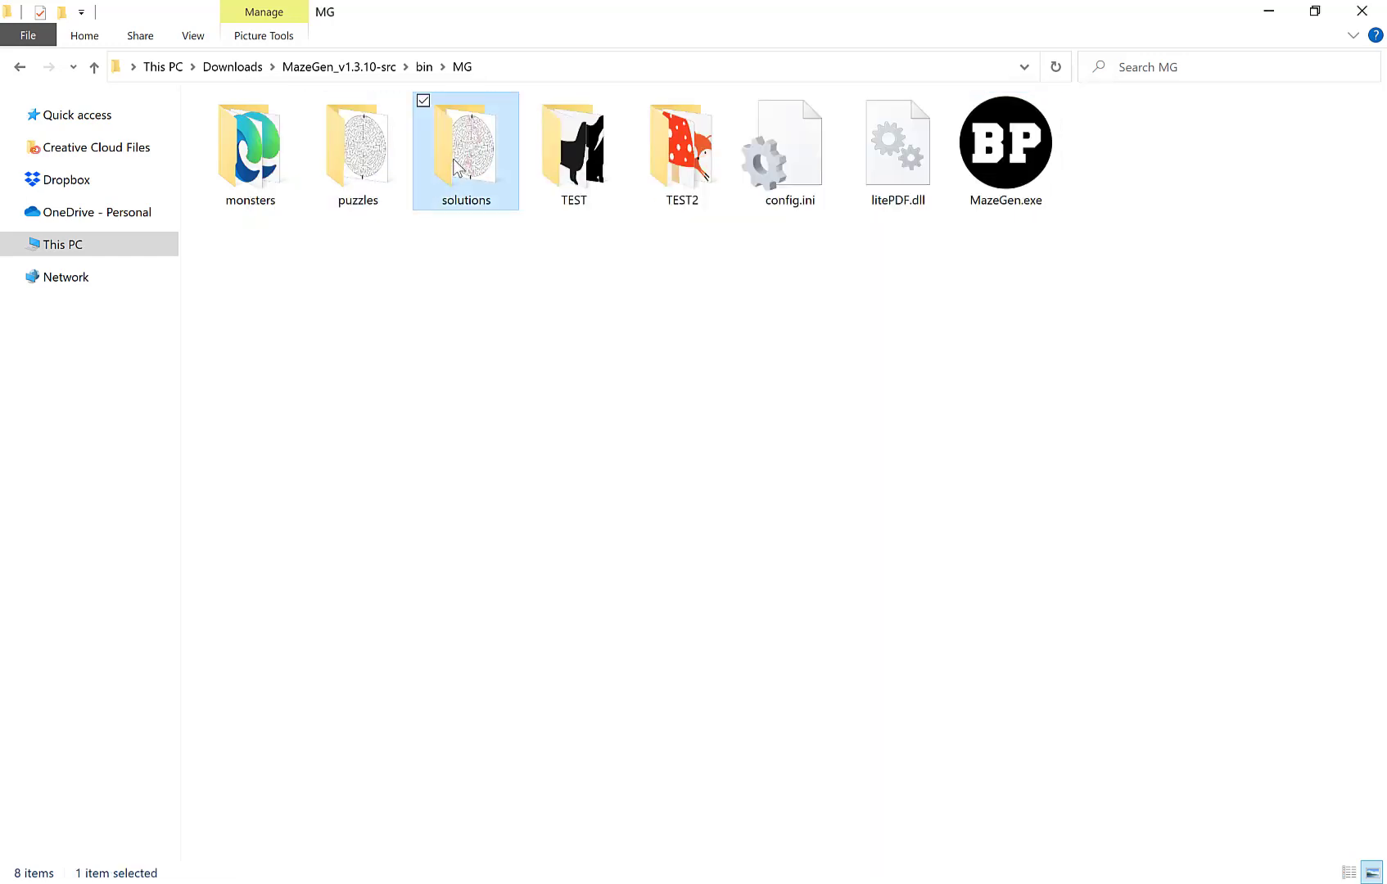
{"action": "double_click", "coordinate": [452, 160]}
{"action": "double_click", "coordinate": [257, 145]}
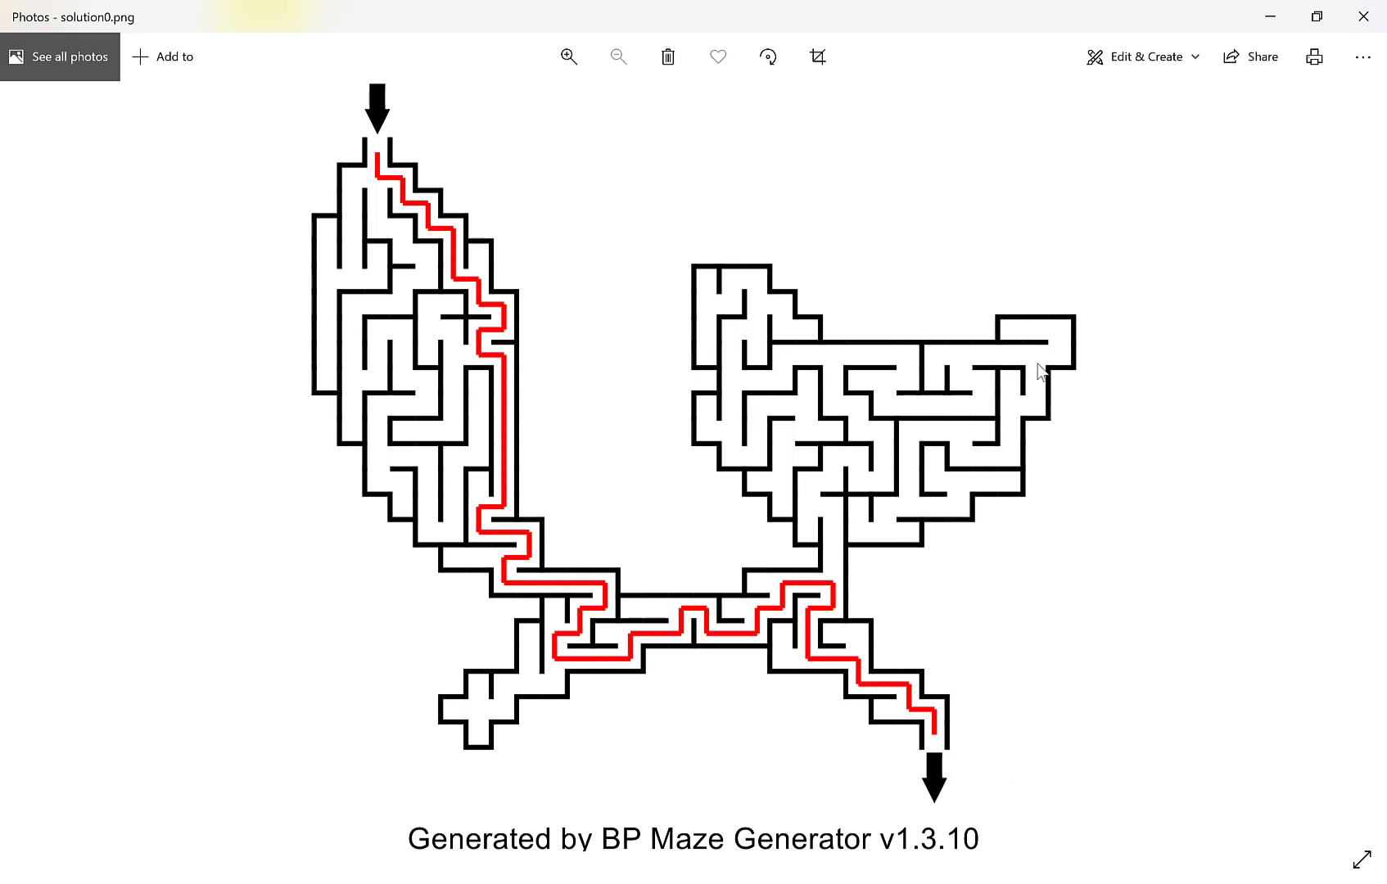
{"action": "left_click", "coordinate": [1361, 18]}
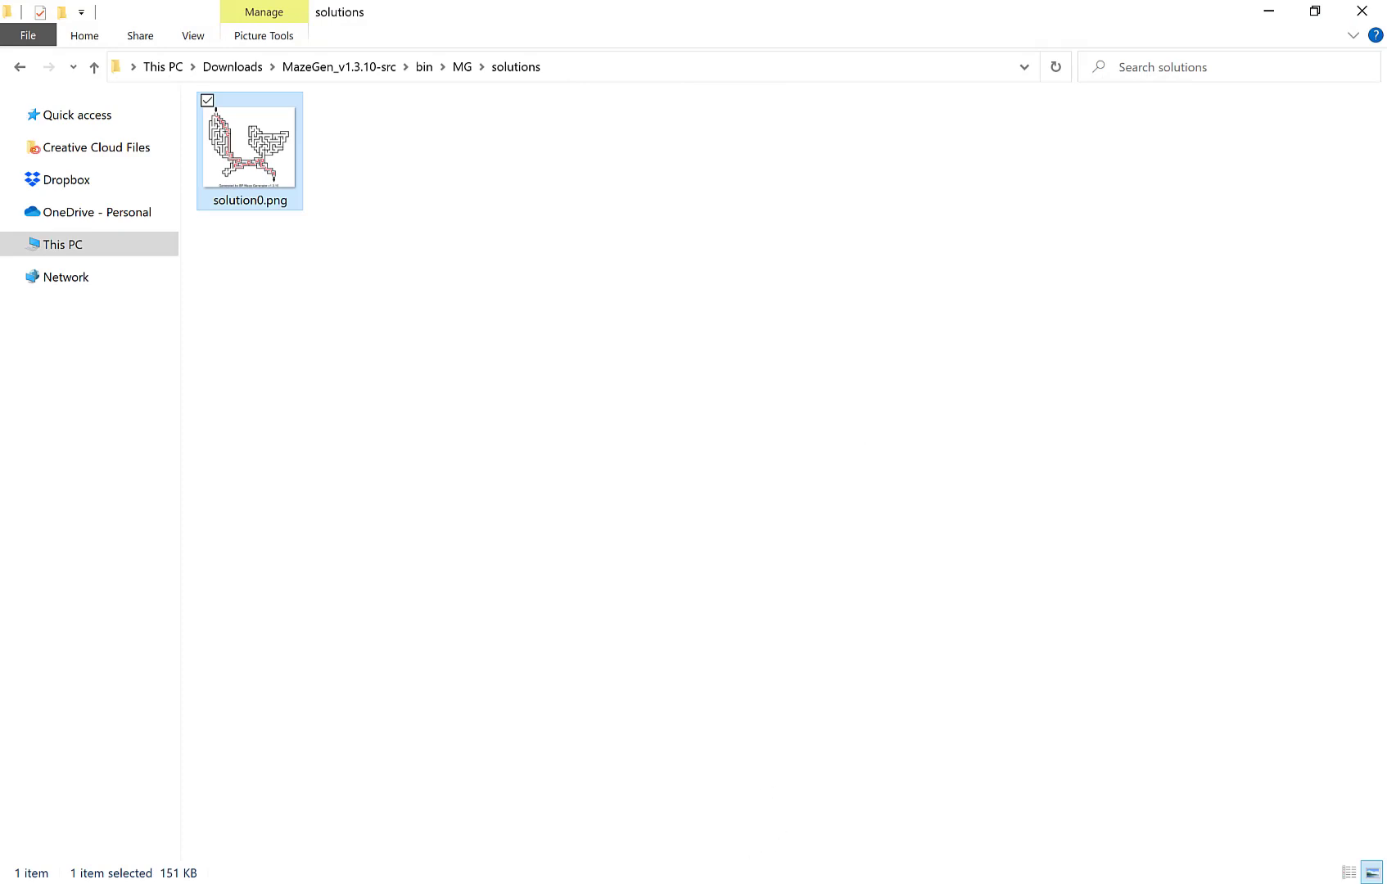
Step: Change Pen Width to 60, regenerate, and open the new thicker-path solution0.png
{"action": "key", "text": "alt+Tab"}
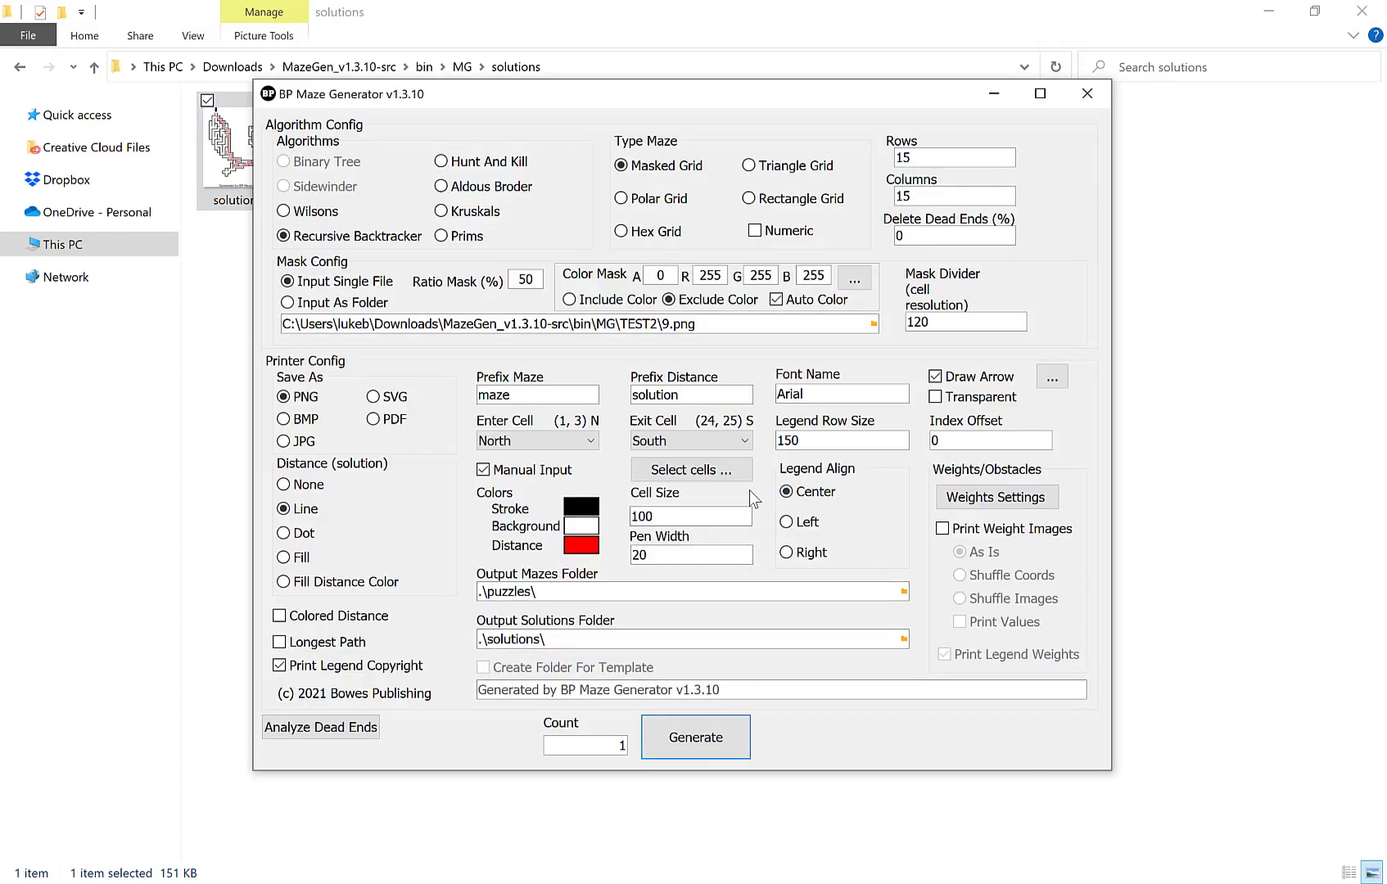
{"action": "left_click_drag", "start_coordinate": [706, 555], "coordinate": [475, 546]}
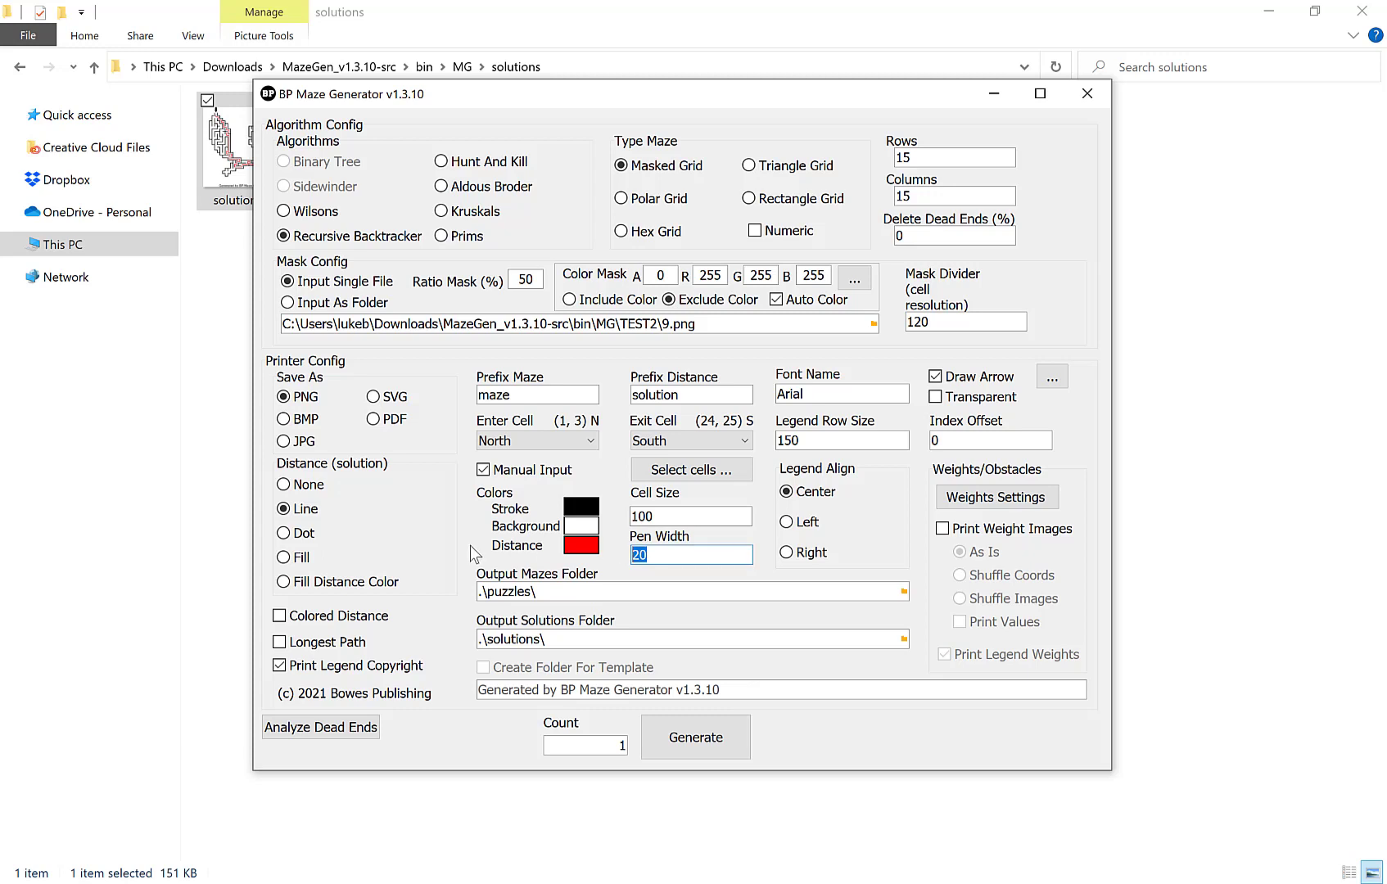
{"action": "type", "text": "60"}
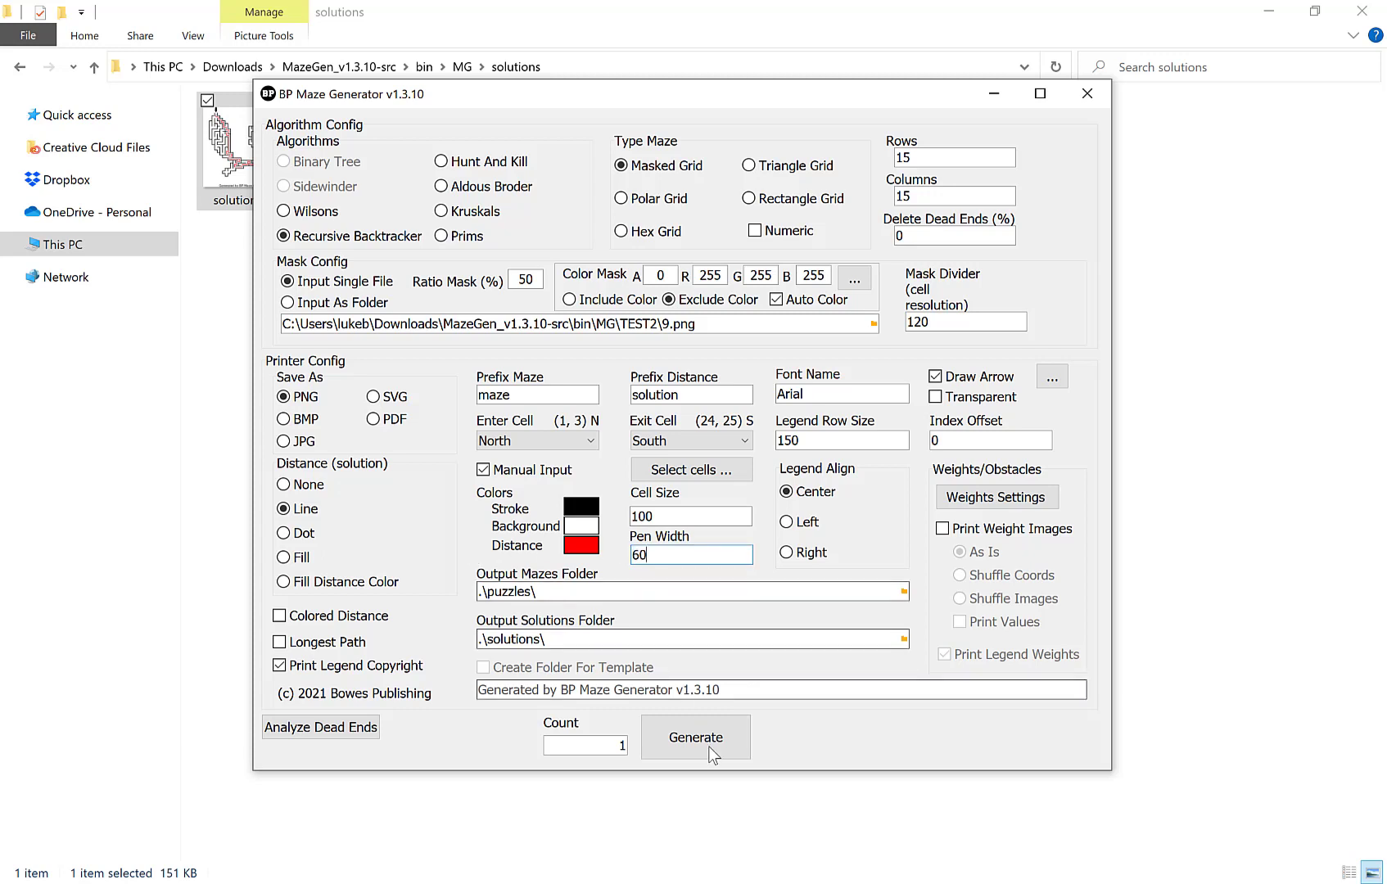
{"action": "left_click", "coordinate": [712, 741]}
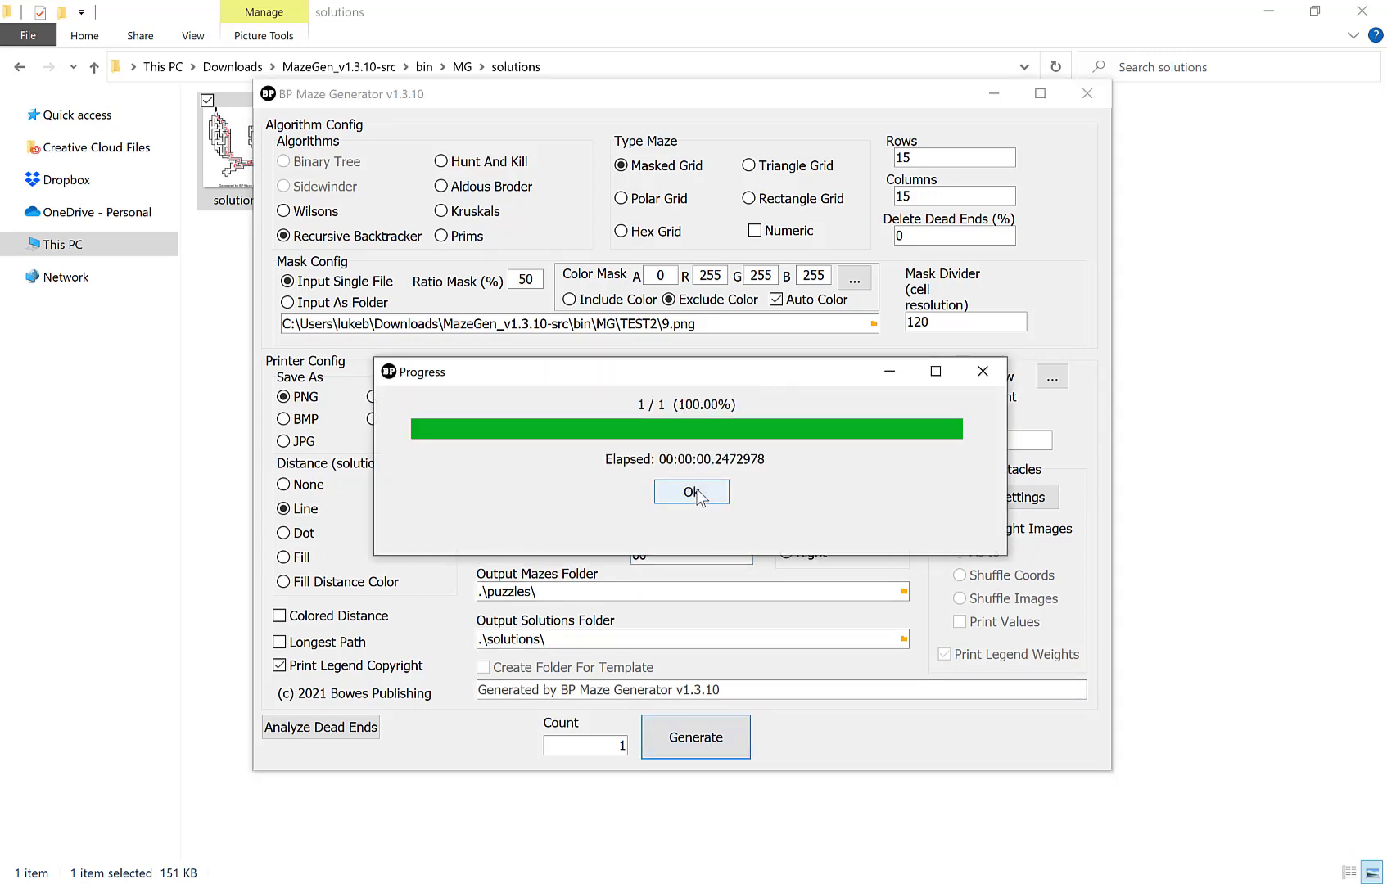
{"action": "left_click", "coordinate": [694, 492]}
{"action": "double_click", "coordinate": [225, 160]}
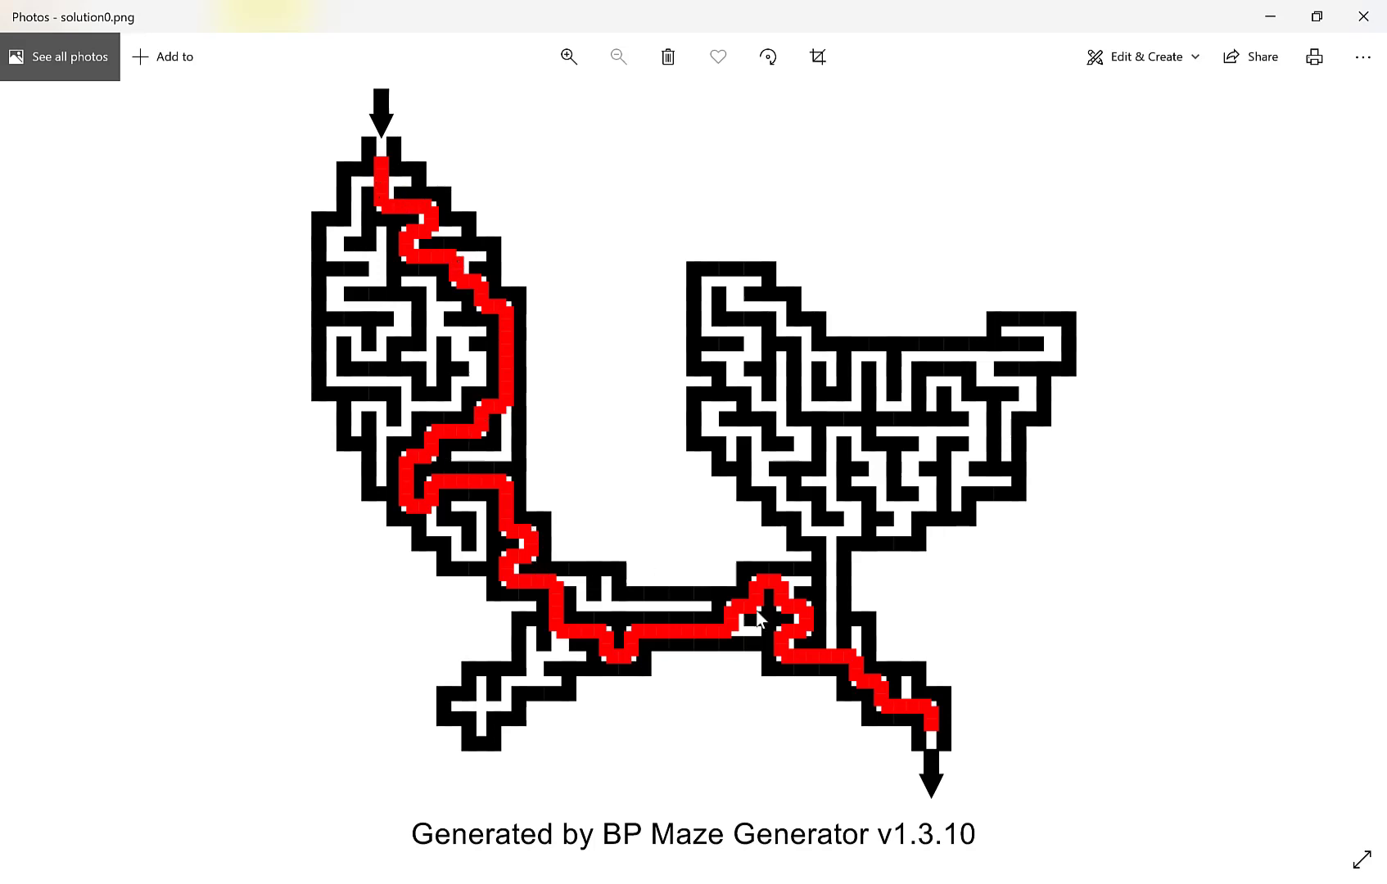
Step: Close the solution0.png preview after checking the thicker walls and red path
{"action": "left_click", "coordinate": [1362, 18]}
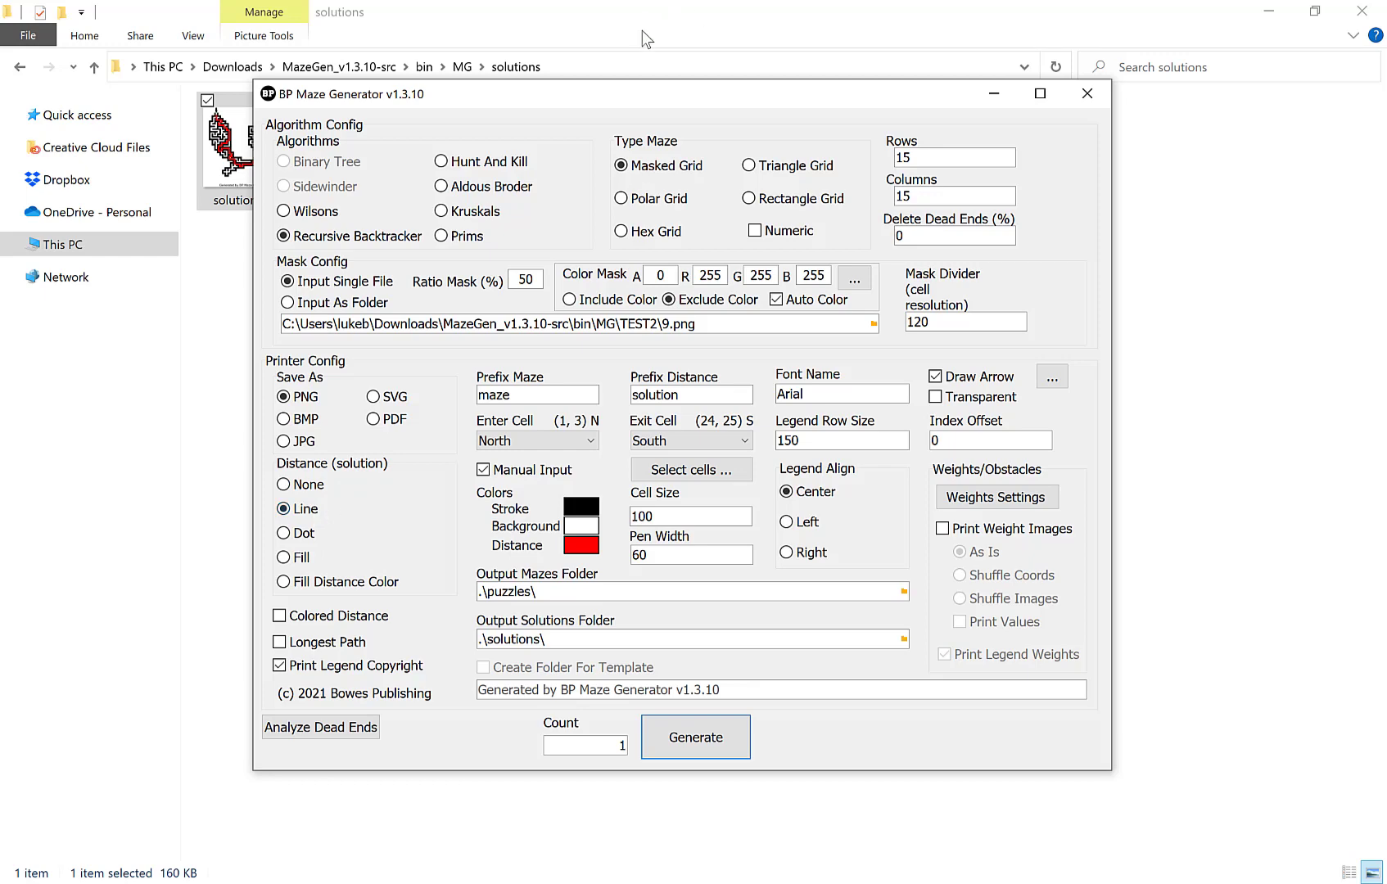
Step: Shift the BP Maze Generator window right so the solution thumbnail stays visible
{"action": "left_click_drag", "start_coordinate": [567, 95], "coordinate": [641, 88]}
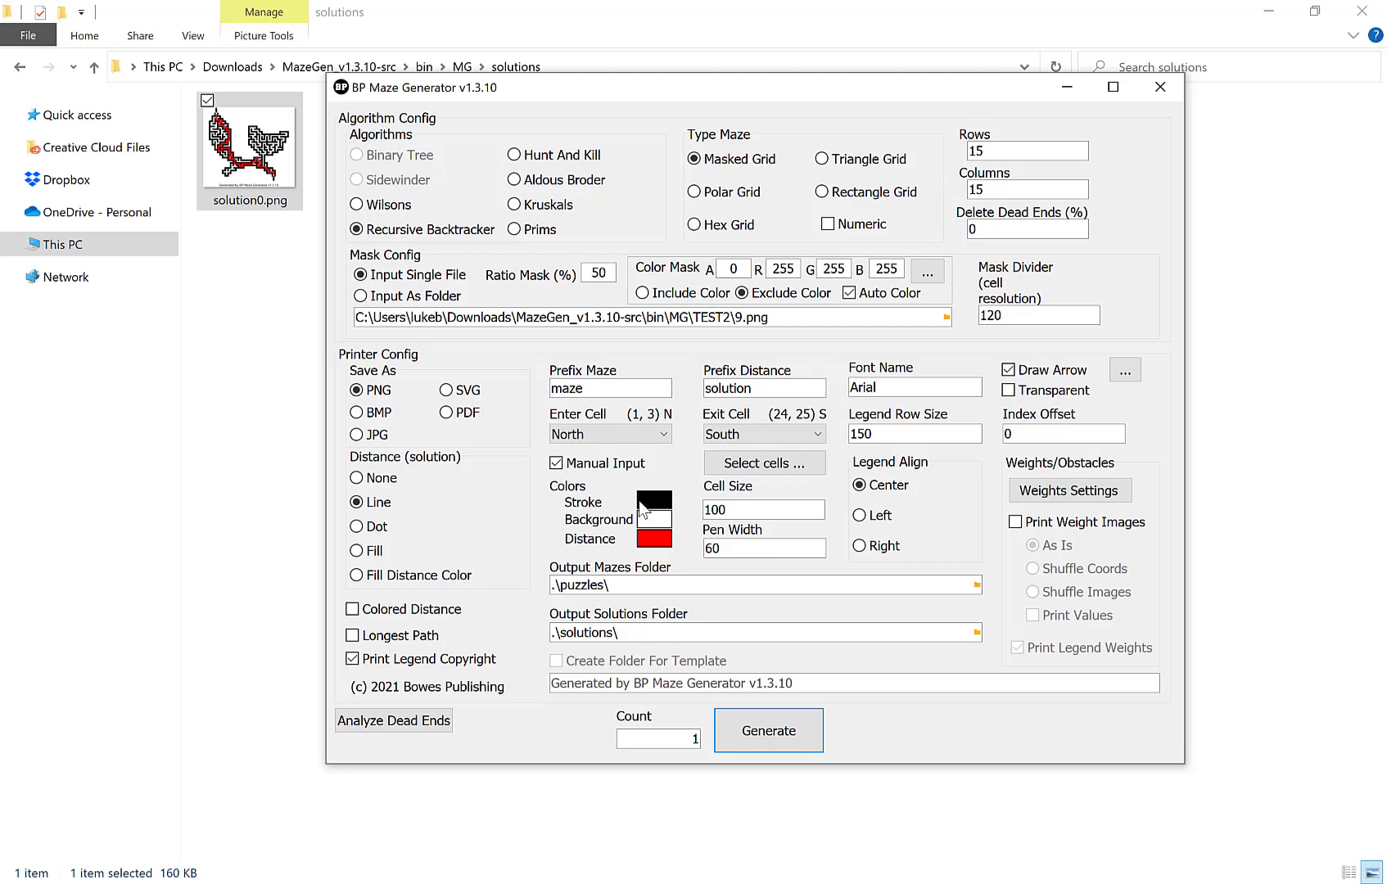
{"action": "left_click", "coordinate": [659, 501]}
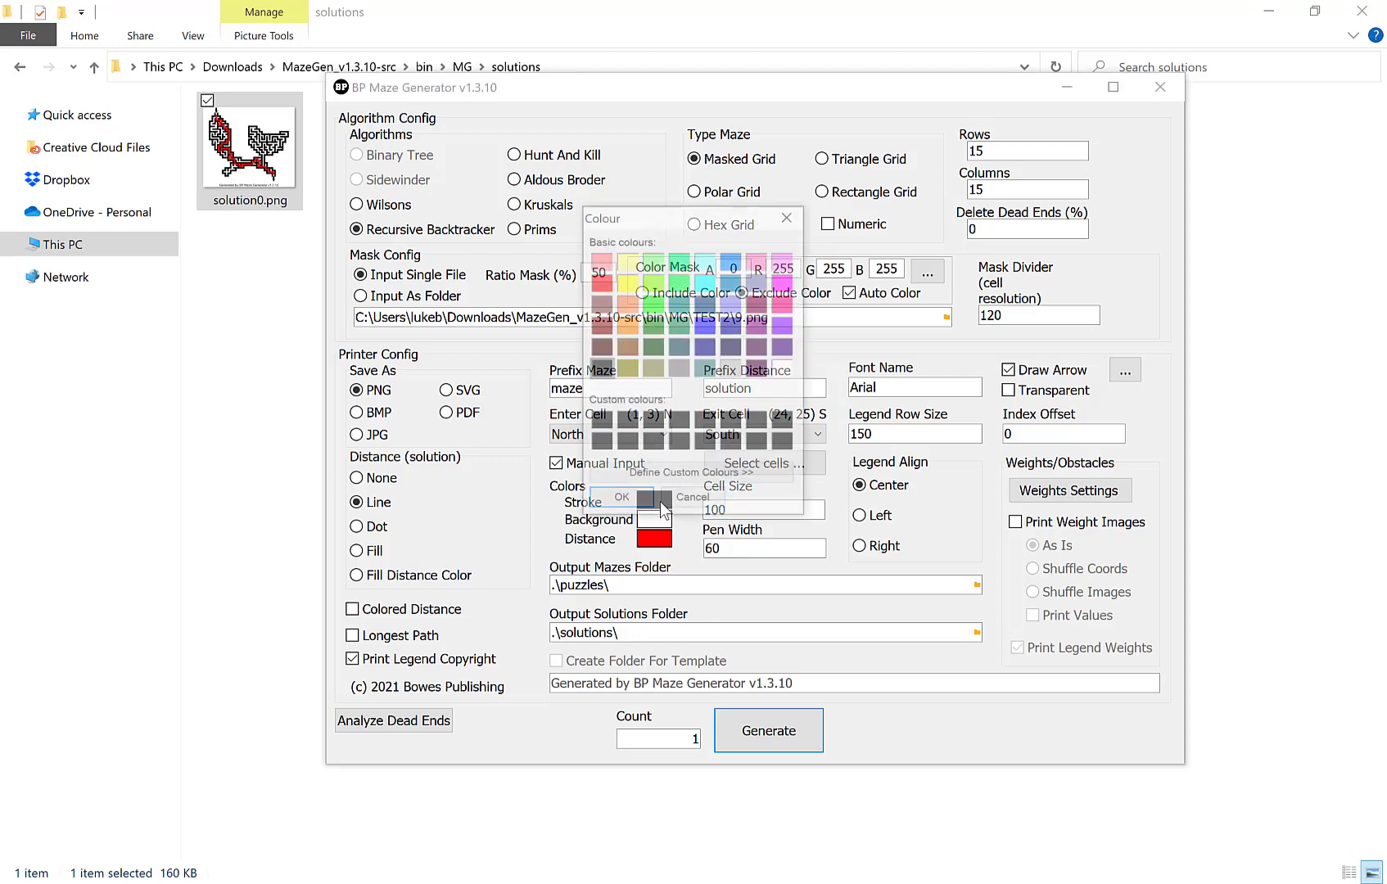
{"action": "left_click", "coordinate": [686, 500]}
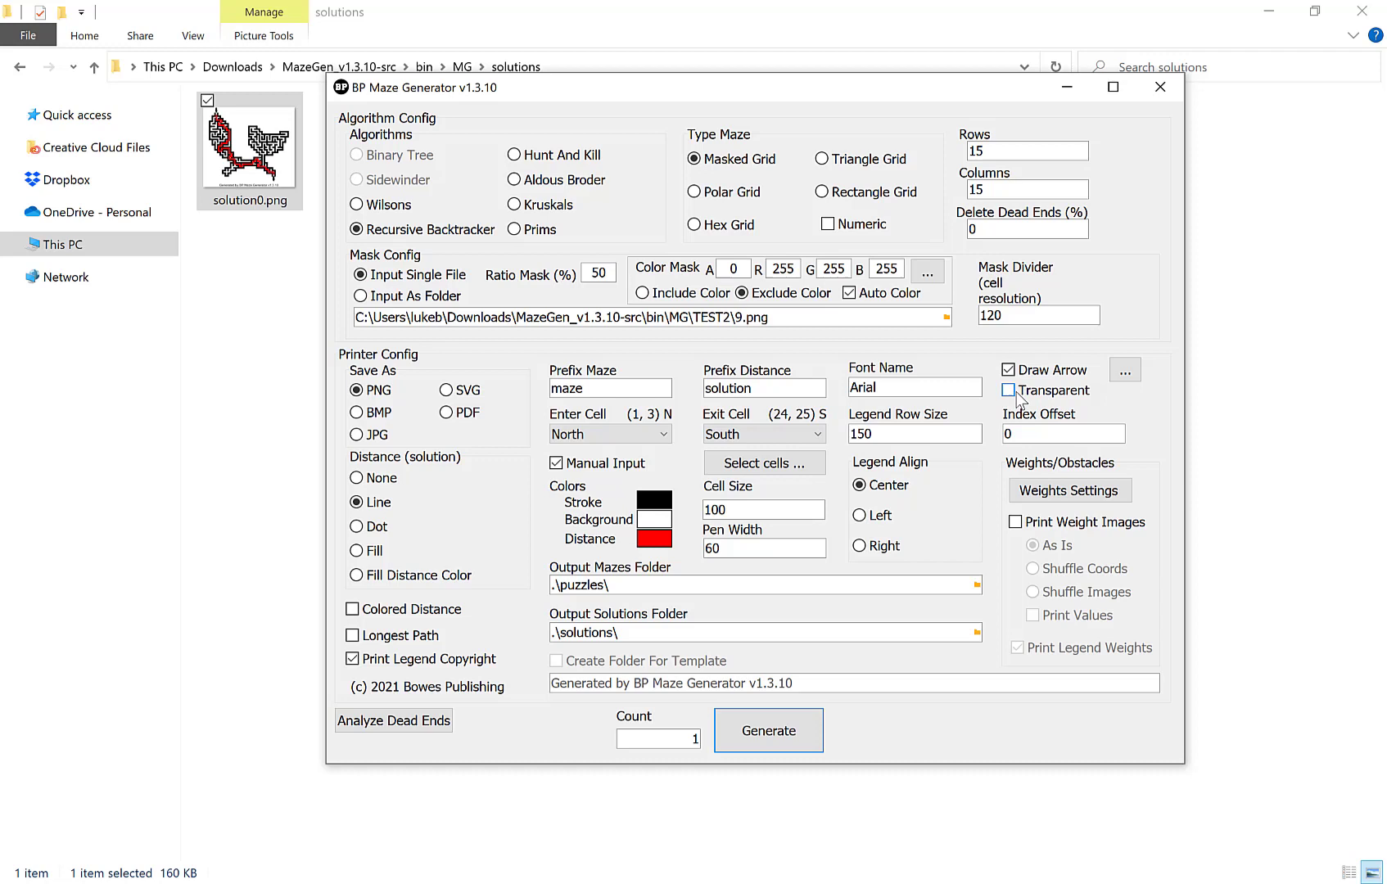
{"action": "left_click", "coordinate": [659, 547]}
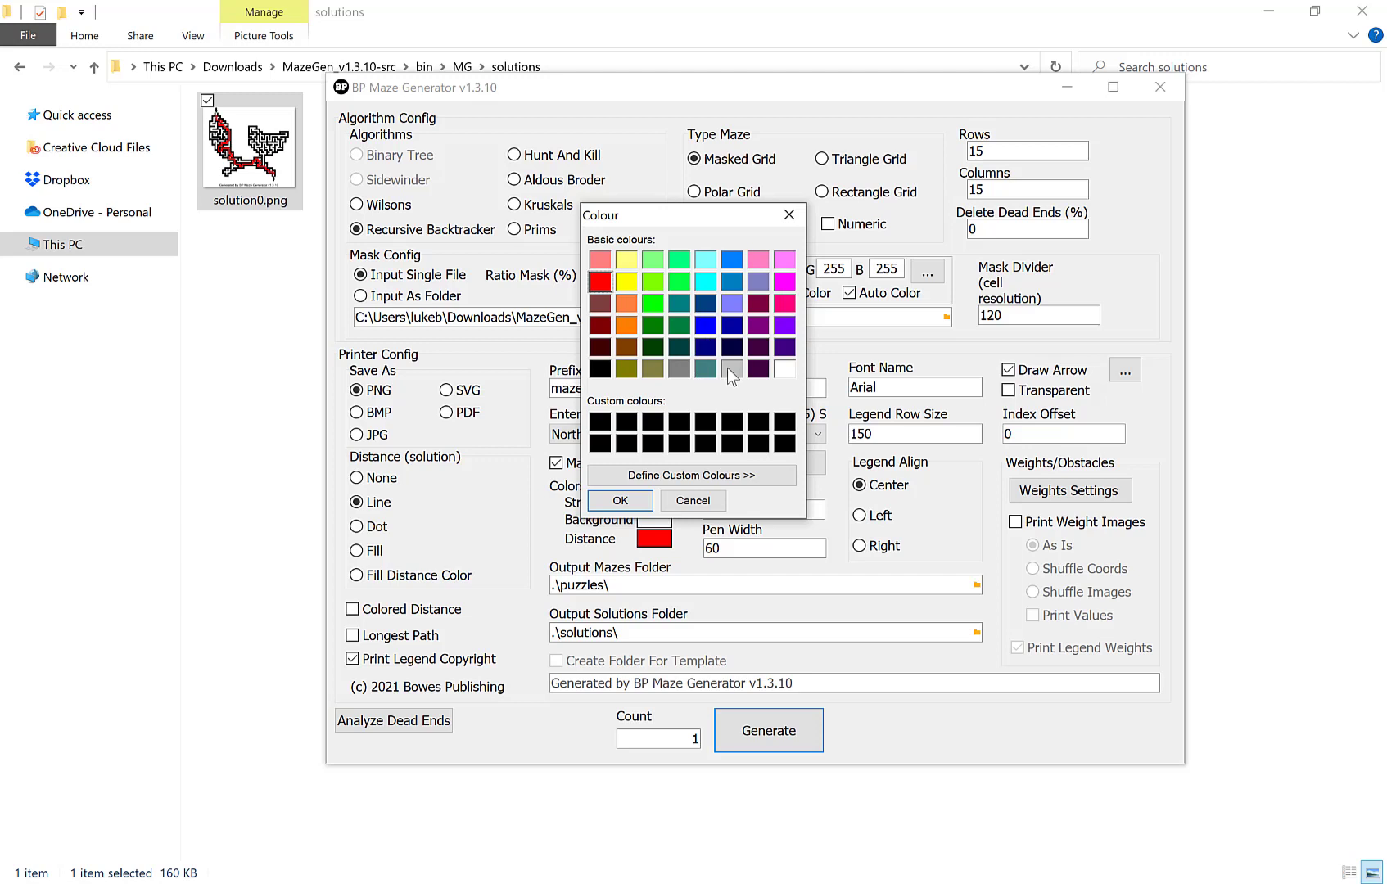
{"action": "left_click", "coordinate": [700, 501]}
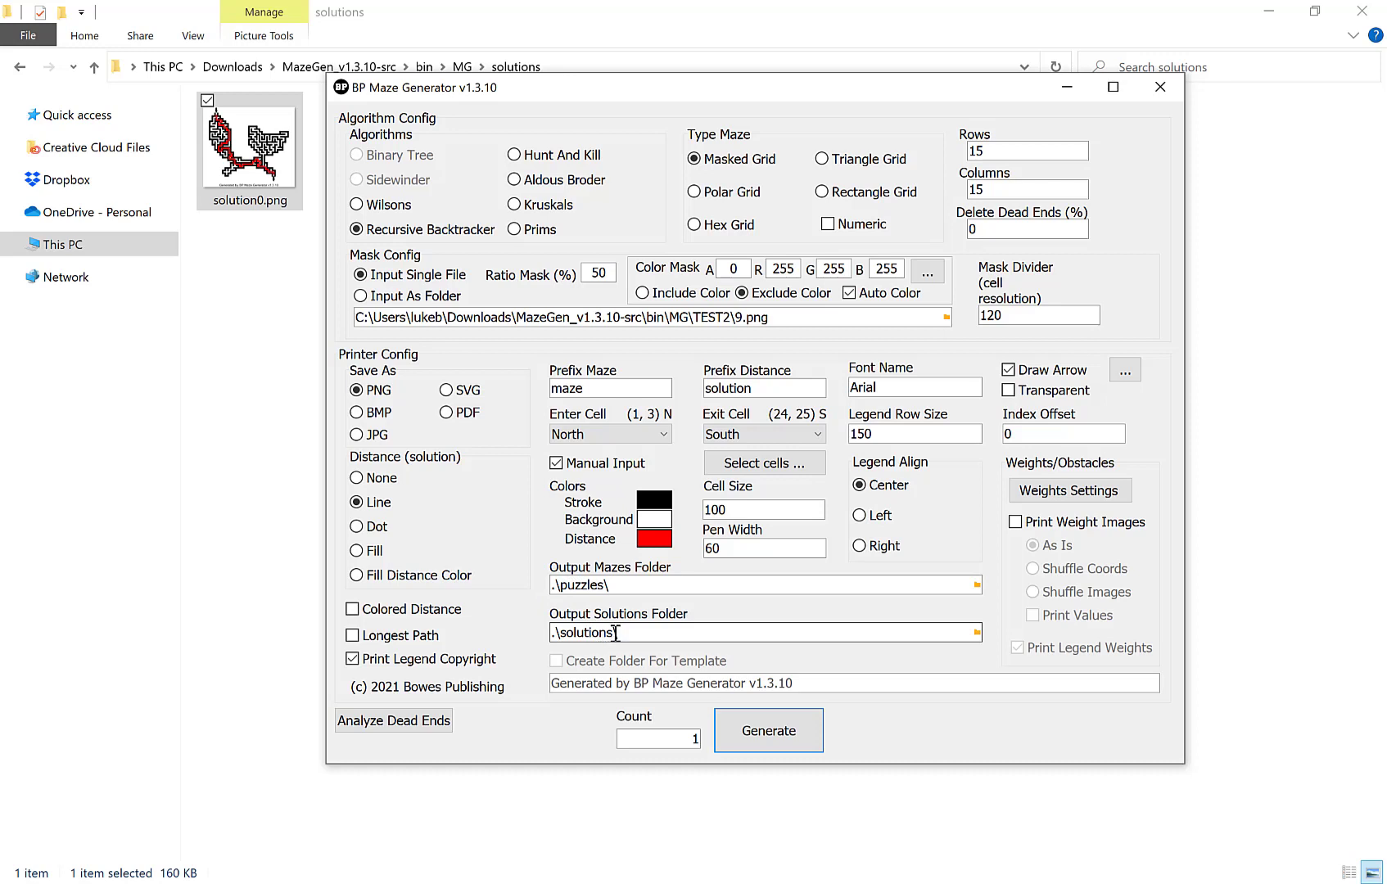
Step: End the Output Solutions Folder path with a trailing backslash: .\solutions\
{"action": "type", "text": "\\"}
{"action": "key", "text": "BackSpace"}
{"action": "type", "text": "\\"}
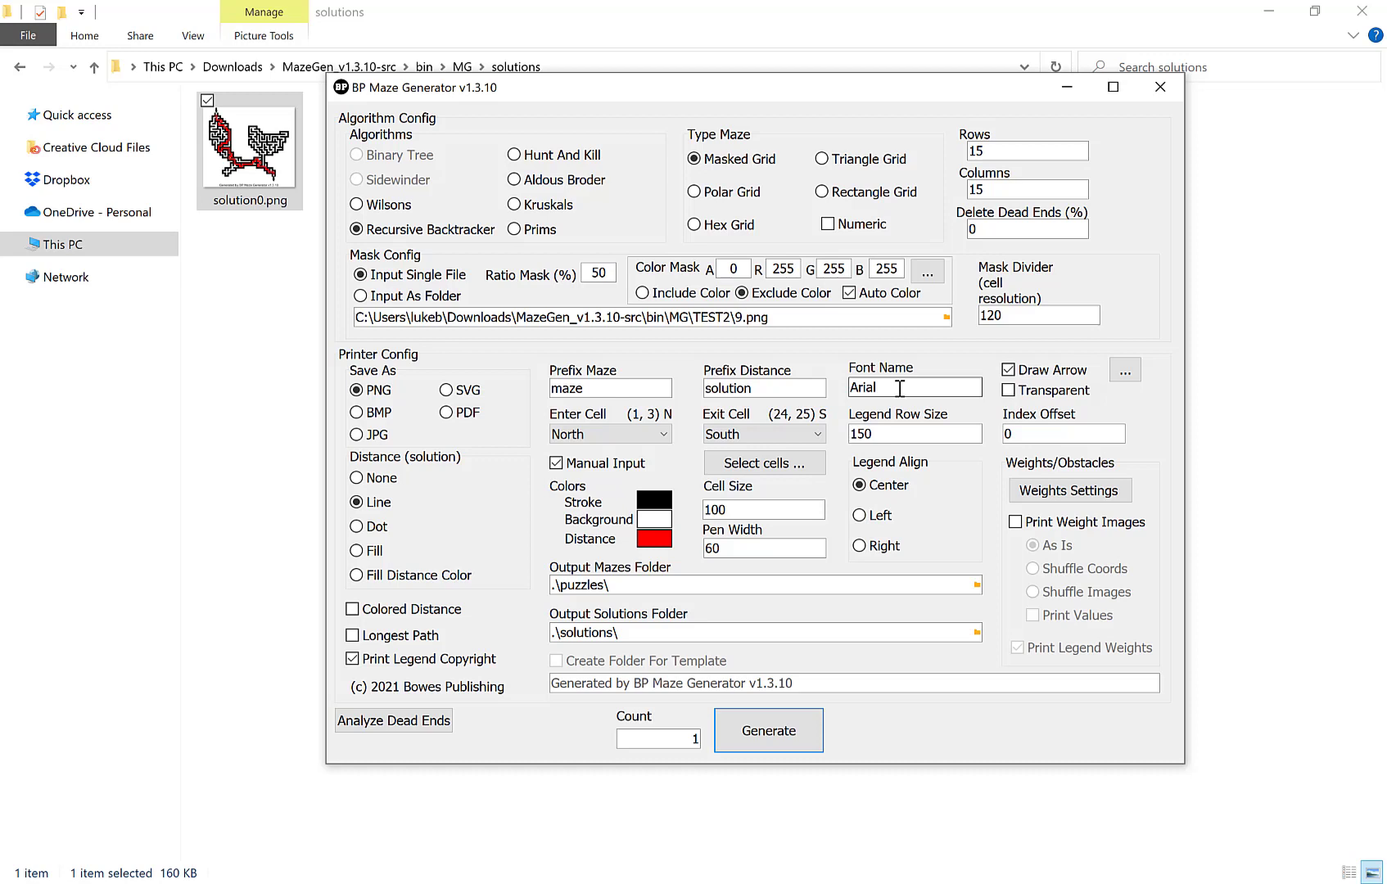
Step: Check the legend at row size 150 by viewing solution0.png
{"action": "left_click", "coordinate": [900, 435]}
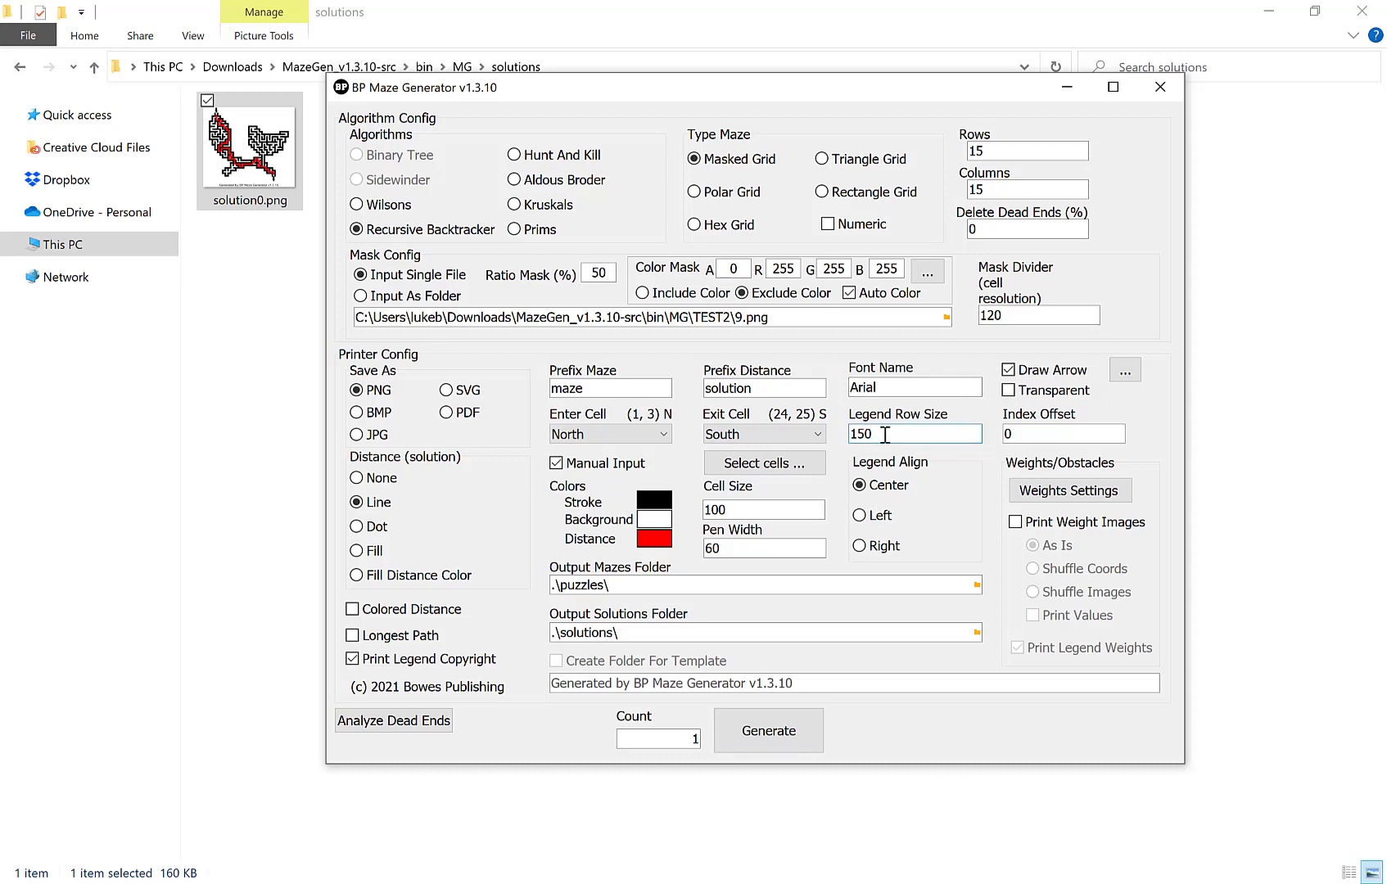
{"action": "left_click_drag", "start_coordinate": [875, 434], "coordinate": [857, 434]}
{"action": "left_click", "coordinate": [282, 205]}
{"action": "double_click", "coordinate": [279, 196]}
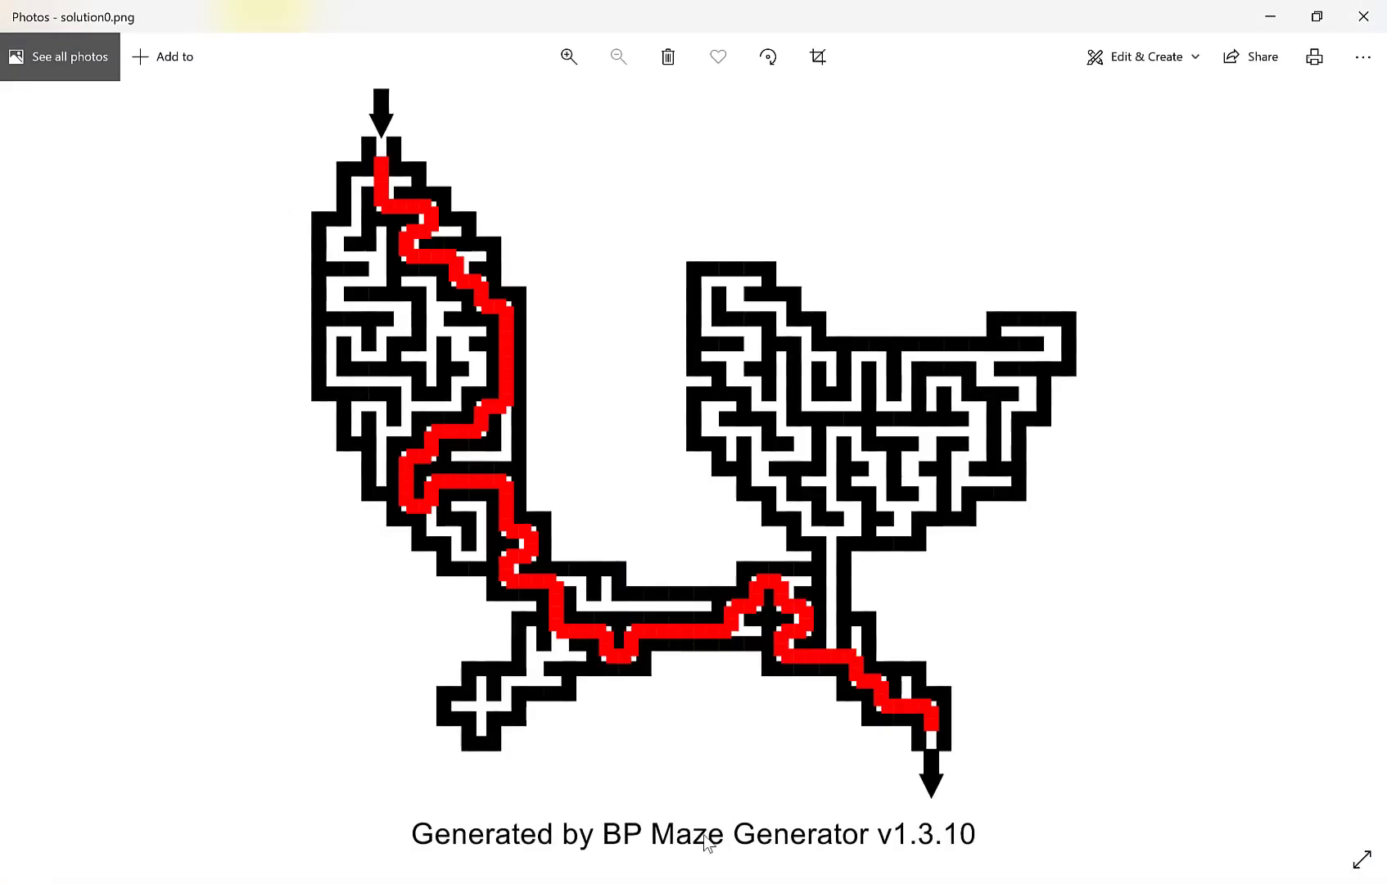
{"action": "left_click", "coordinate": [1371, 23]}
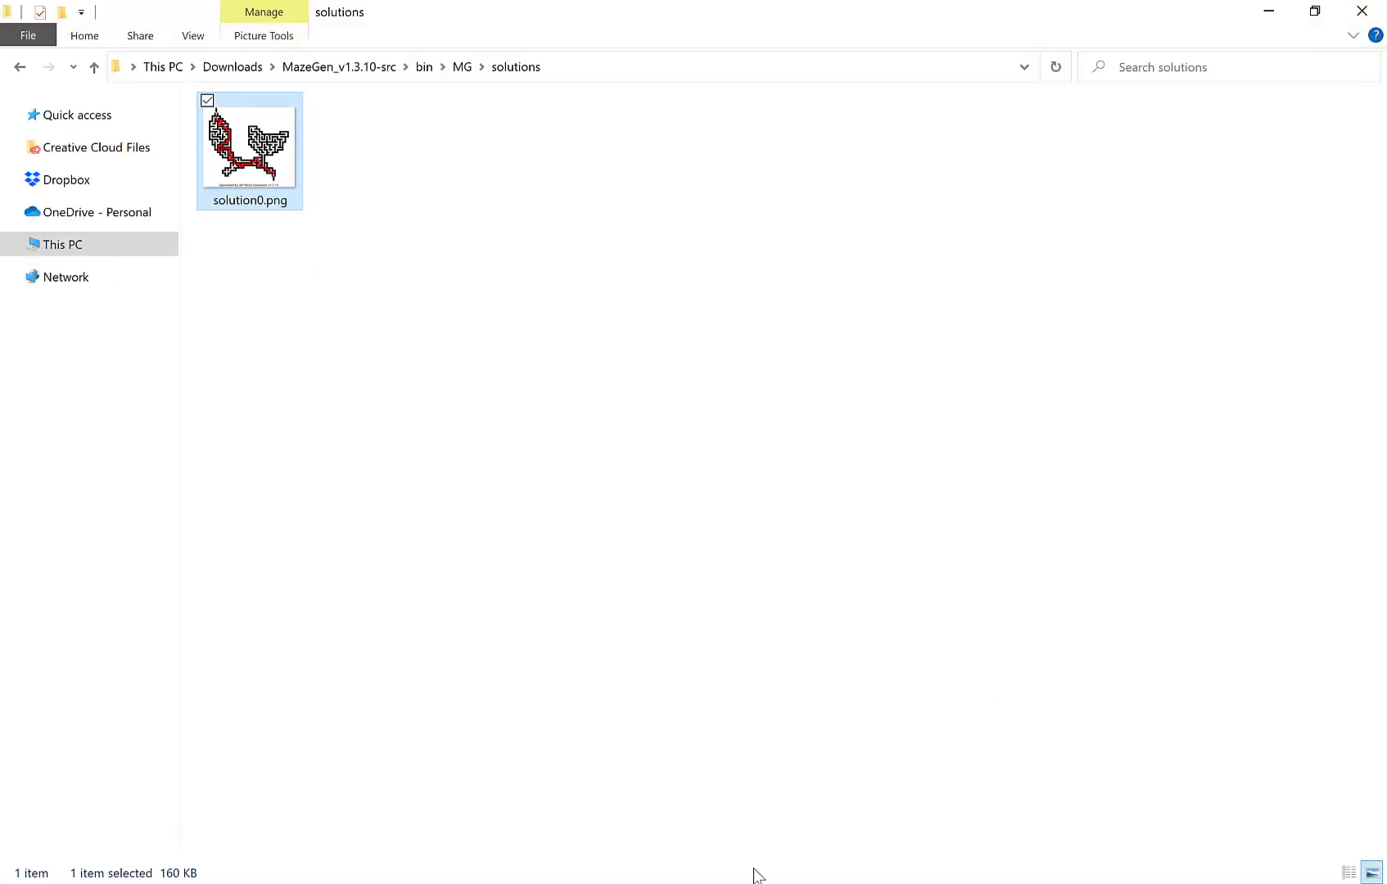
{"action": "key", "text": "alt+Tab"}
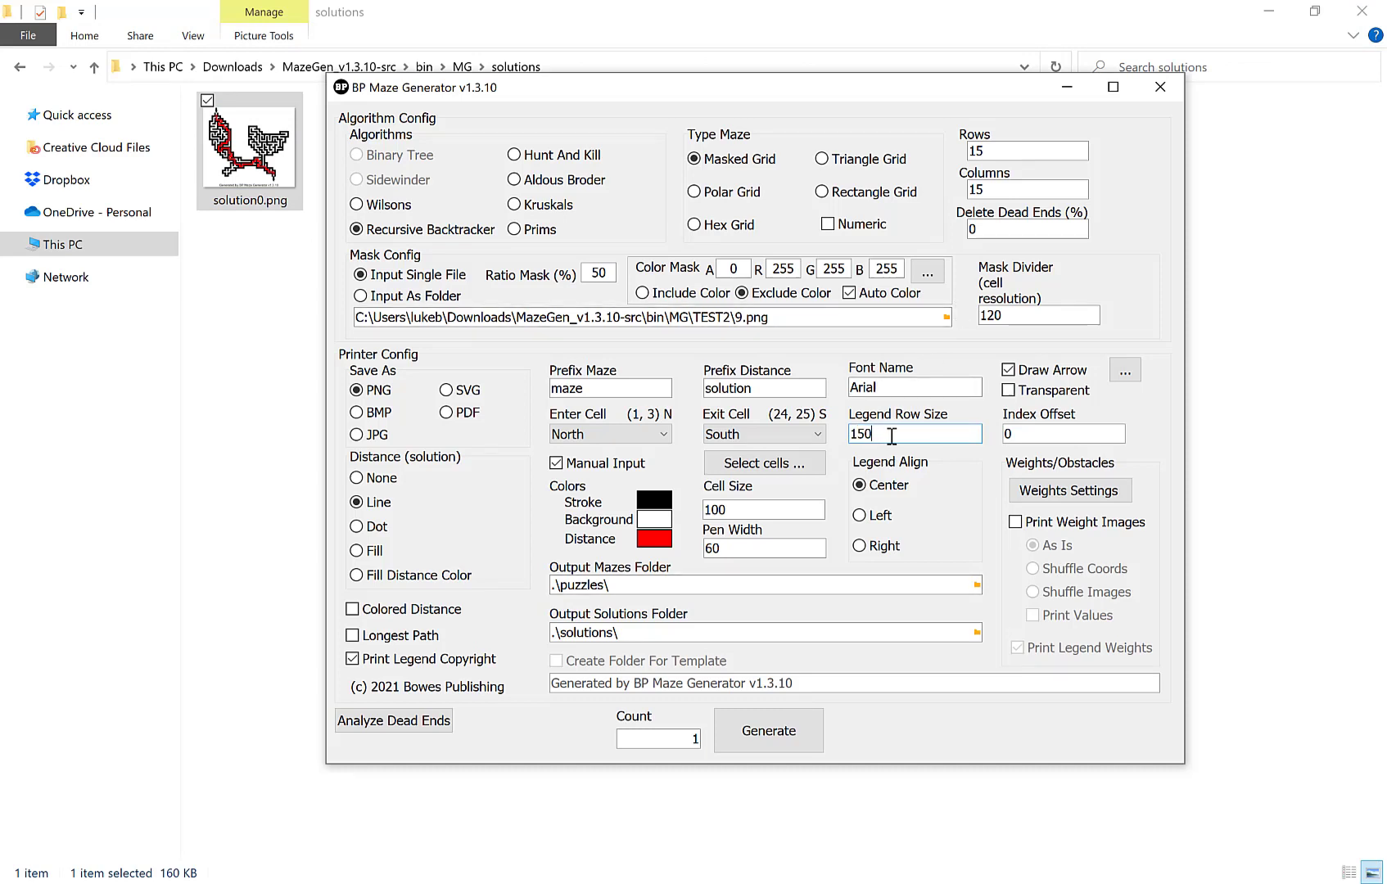
Step: Set legend row size to 250, regenerate, and inspect the new solution image
{"action": "left_click_drag", "start_coordinate": [852, 435], "coordinate": [846, 434]}
{"action": "type", "text": "250"}
{"action": "left_click", "coordinate": [761, 734]}
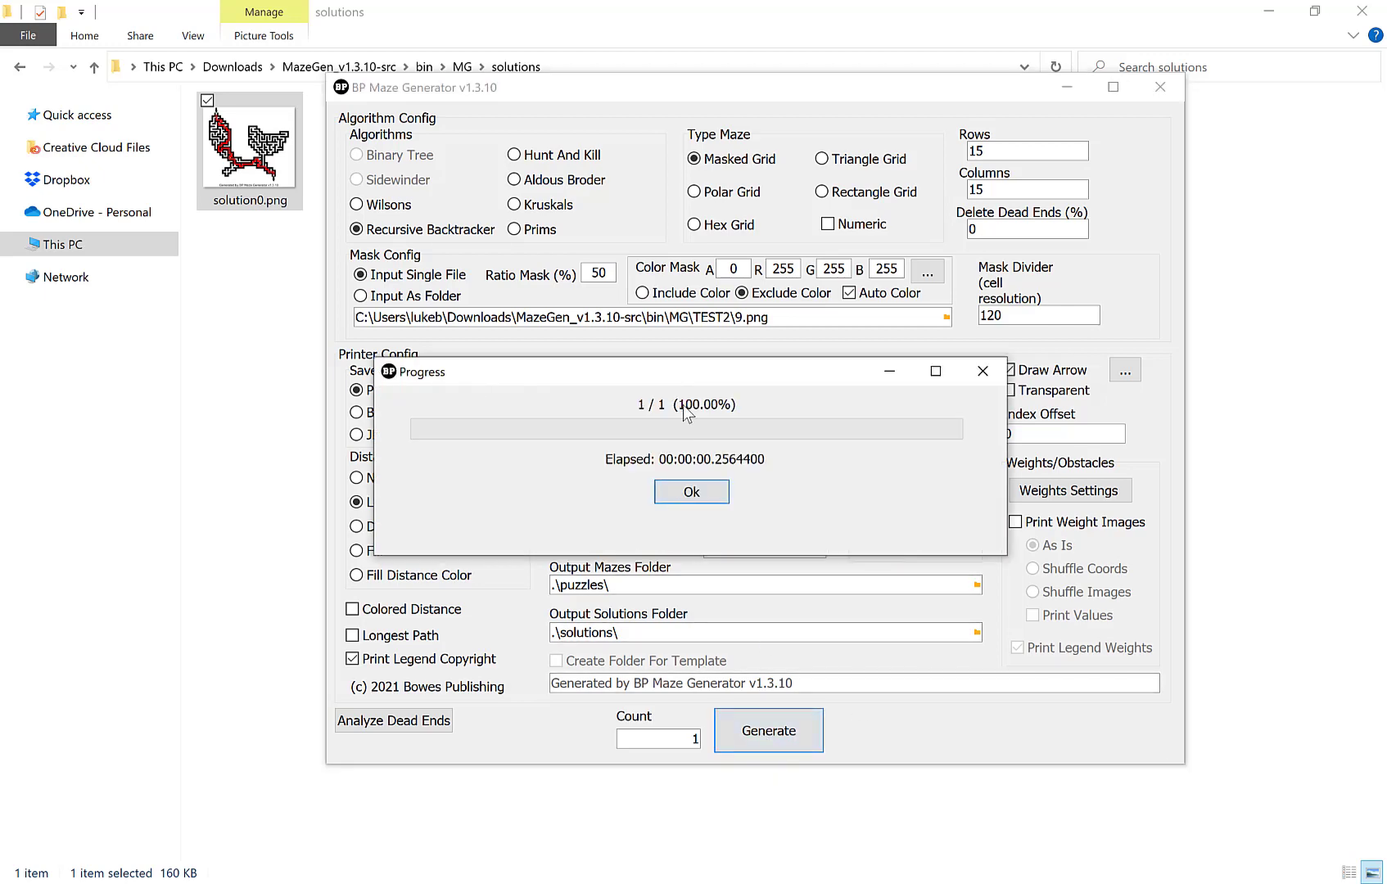
{"action": "left_click", "coordinate": [692, 490]}
{"action": "double_click", "coordinate": [267, 202]}
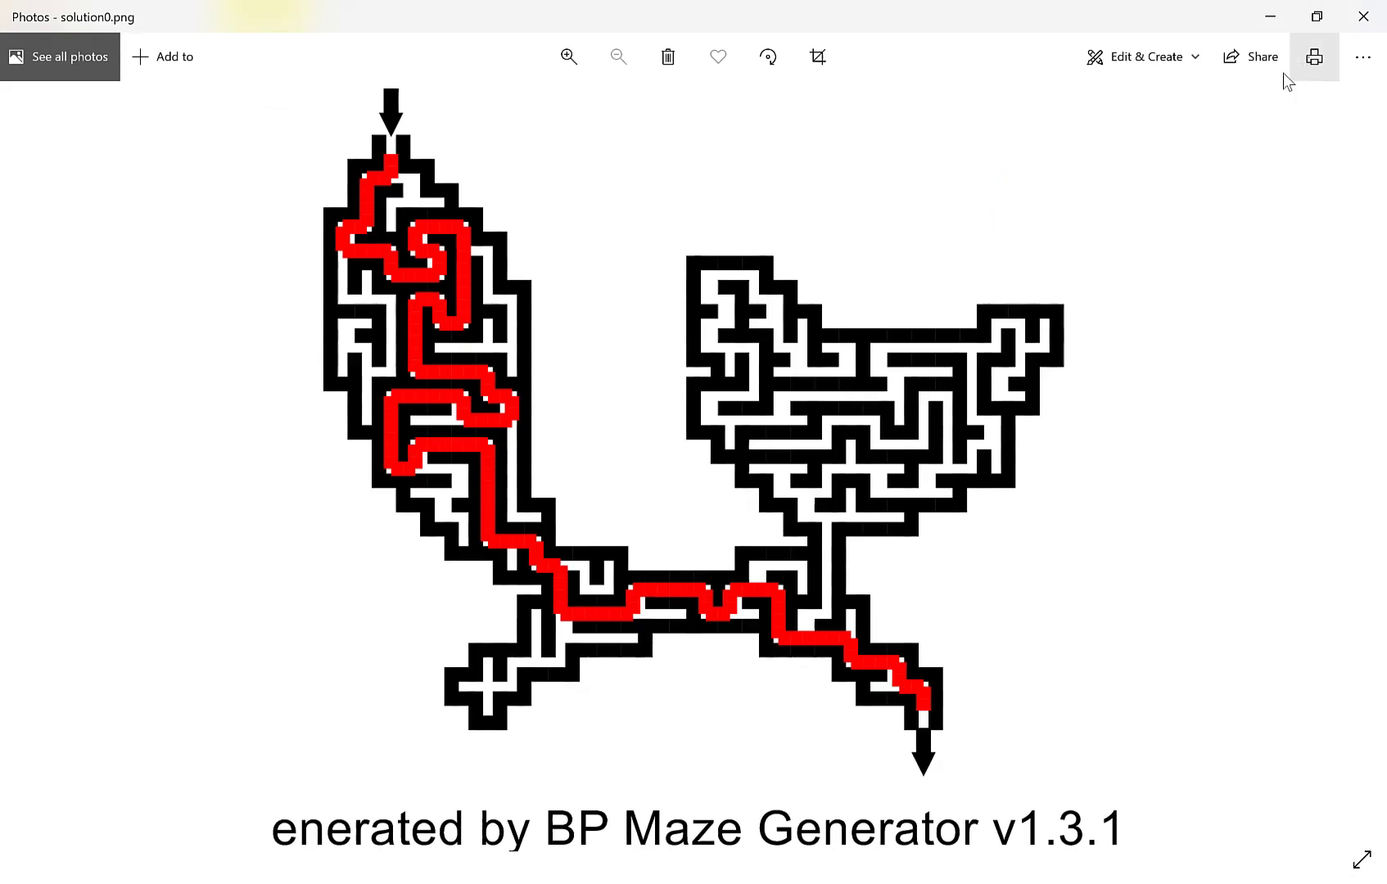
{"action": "left_click", "coordinate": [1363, 16]}
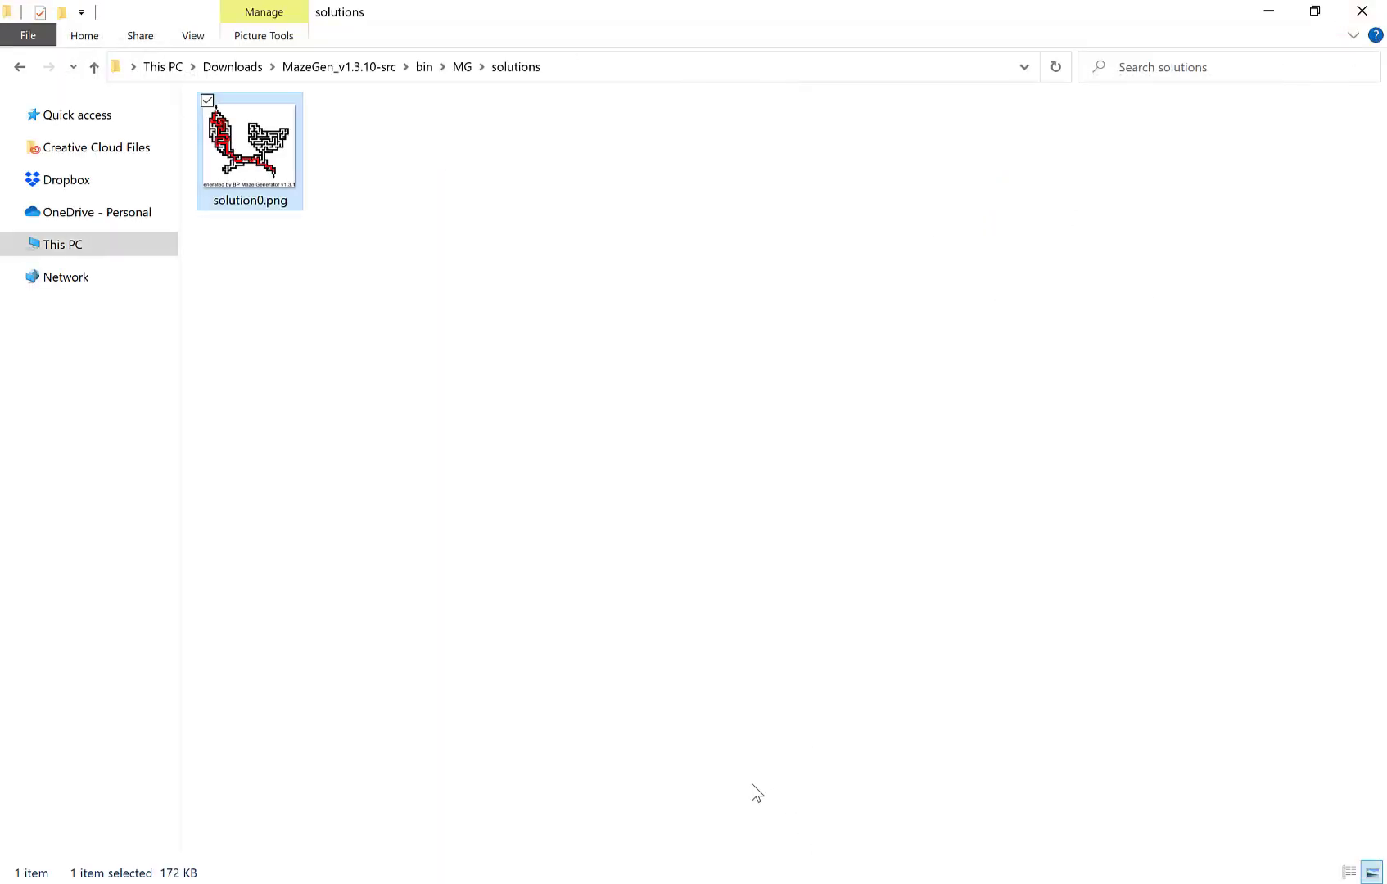
Step: Change legend row size to 200, keep text centred, regenerate, and view solution0.png
{"action": "key", "text": "alt+Tab"}
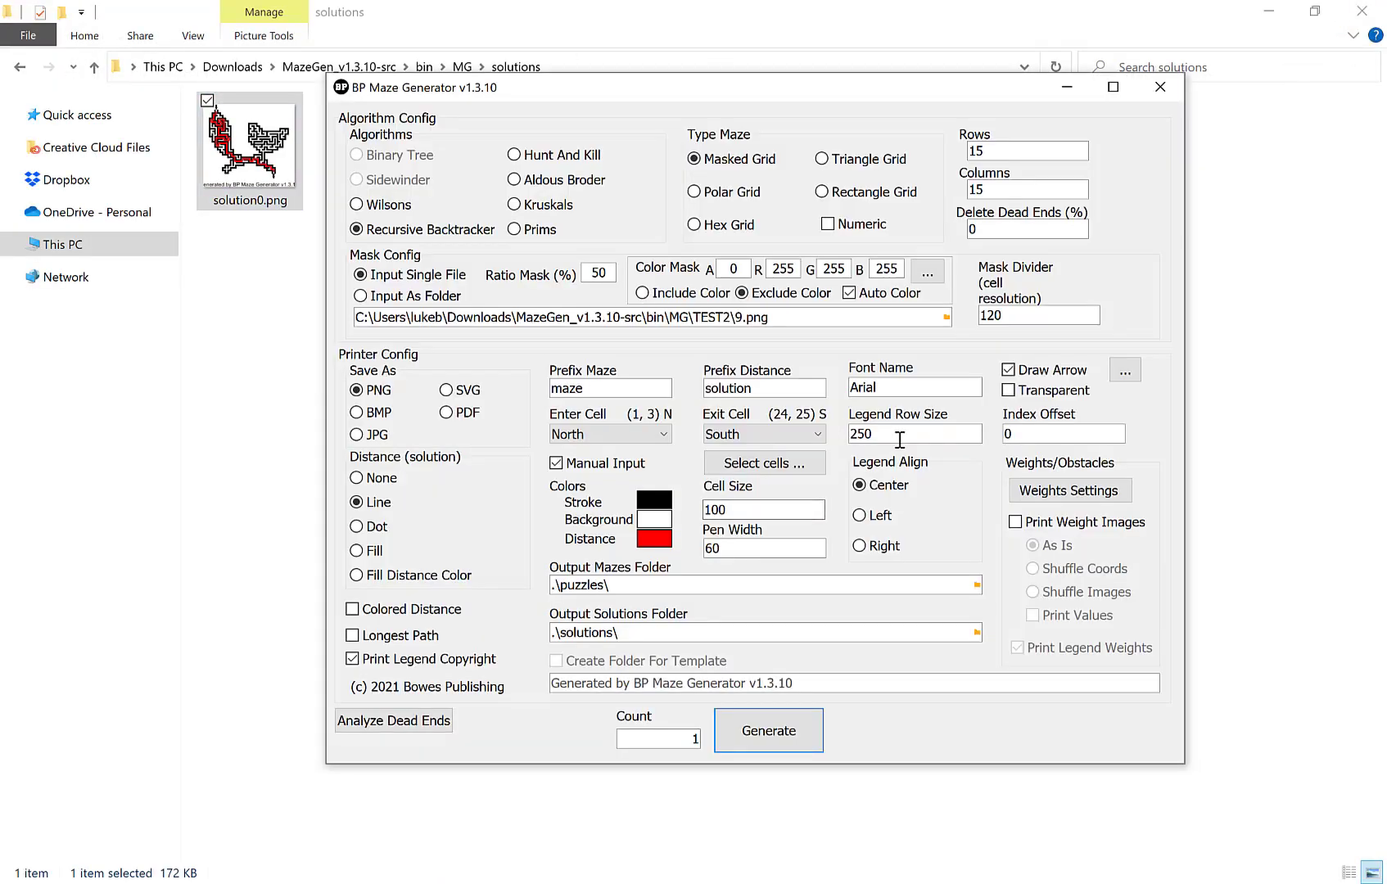
{"action": "left_click_drag", "start_coordinate": [876, 434], "coordinate": [858, 445]}
{"action": "type", "text": "00"}
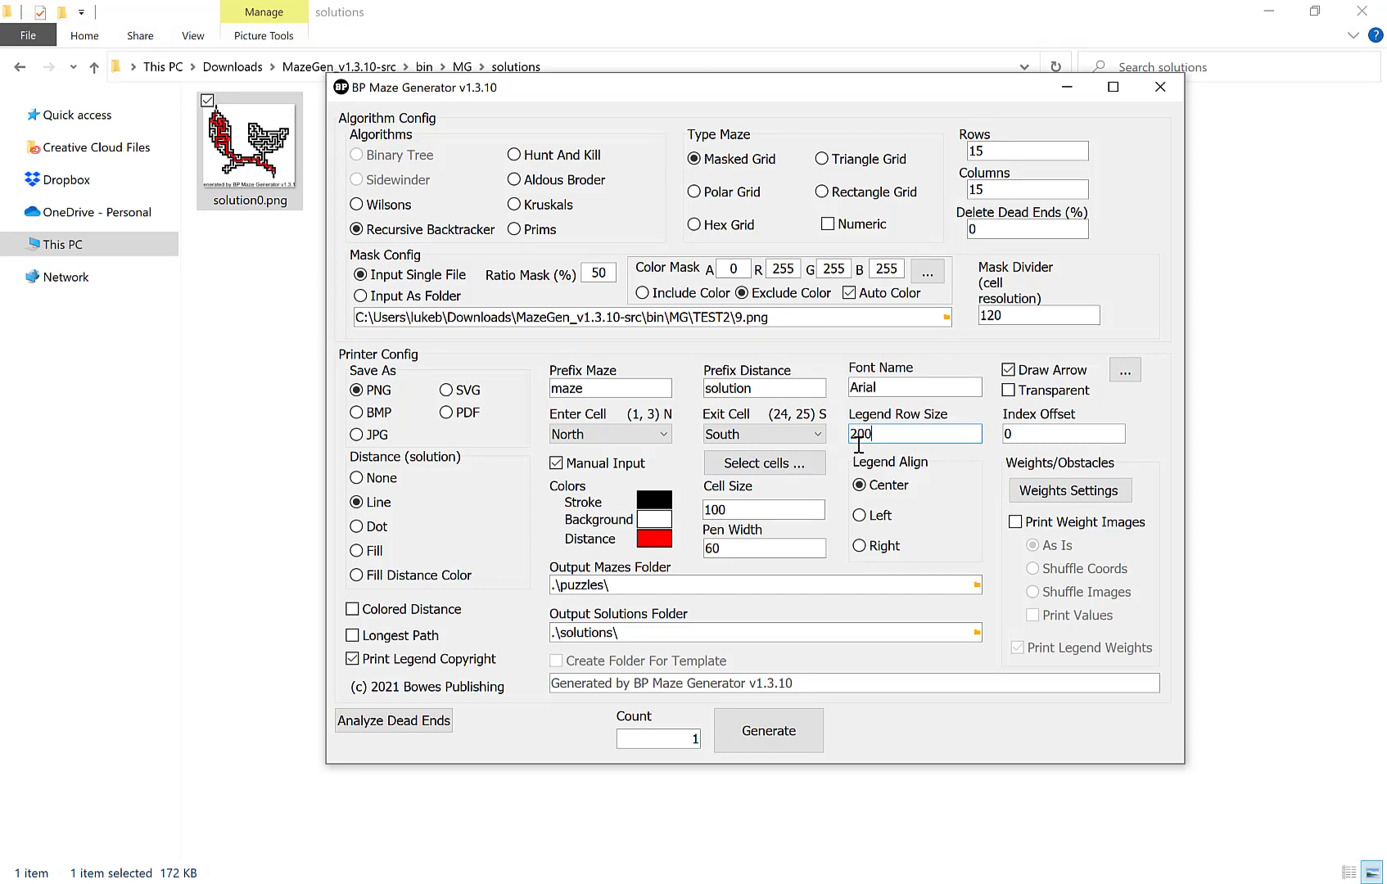
{"action": "left_click", "coordinate": [860, 485]}
{"action": "left_click", "coordinate": [763, 741]}
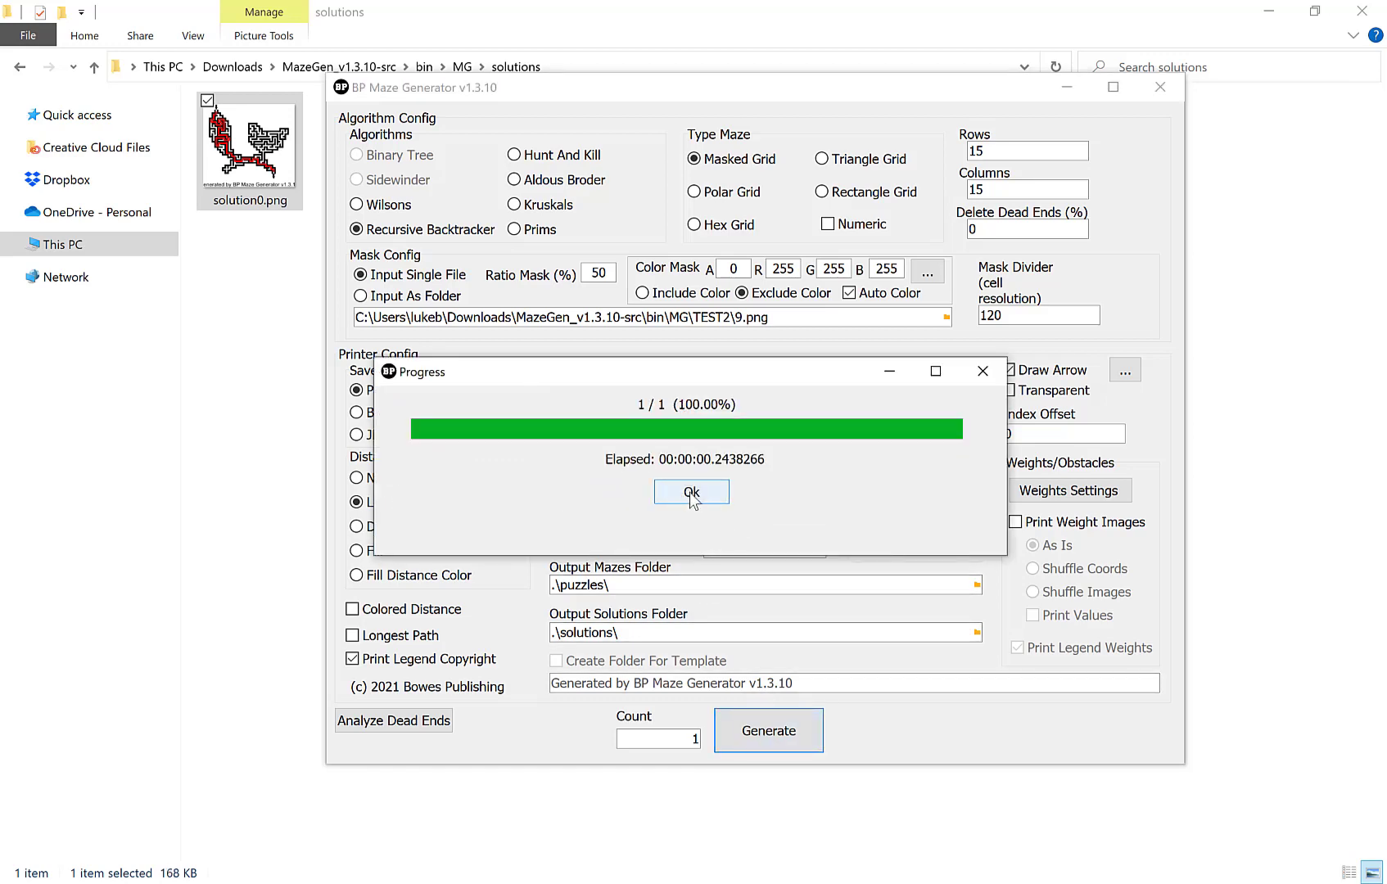
{"action": "left_click", "coordinate": [691, 493]}
{"action": "double_click", "coordinate": [277, 209]}
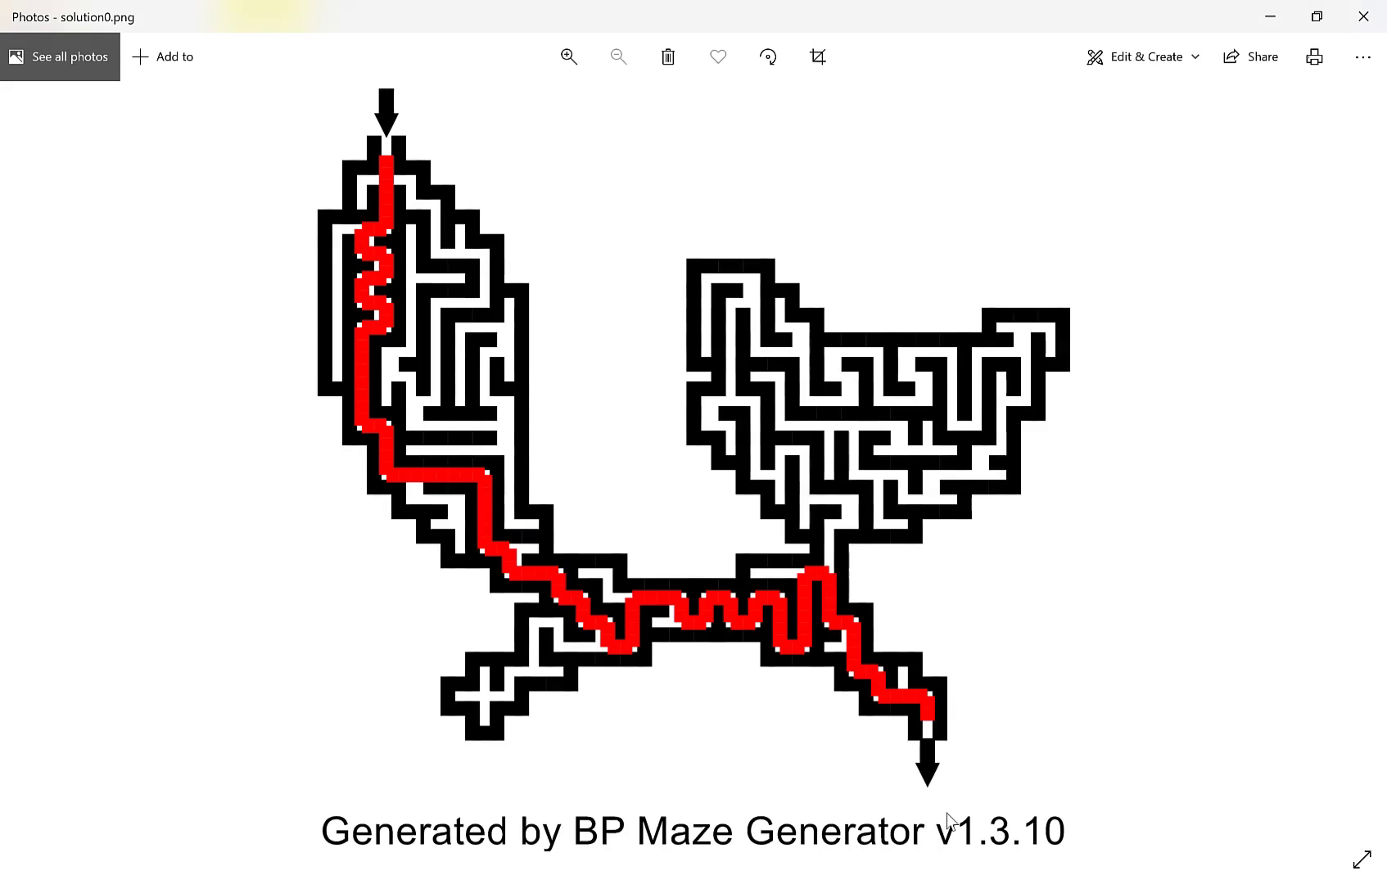
{"action": "left_click", "coordinate": [1363, 16]}
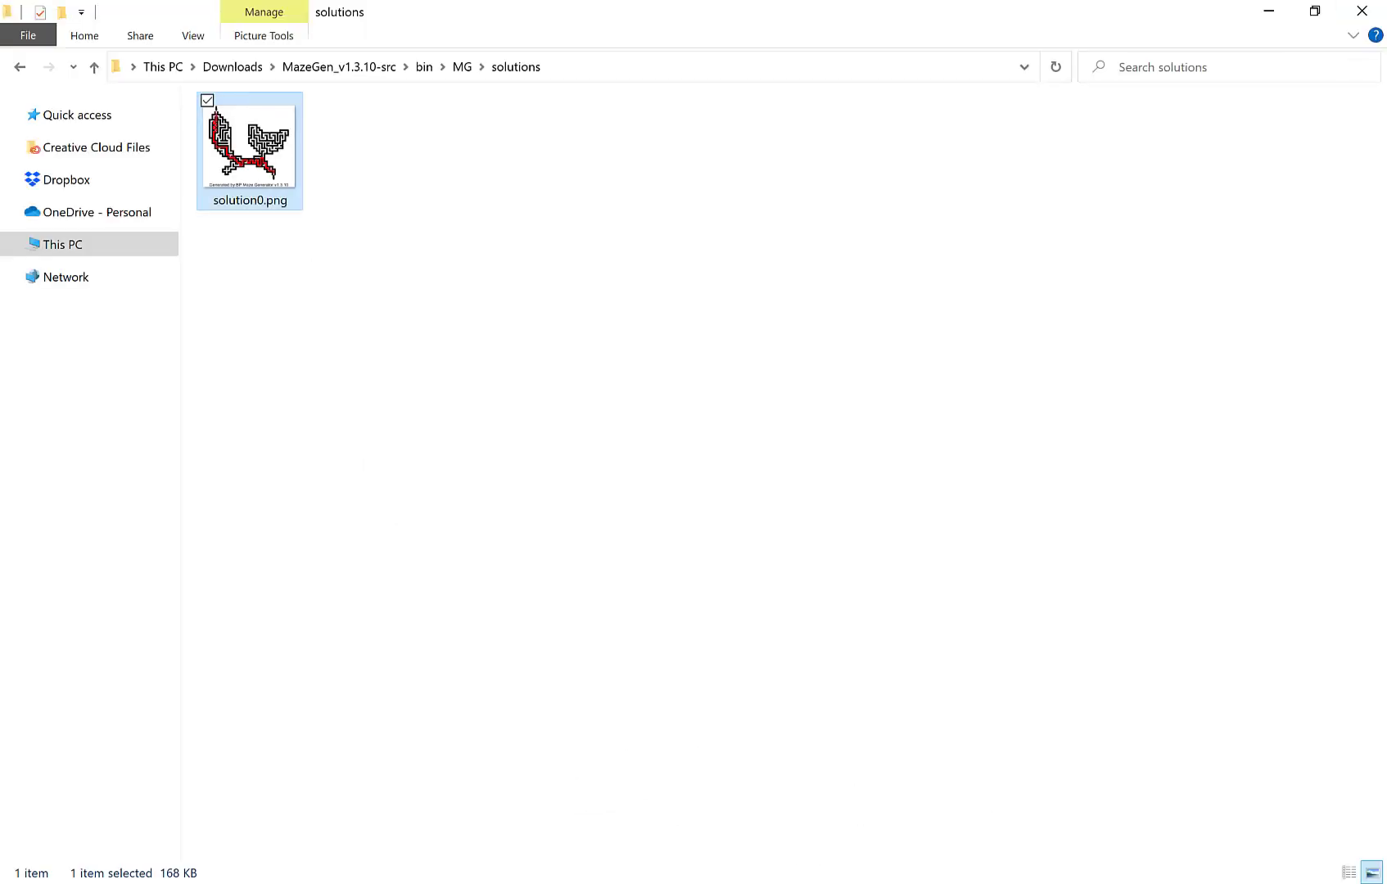
Step: Resize the arrows to tail width 27, tail length 62, head width 74, head length 55
{"action": "key", "text": "alt+Tab"}
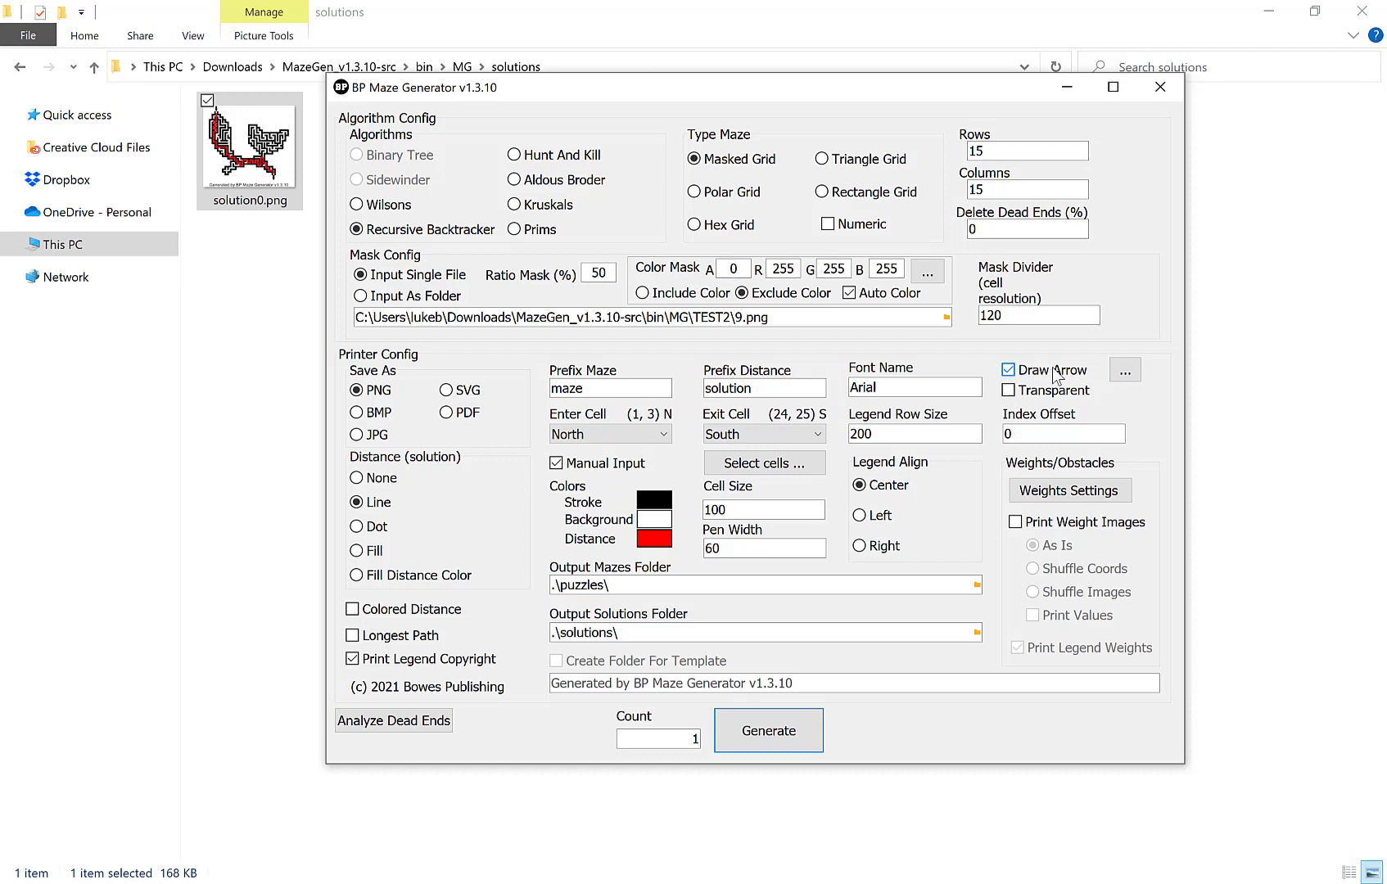
{"action": "left_click", "coordinate": [1124, 373]}
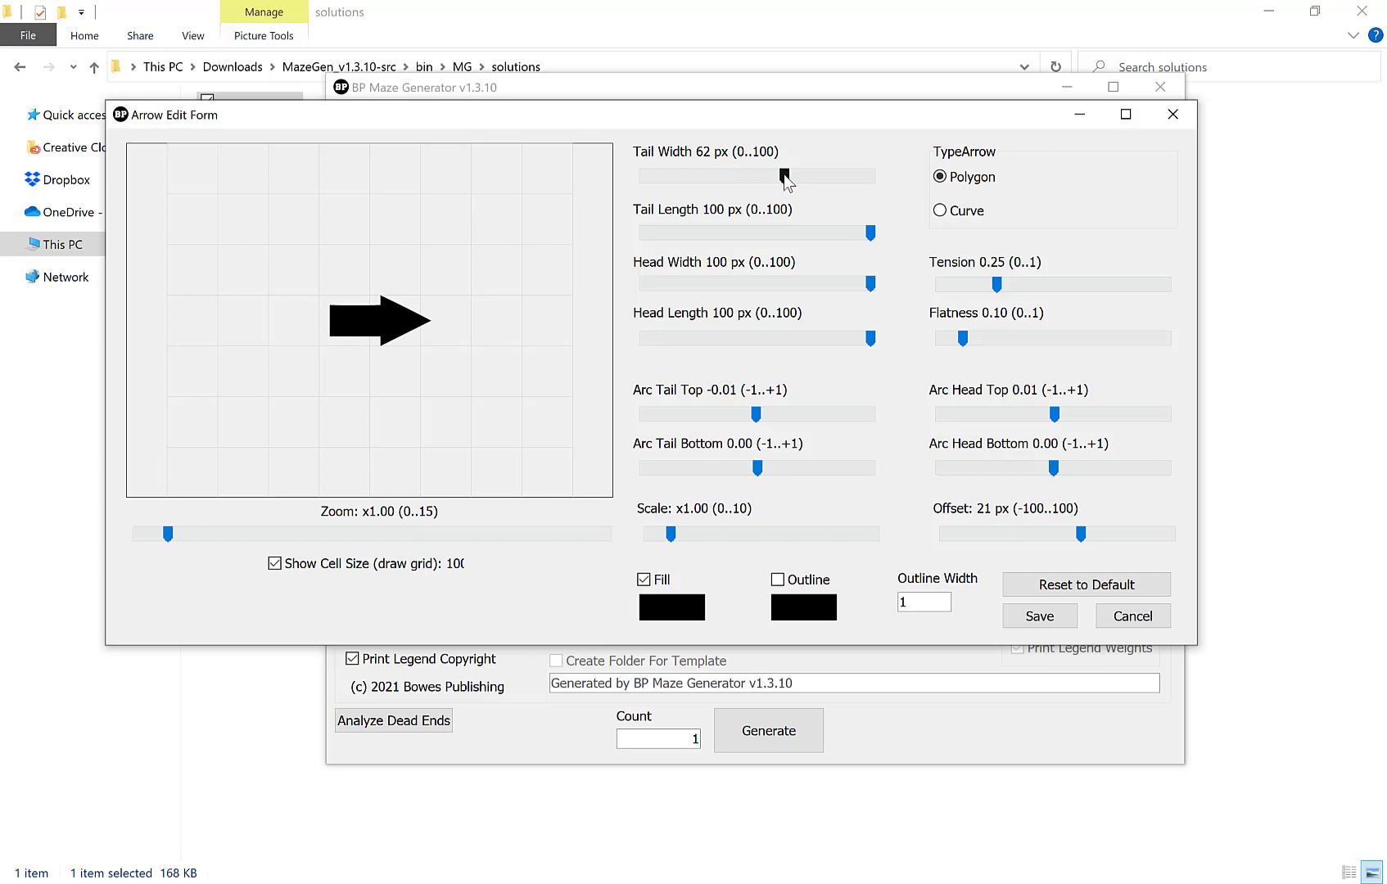
{"action": "left_click_drag", "start_coordinate": [783, 175], "coordinate": [703, 175]}
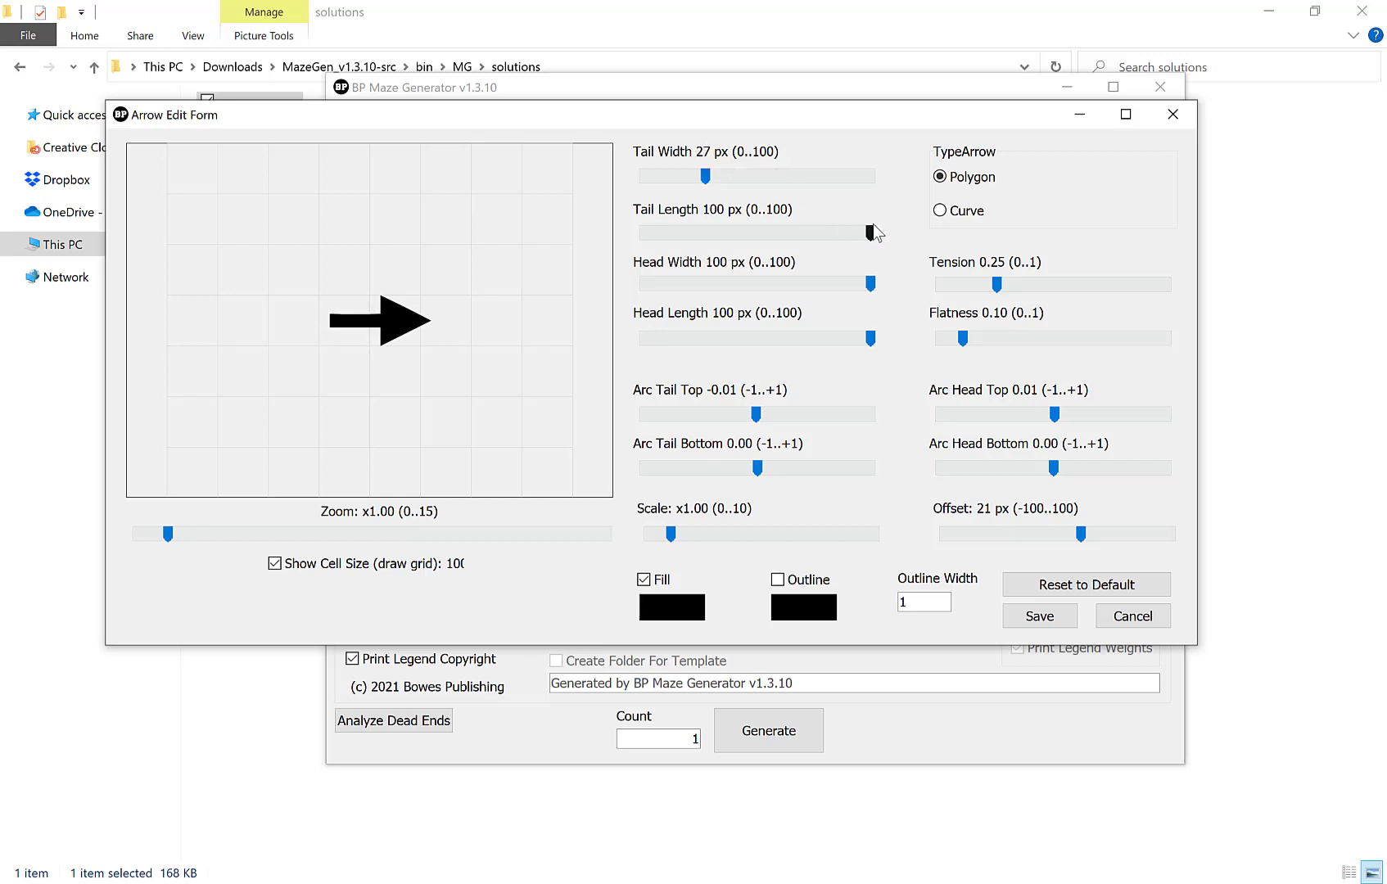
{"action": "left_click_drag", "start_coordinate": [873, 232], "coordinate": [785, 234]}
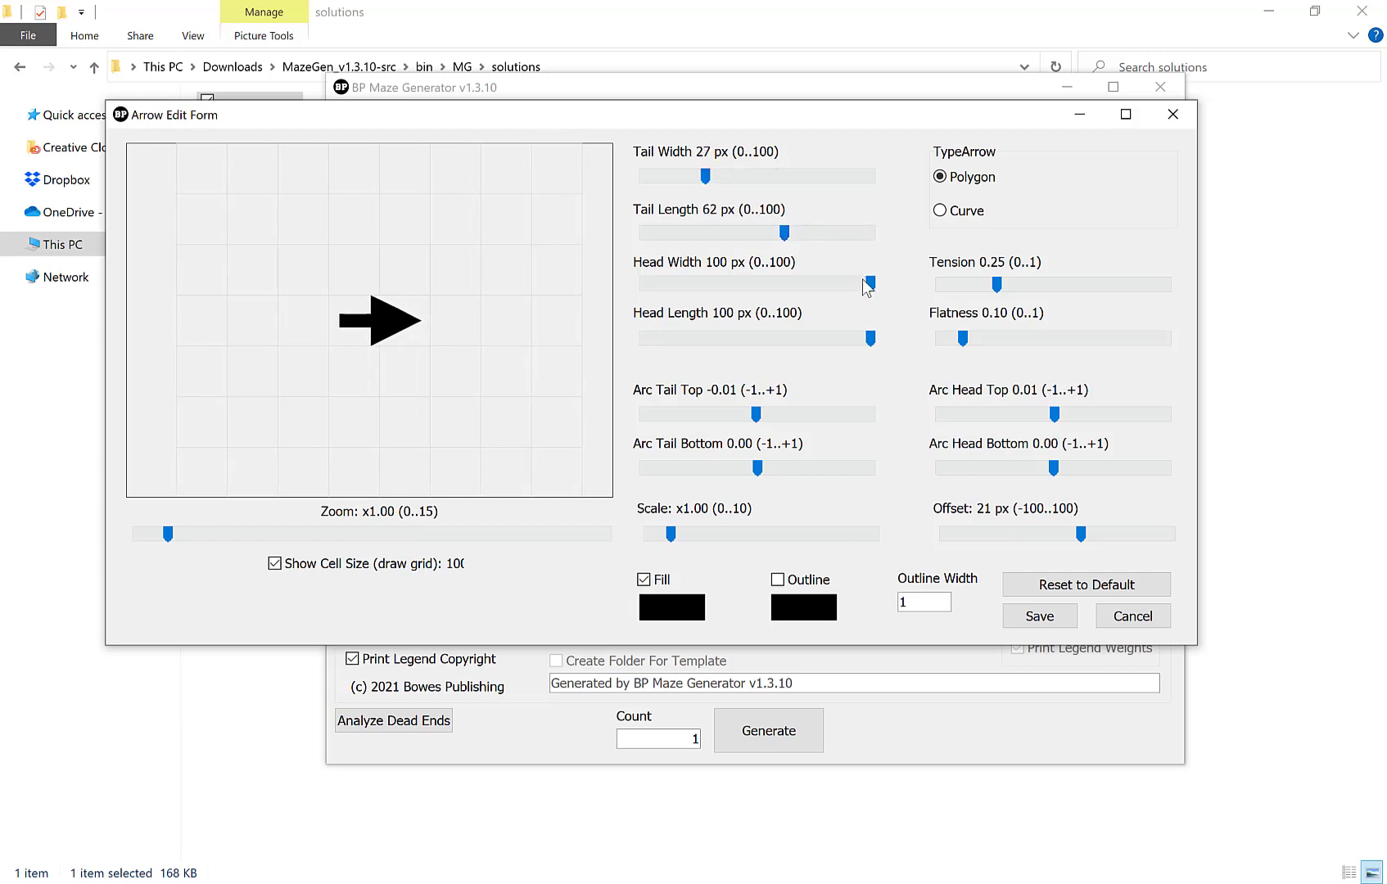
{"action": "left_click_drag", "start_coordinate": [869, 284], "coordinate": [810, 284]}
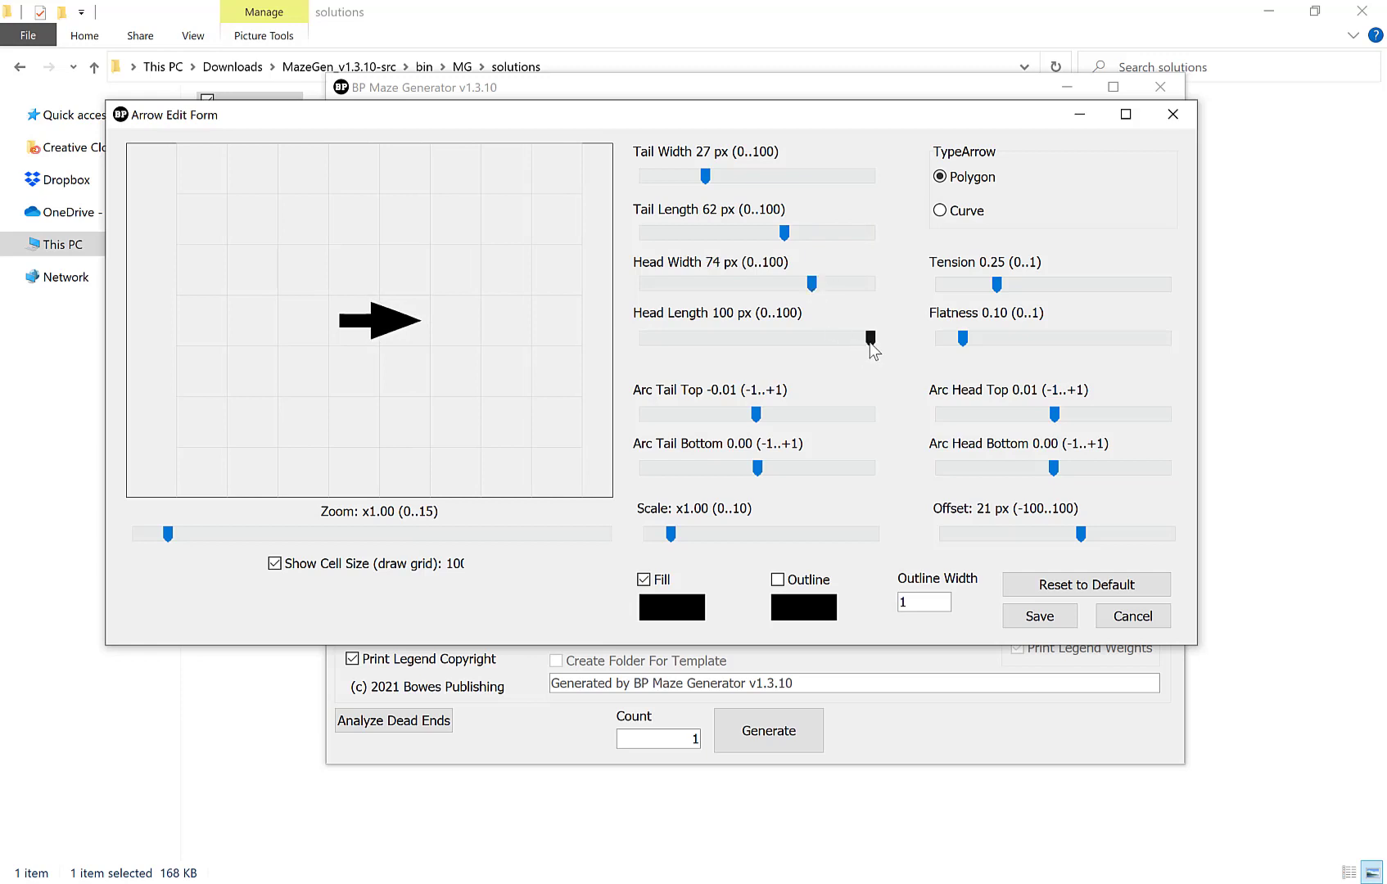
{"action": "left_click_drag", "start_coordinate": [870, 343], "coordinate": [768, 336]}
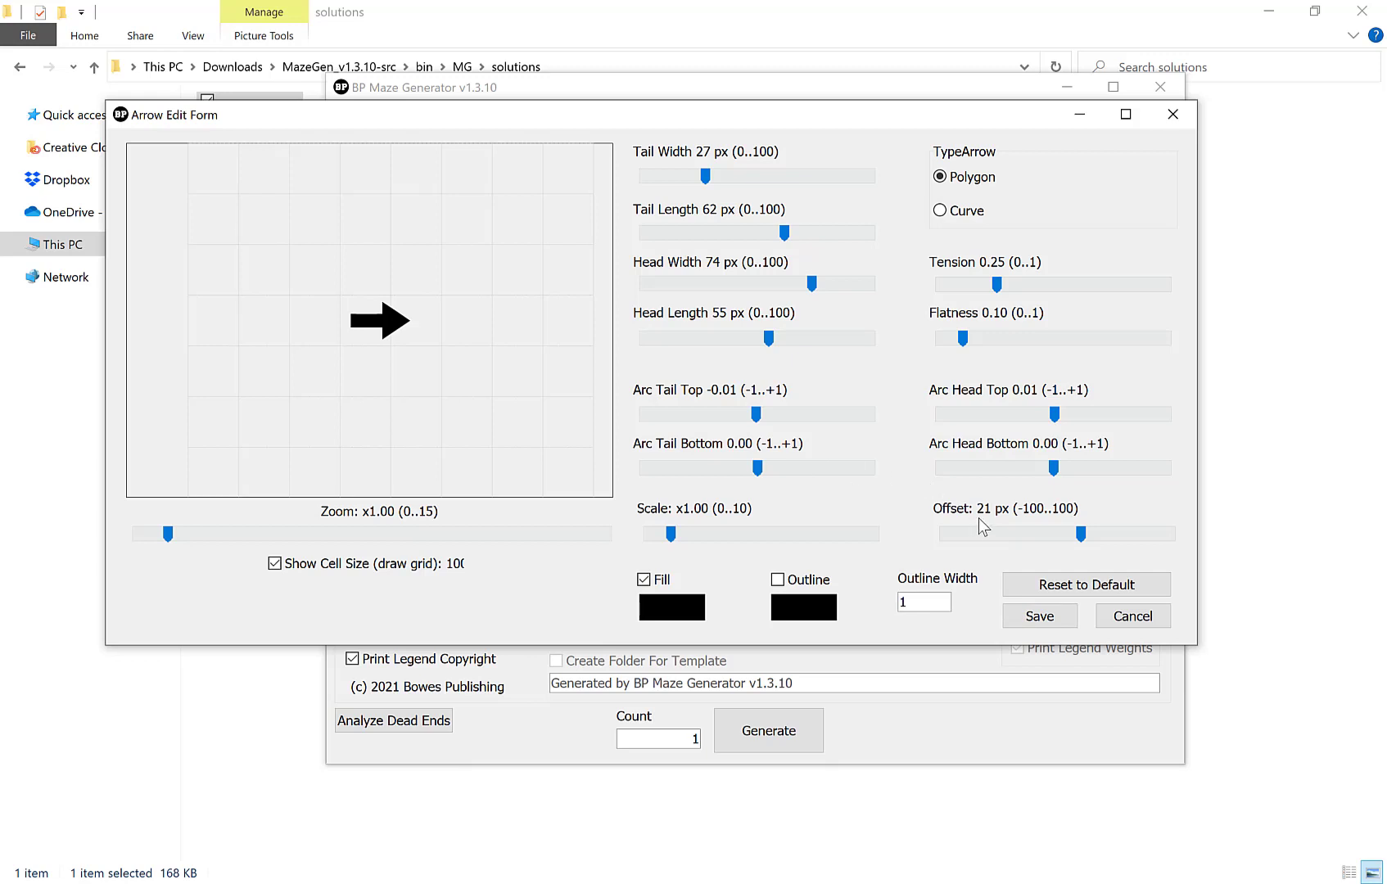
Step: Save the smaller arrow shape, regenerate the maze, and inspect solution0.png
{"action": "left_click", "coordinate": [1038, 616]}
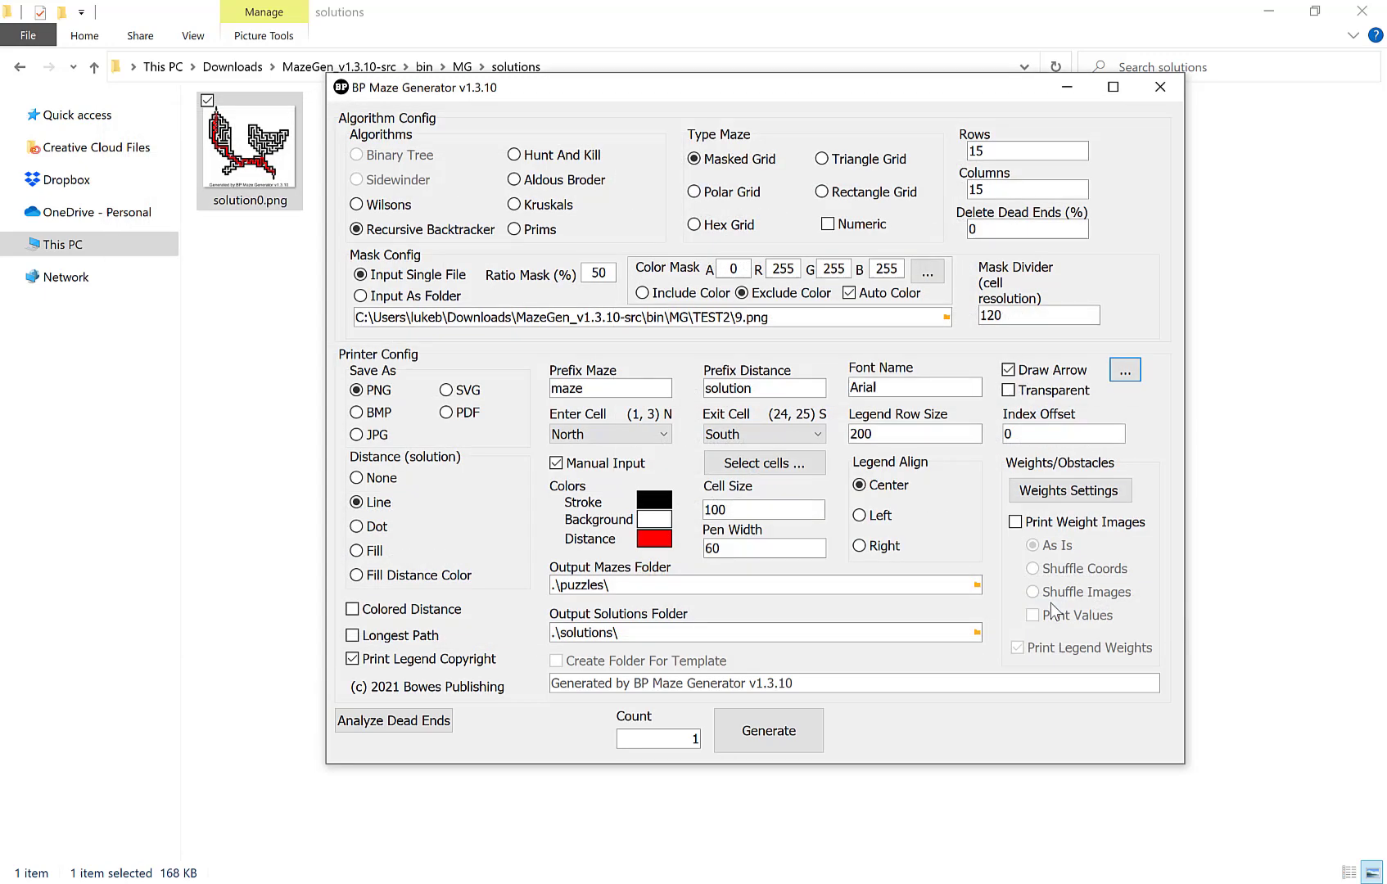
{"action": "left_click", "coordinate": [752, 730]}
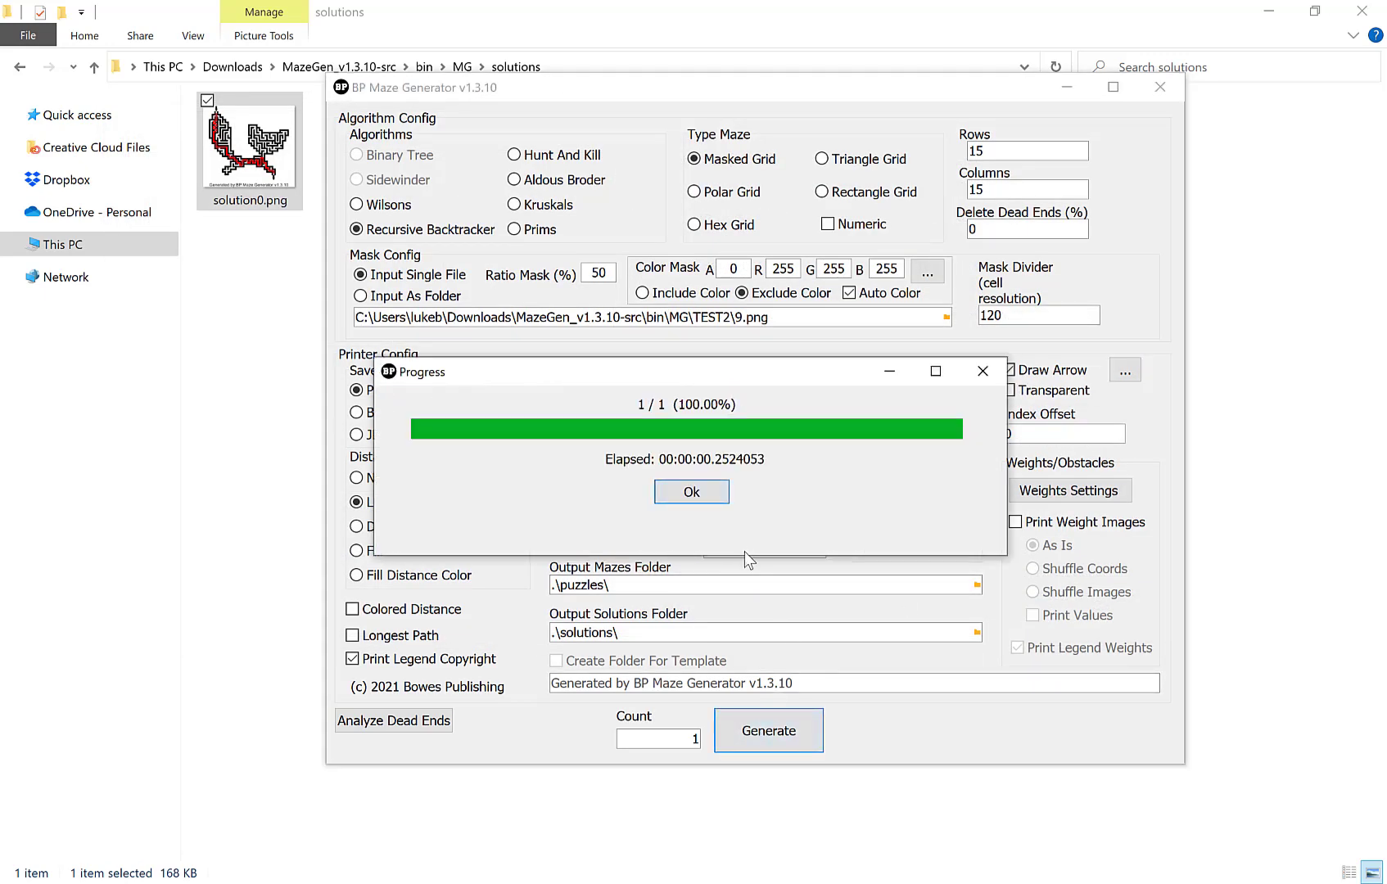
{"action": "left_click", "coordinate": [698, 492]}
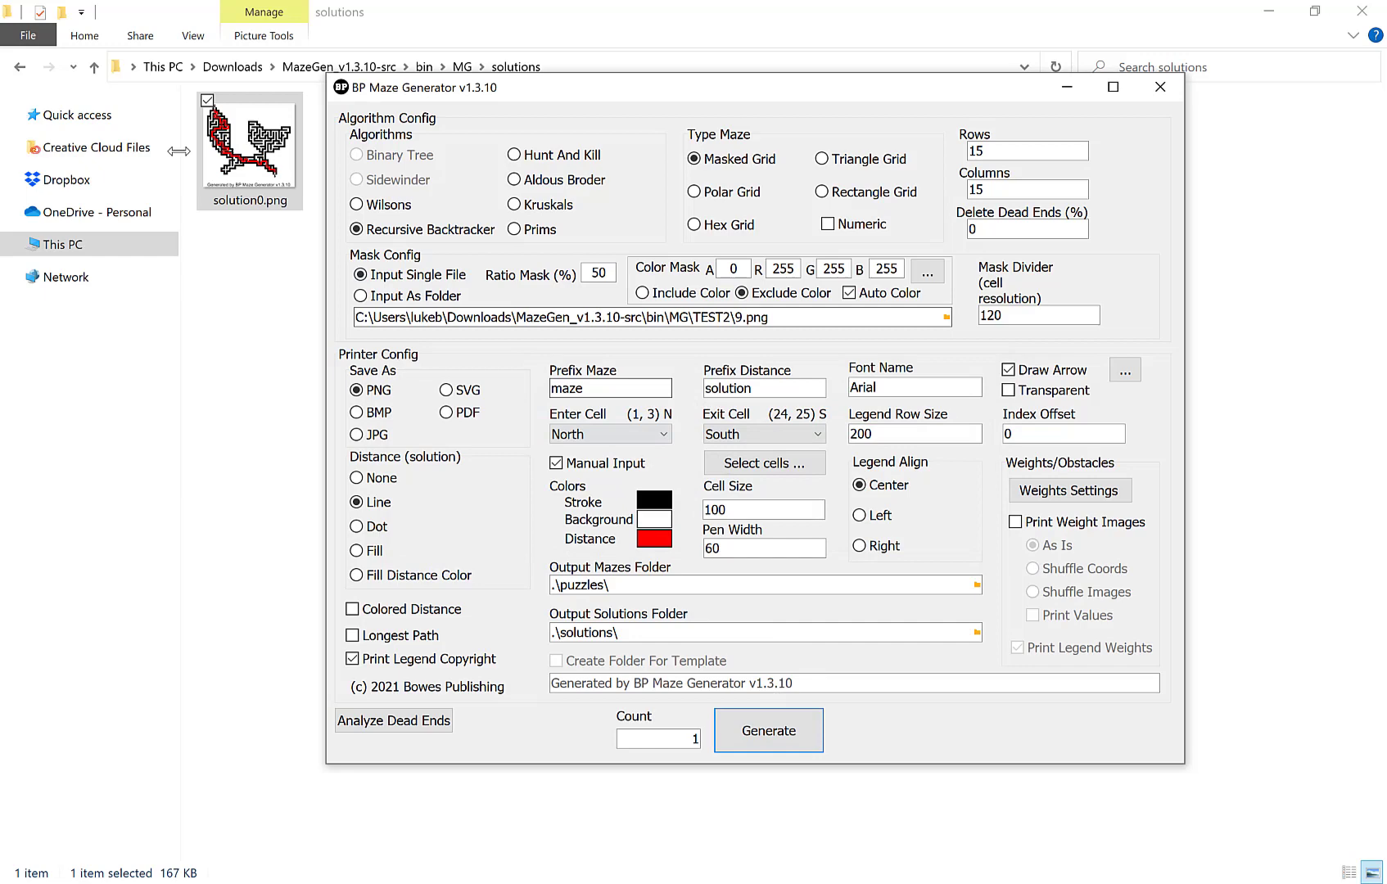
{"action": "left_click", "coordinate": [240, 150]}
{"action": "double_click", "coordinate": [239, 149]}
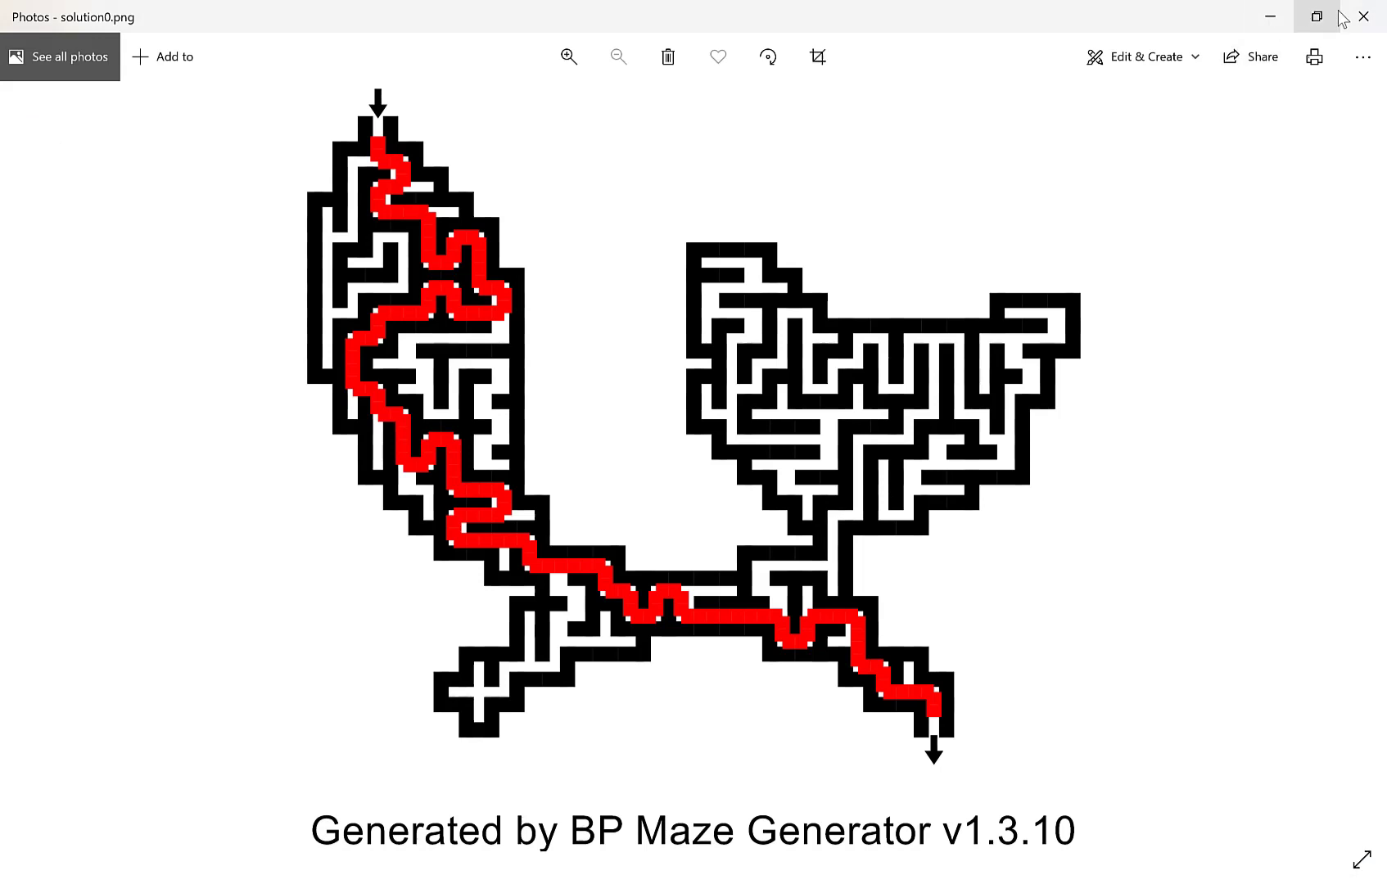
{"action": "left_click", "coordinate": [1363, 16]}
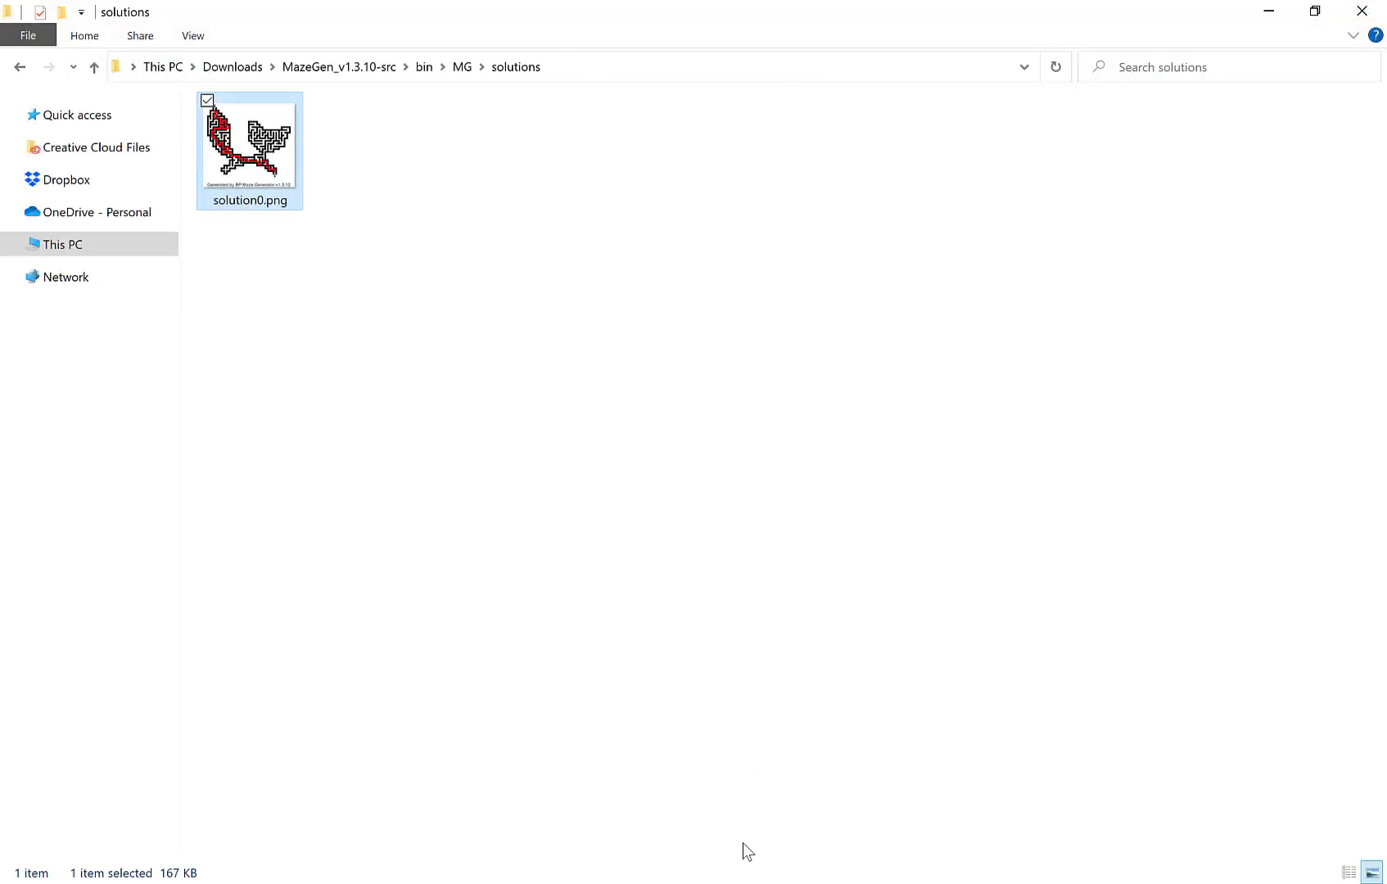
Step: Set the arrow offset to 100 px, regenerate, and open the new solution0.png
{"action": "left_click", "coordinate": [745, 876]}
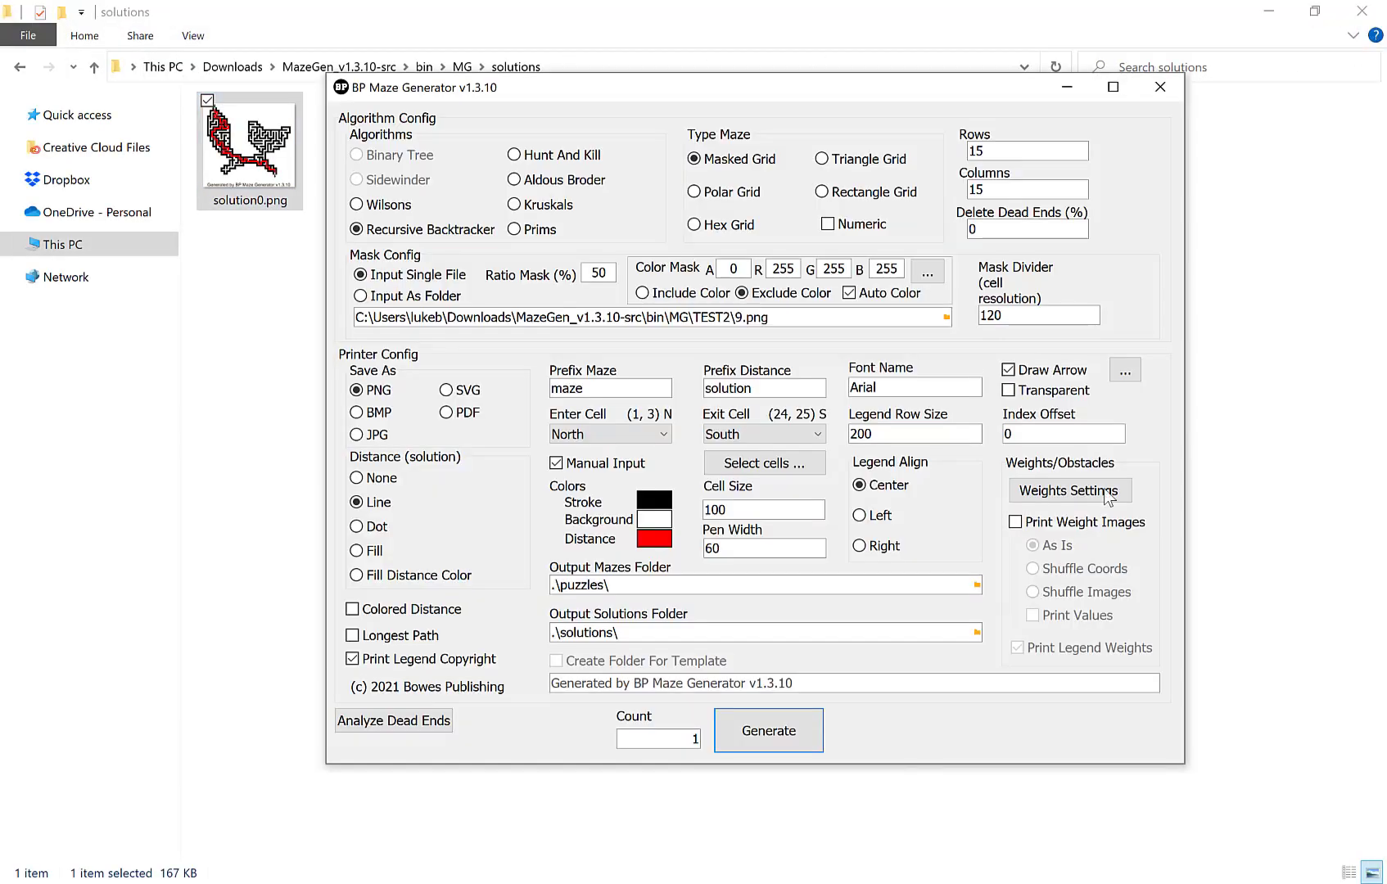
{"action": "left_click", "coordinate": [1124, 373]}
{"action": "left_click_drag", "start_coordinate": [1105, 560], "coordinate": [1249, 556]}
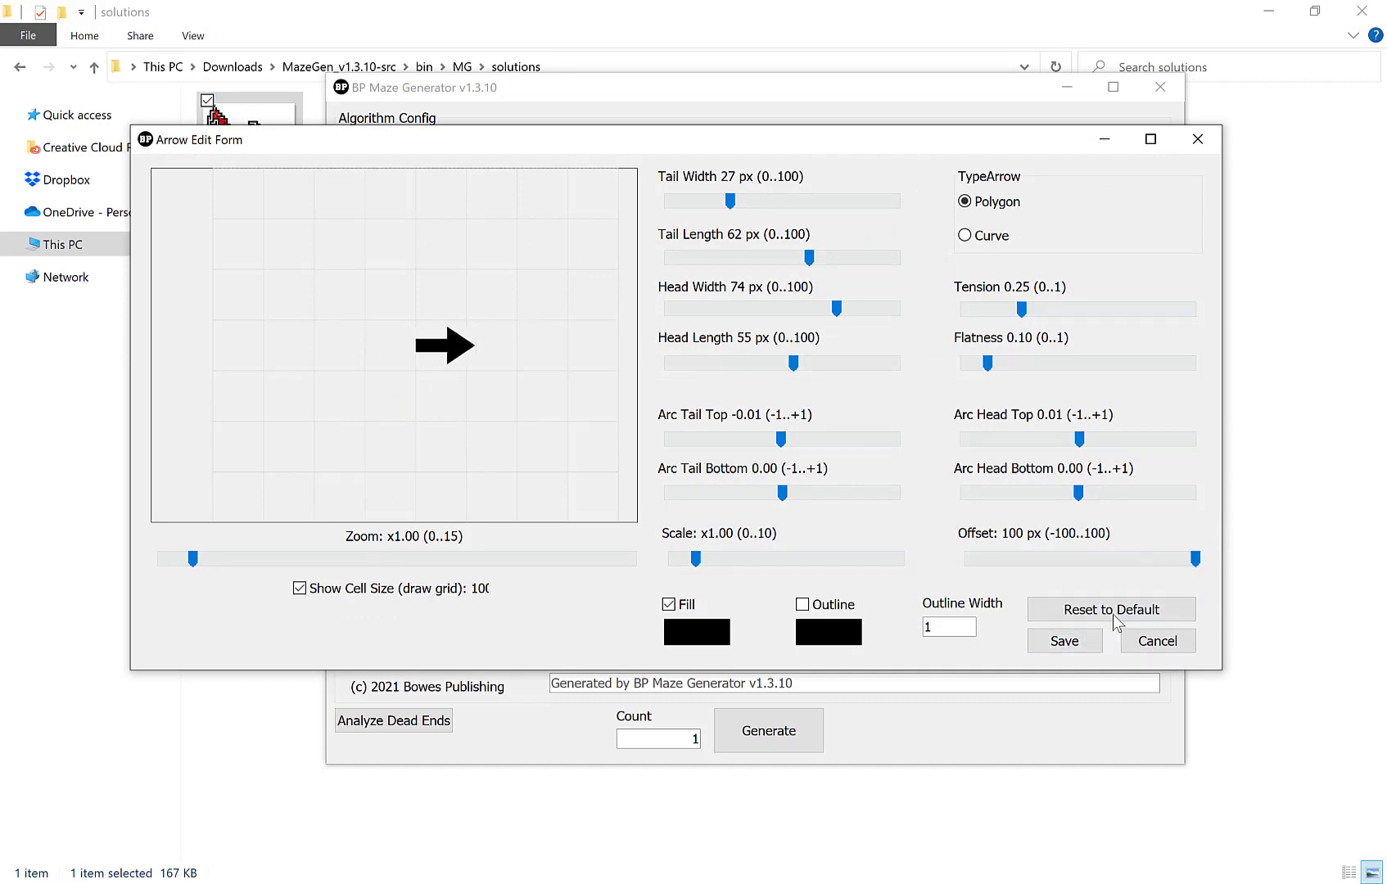
{"action": "left_click", "coordinate": [1062, 641]}
{"action": "left_click", "coordinate": [790, 742]}
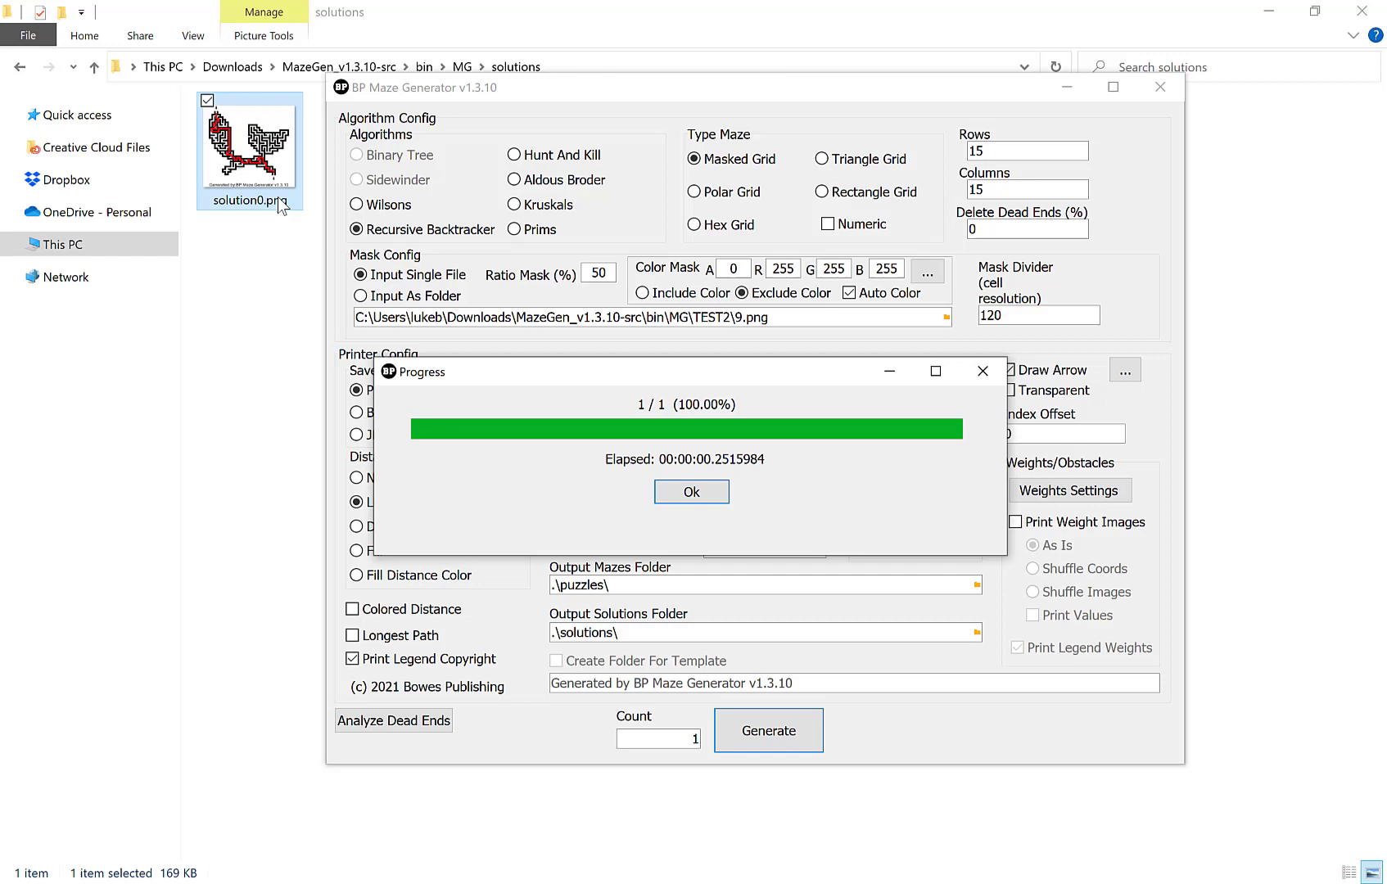
{"action": "left_click", "coordinate": [692, 492]}
{"action": "left_click", "coordinate": [248, 105]}
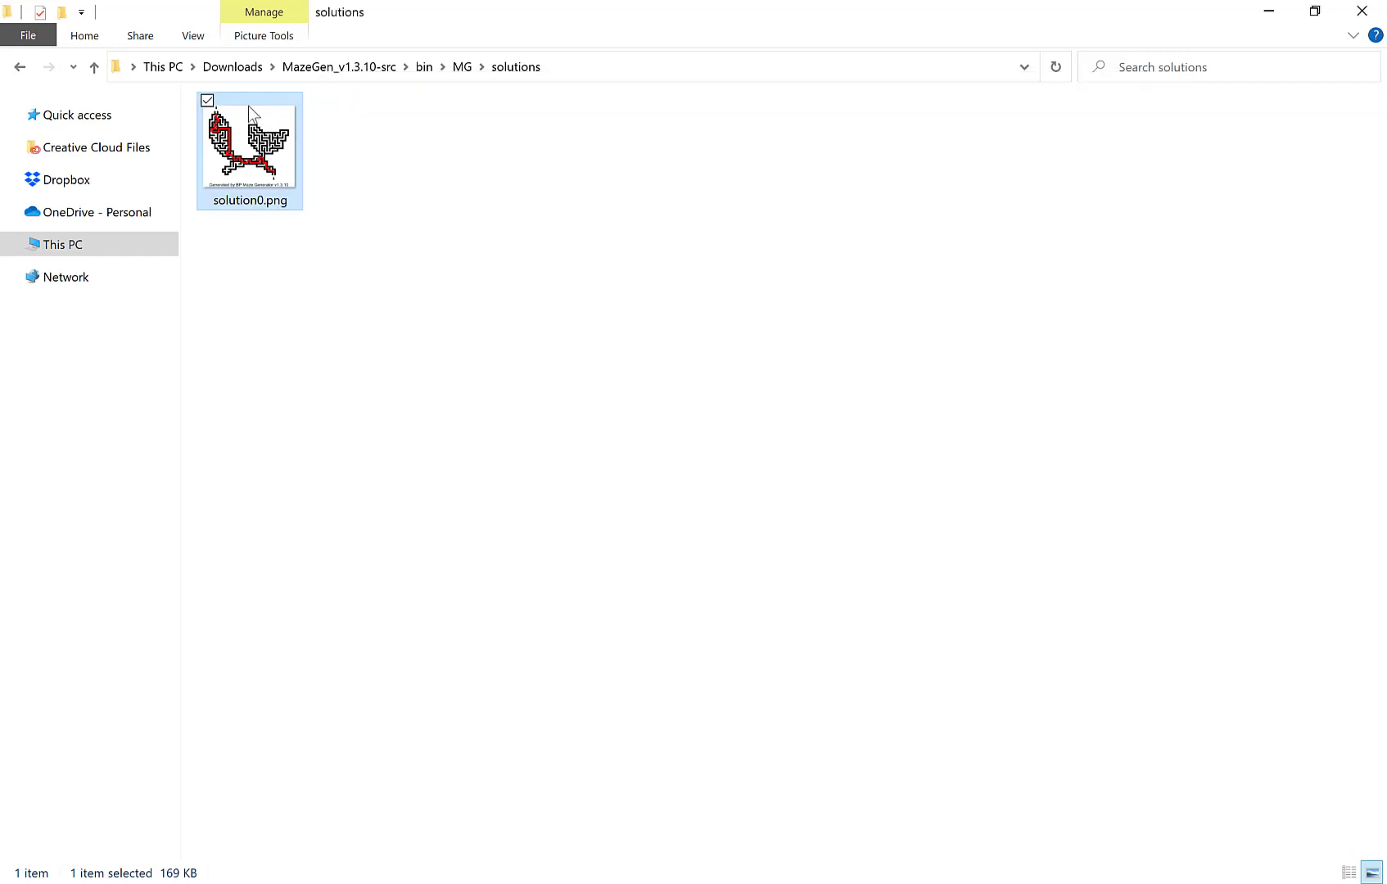
{"action": "double_click", "coordinate": [248, 105]}
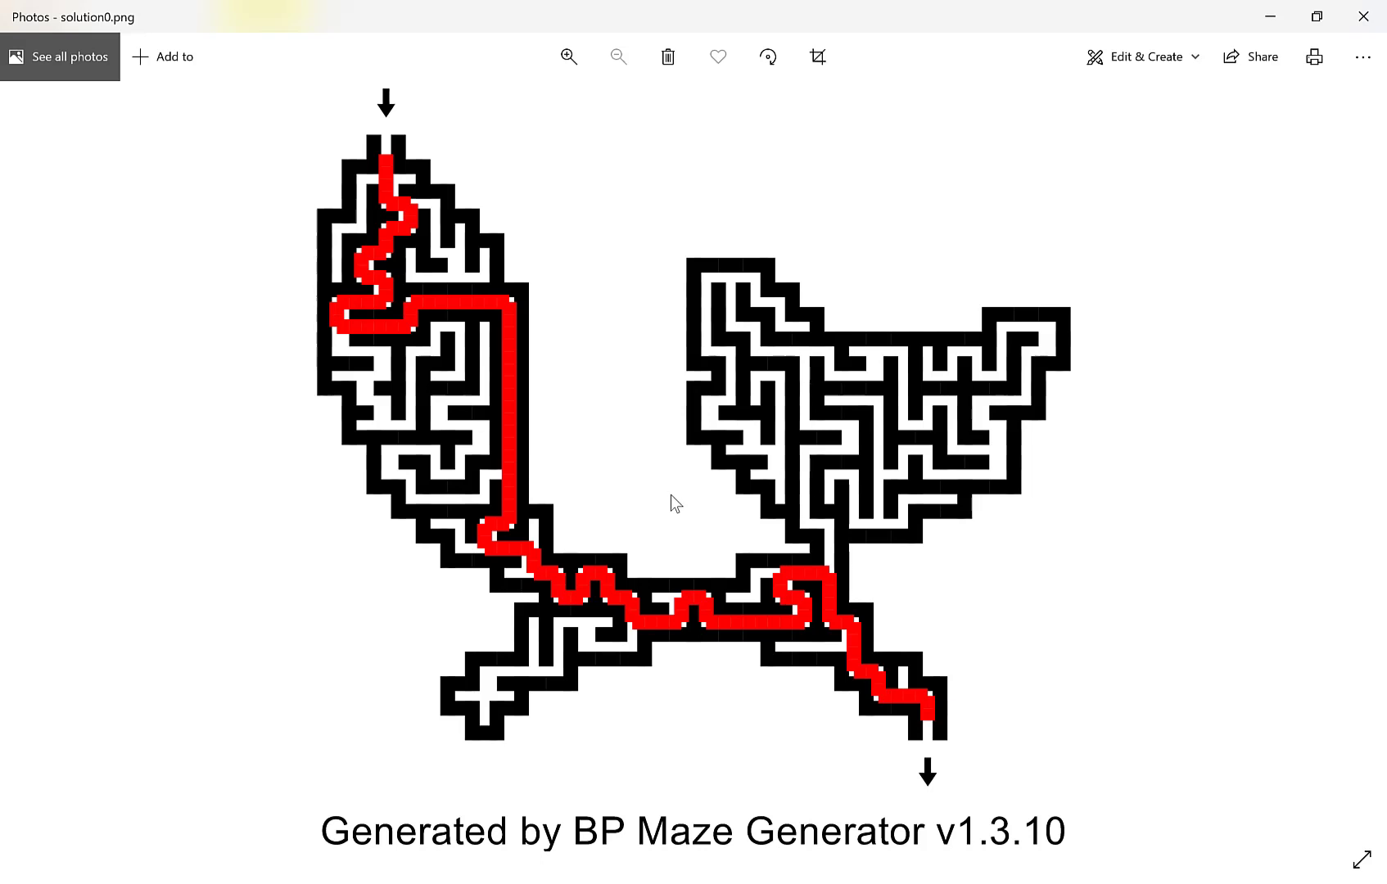
Step: Set pen width to 10, tick Numeric, and generate a numbered fox maze
{"action": "left_click", "coordinate": [1363, 17]}
{"action": "key", "text": "alt+Tab"}
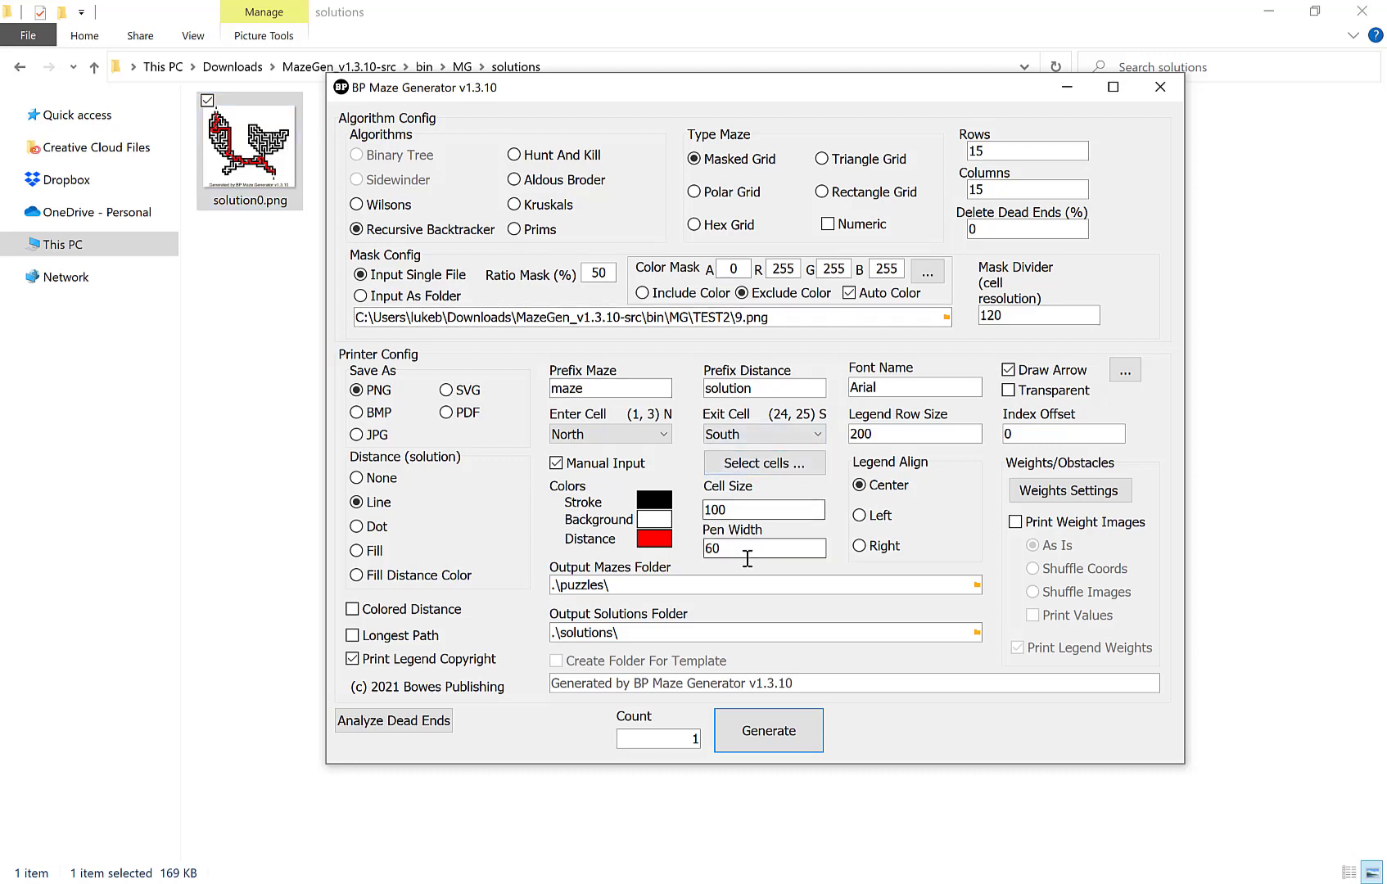
{"action": "left_click_drag", "start_coordinate": [743, 549], "coordinate": [687, 565]}
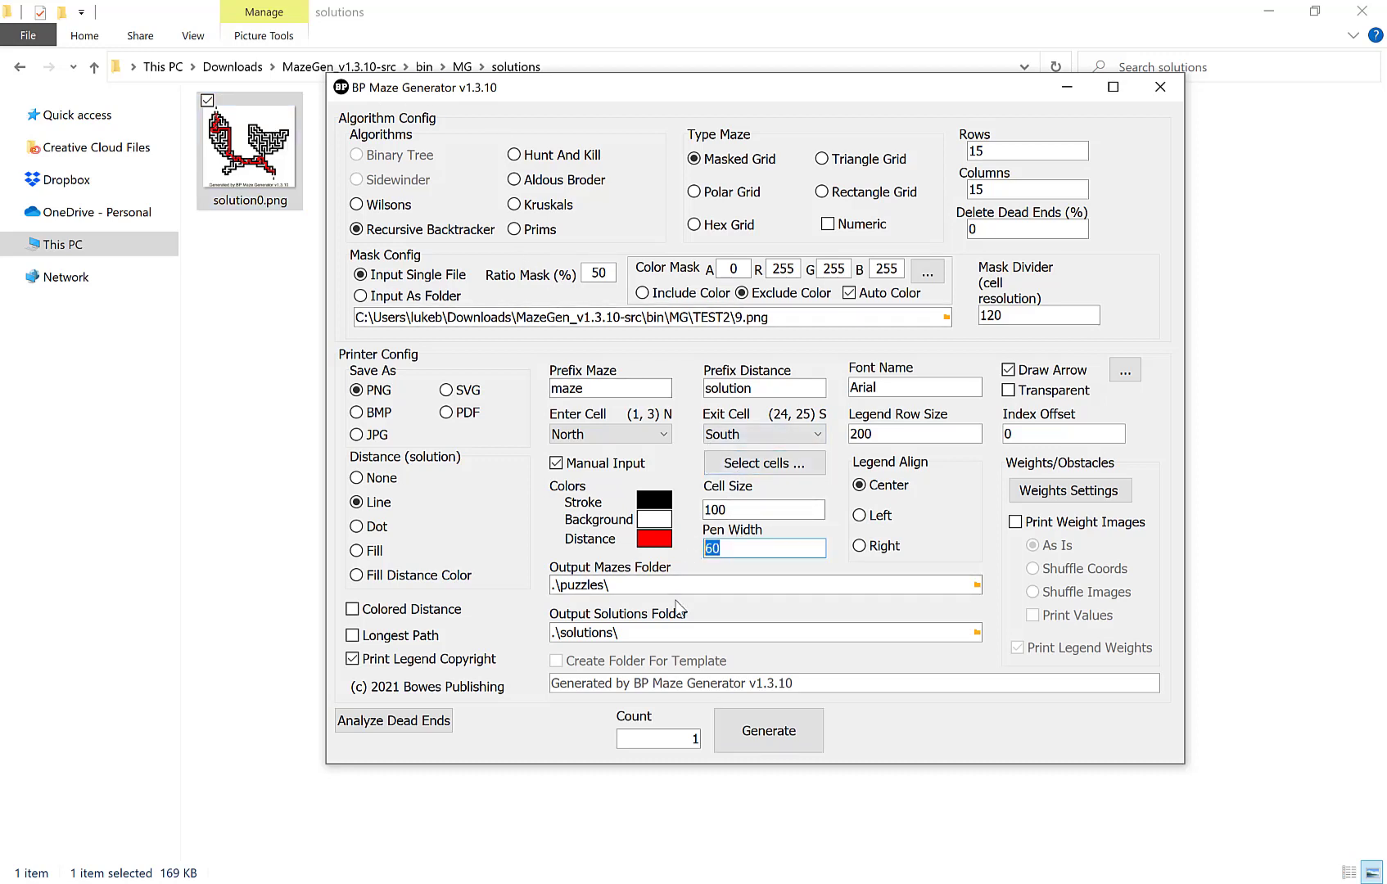
{"action": "type", "text": "10"}
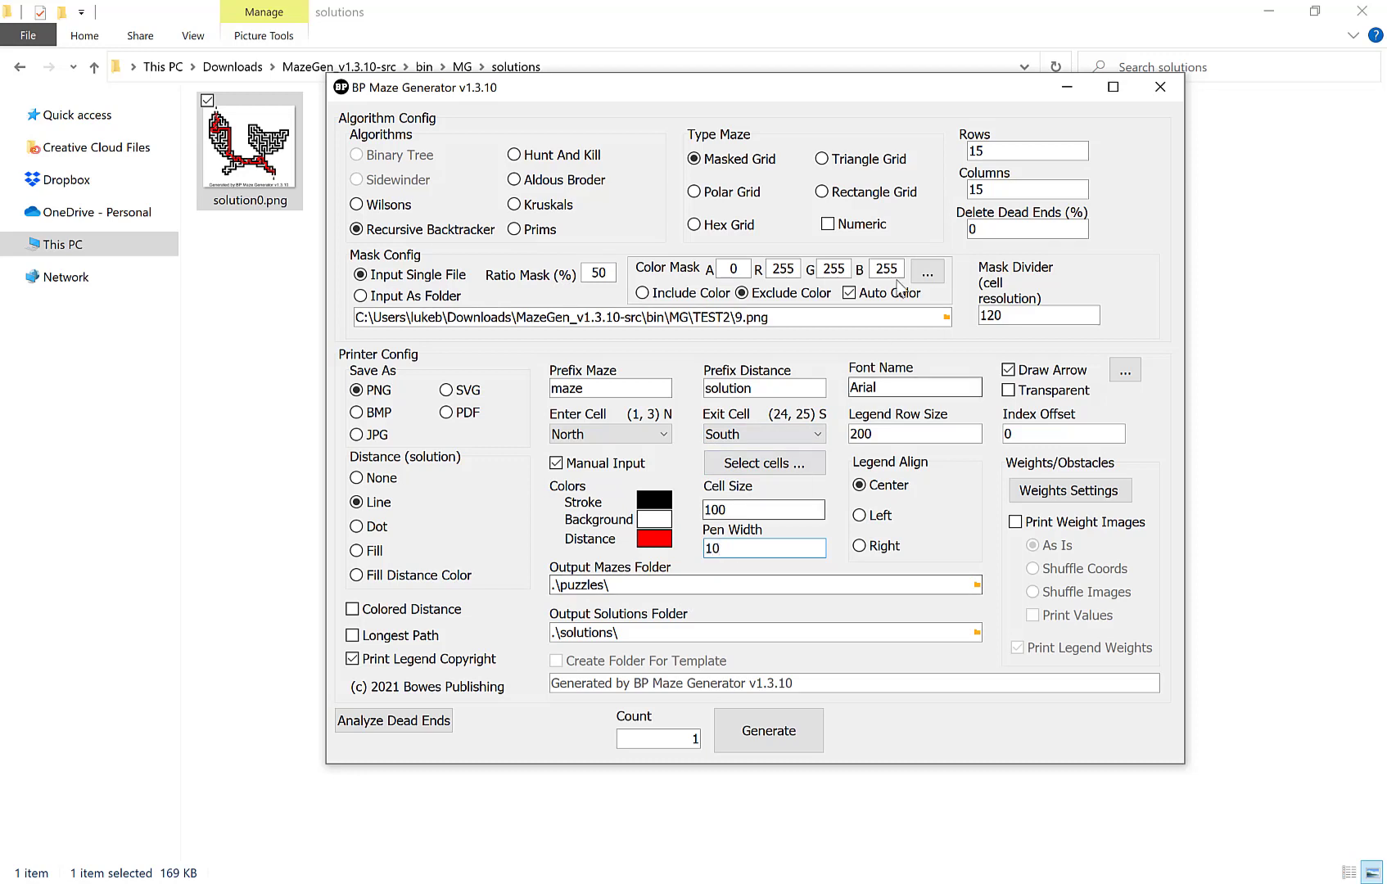
{"action": "left_click", "coordinate": [872, 230]}
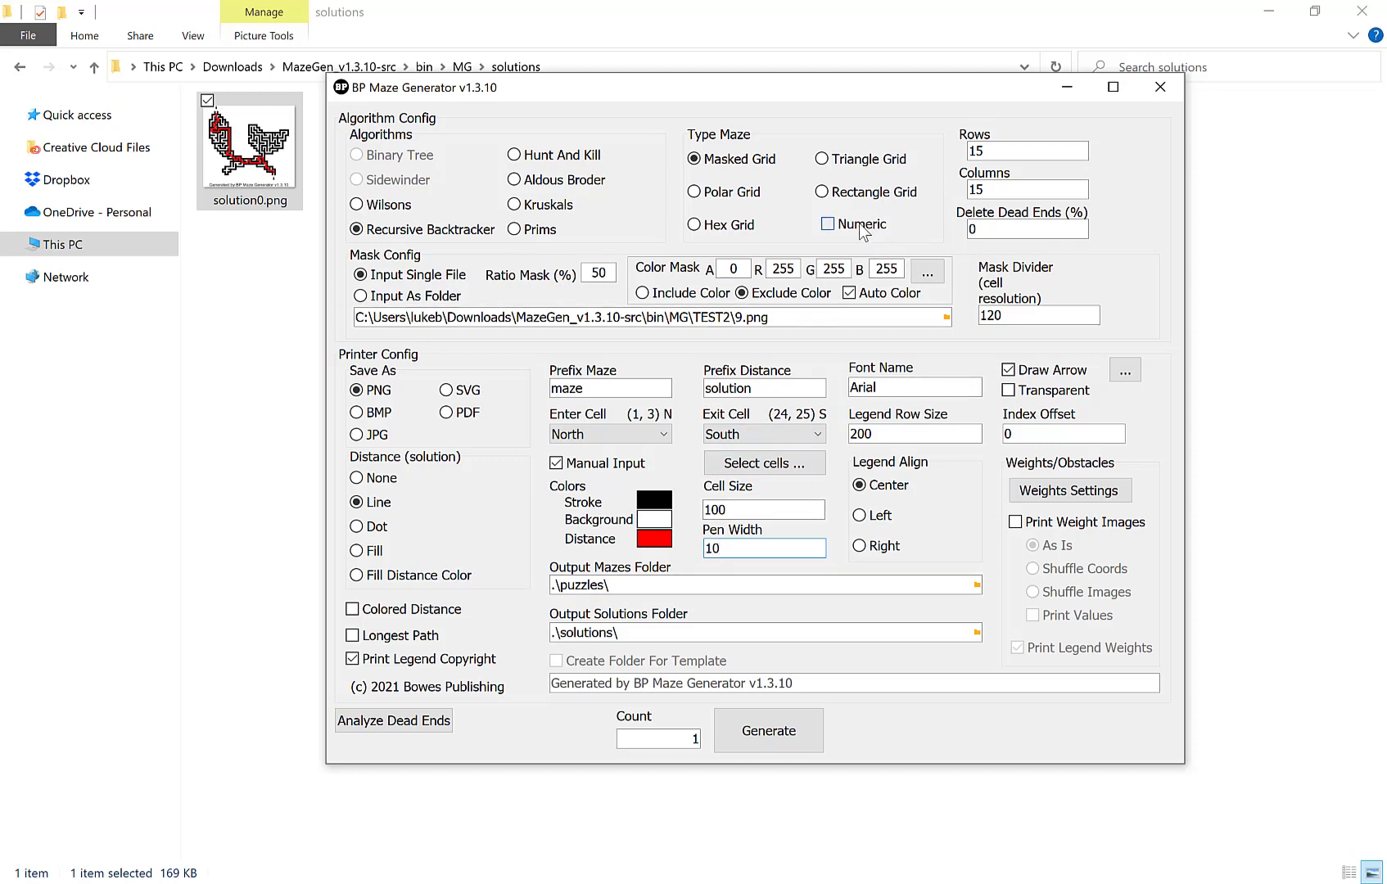
{"action": "left_click", "coordinate": [769, 736]}
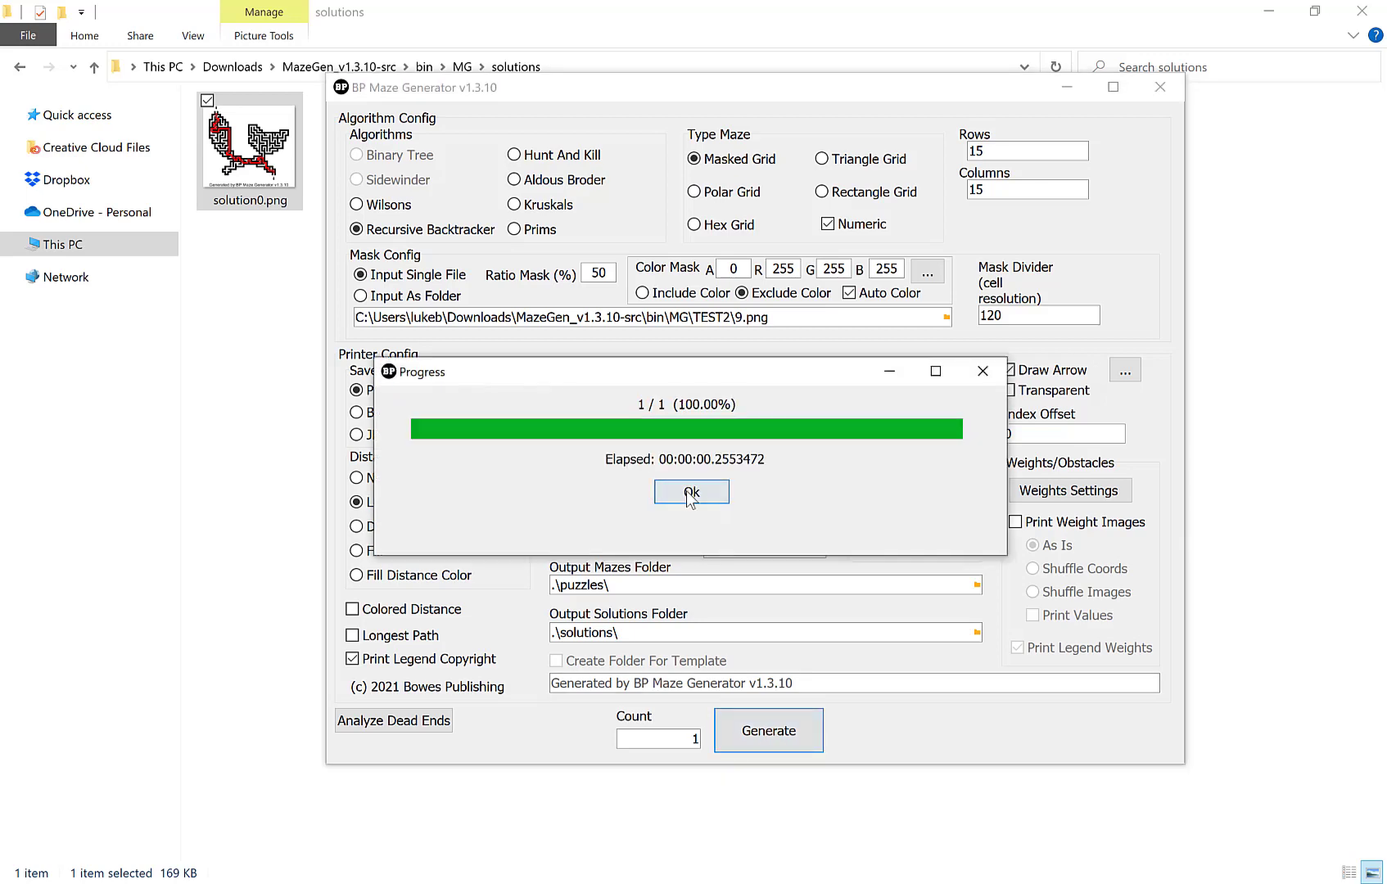
{"action": "left_click", "coordinate": [691, 493]}
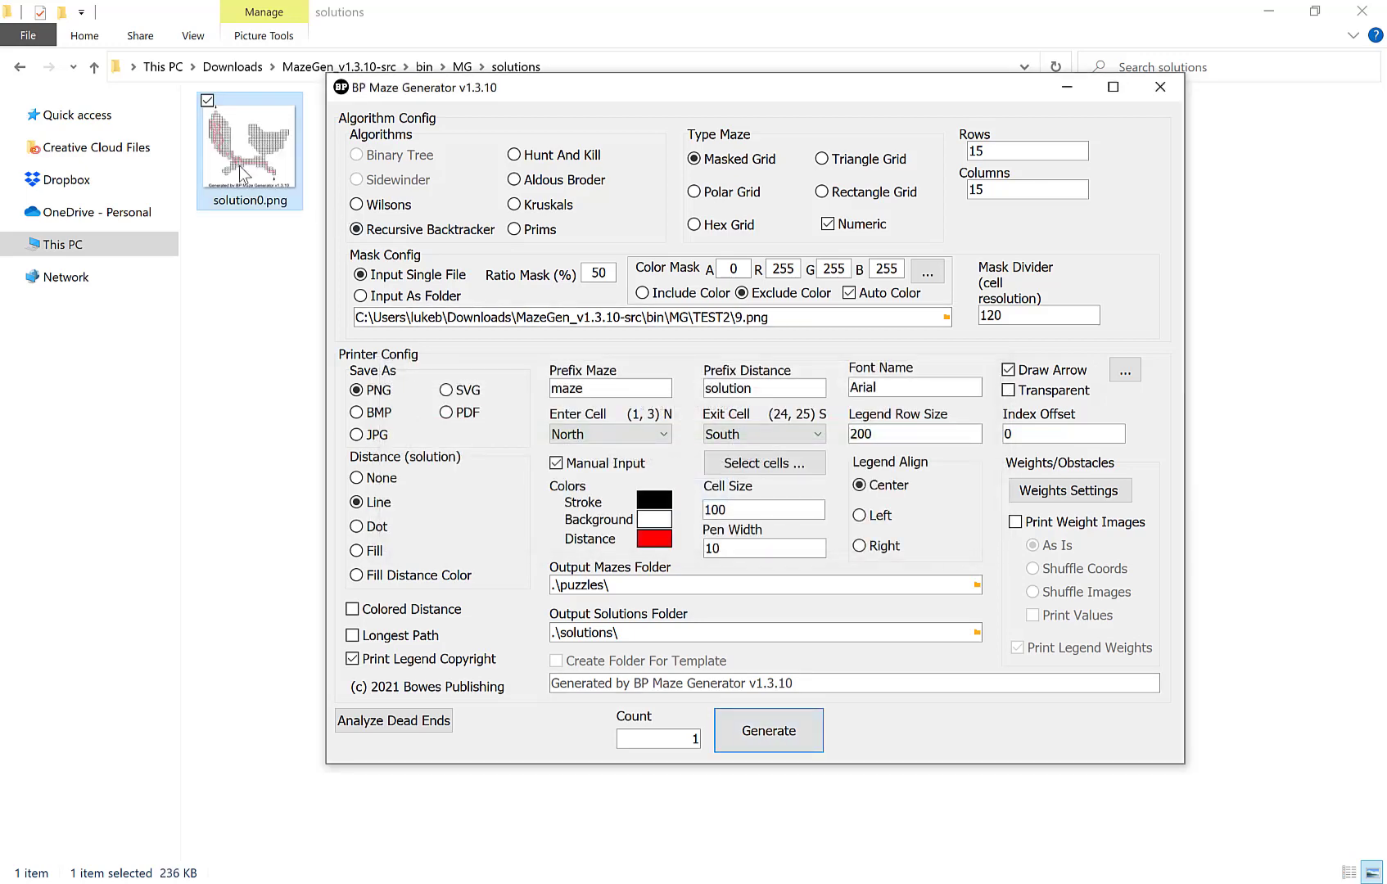
{"action": "left_click", "coordinate": [239, 166]}
{"action": "double_click", "coordinate": [258, 138]}
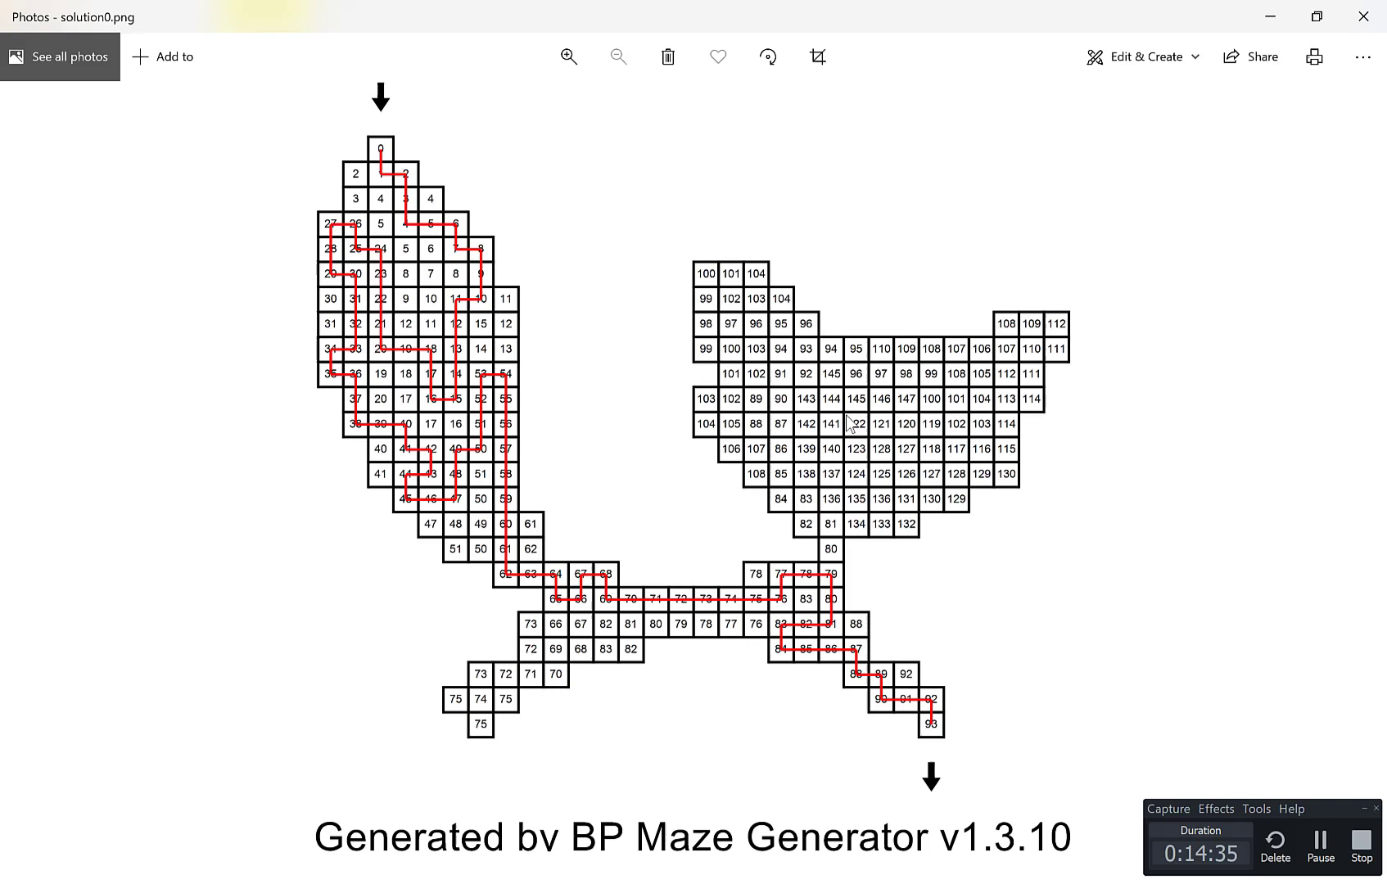
{"action": "left_click", "coordinate": [1362, 18]}
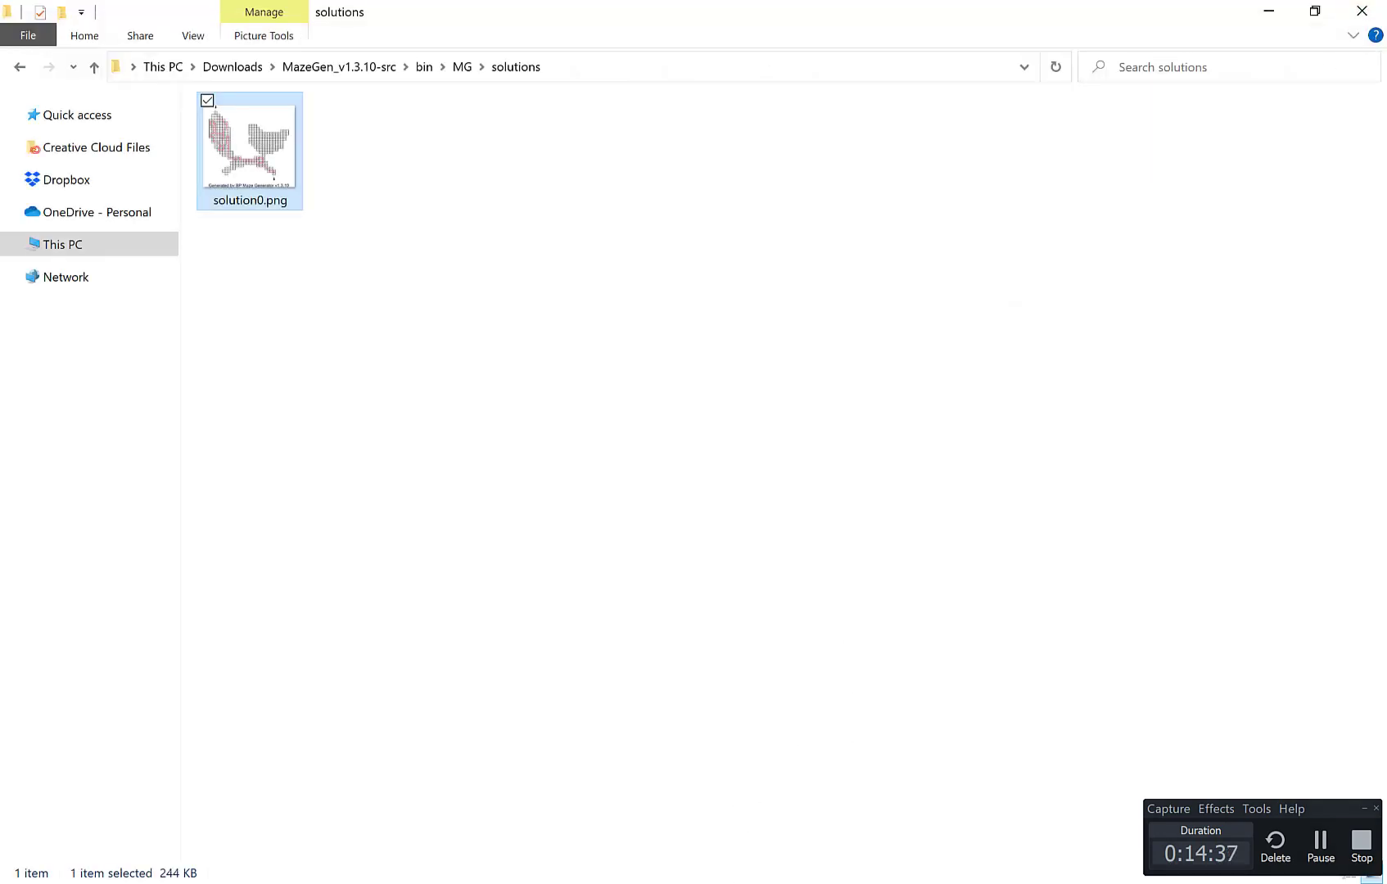
Step: Turn Numeric off and open the weights and obstacles editor
{"action": "key", "text": "alt+Tab"}
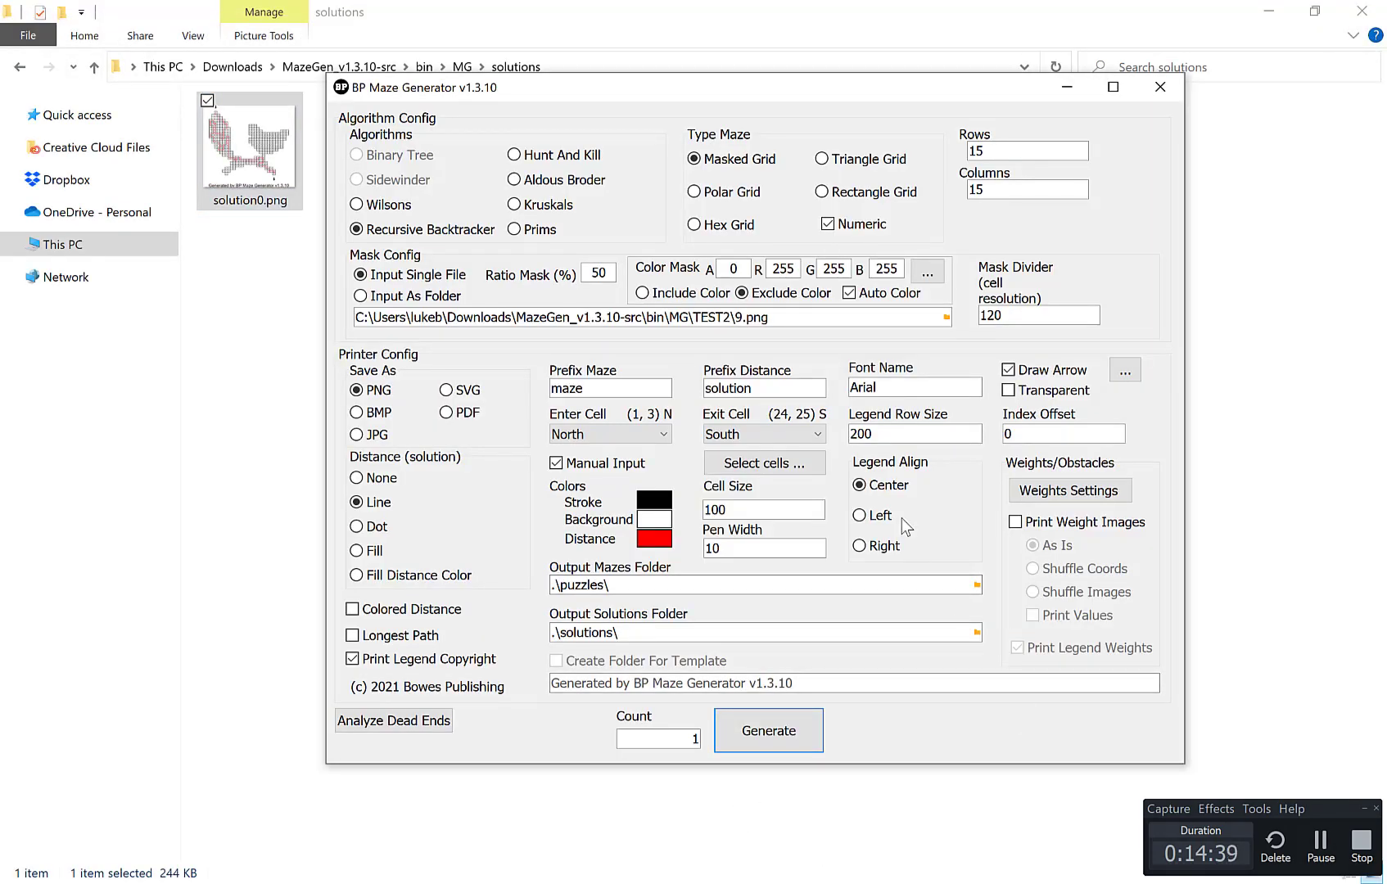
{"action": "left_click", "coordinate": [868, 231]}
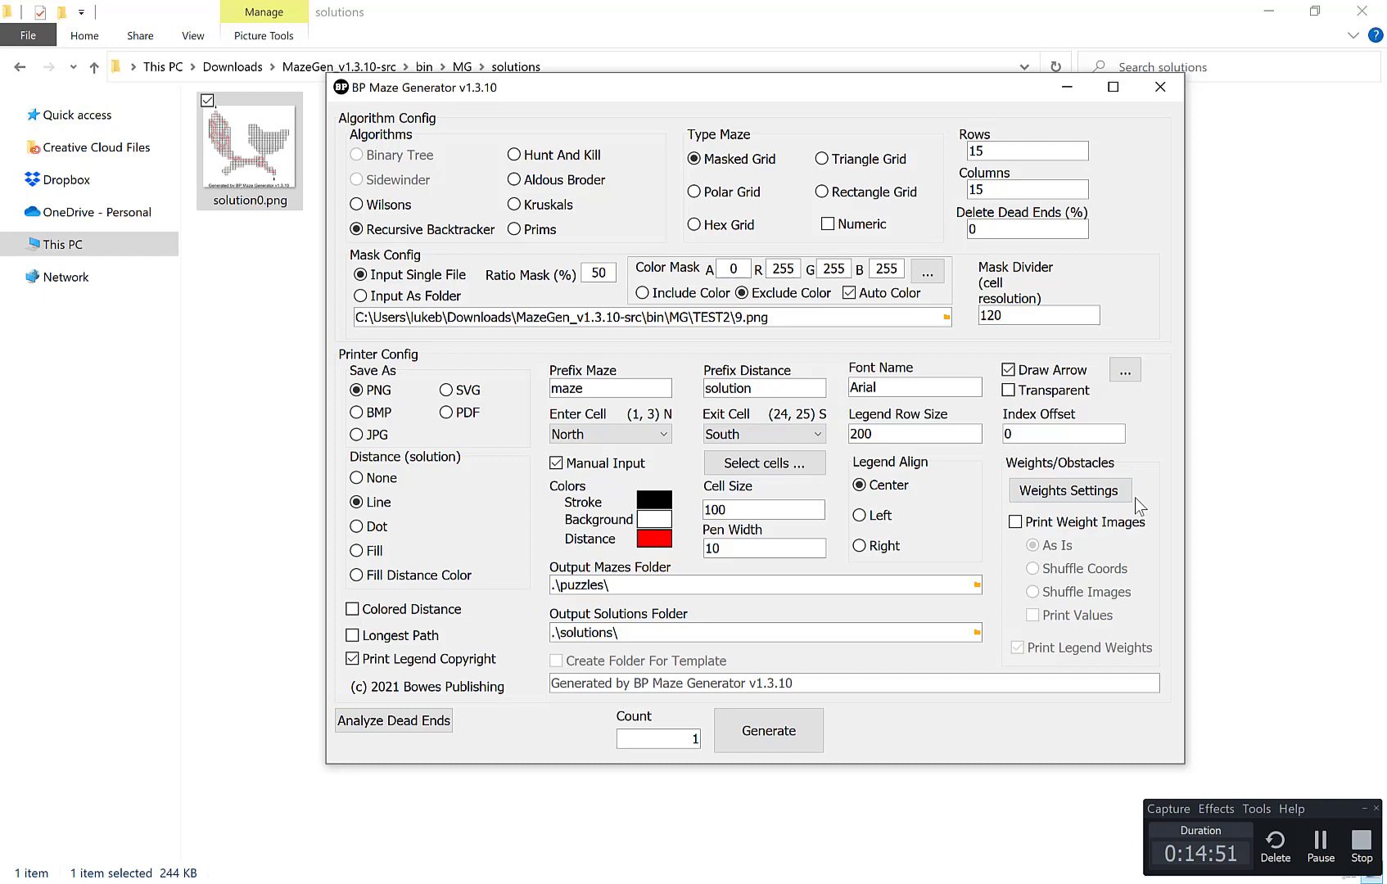
{"action": "left_click", "coordinate": [1055, 495]}
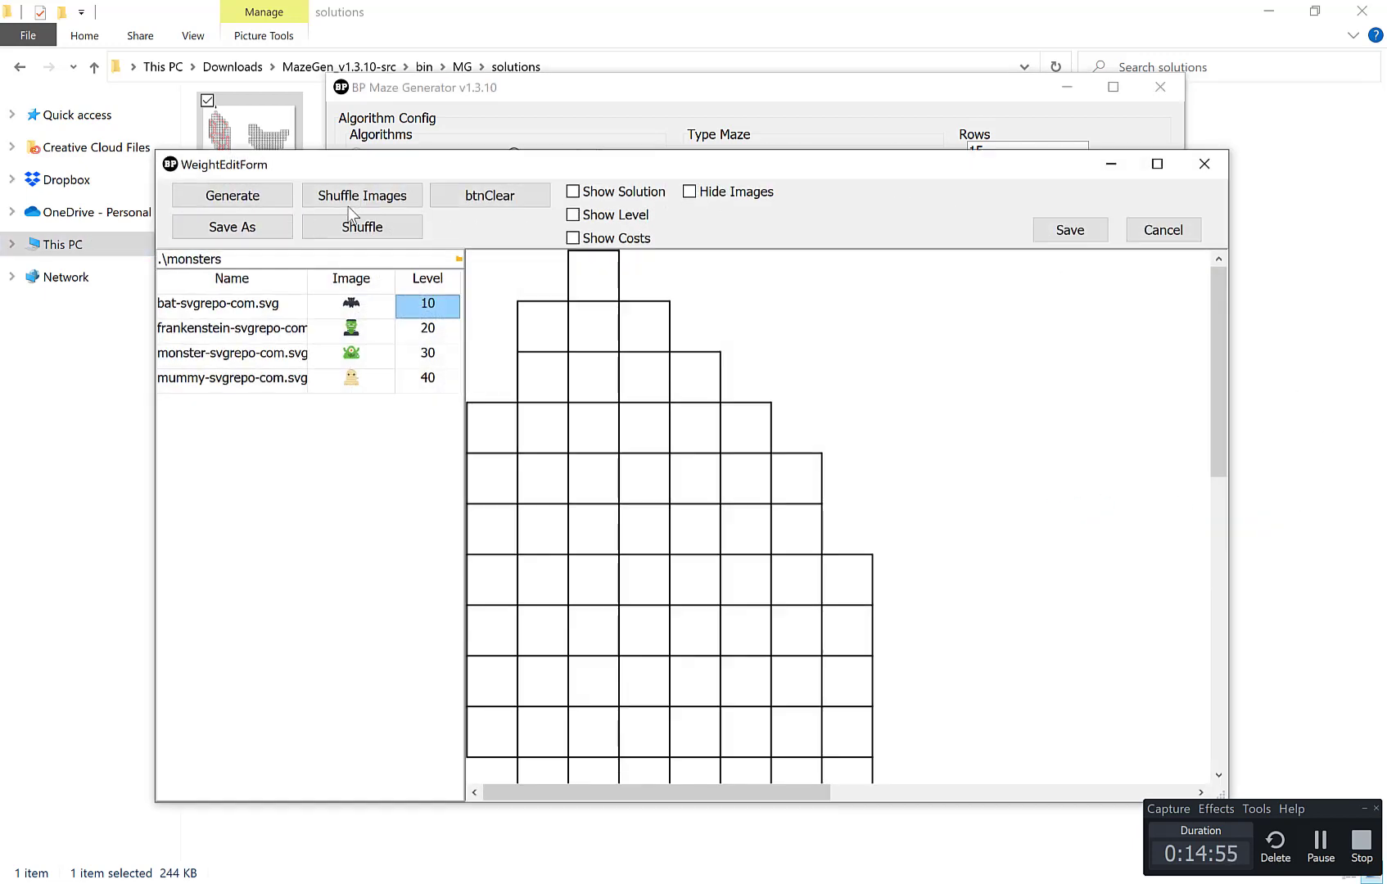
{"action": "left_click_drag", "start_coordinate": [378, 167], "coordinate": [411, 143]}
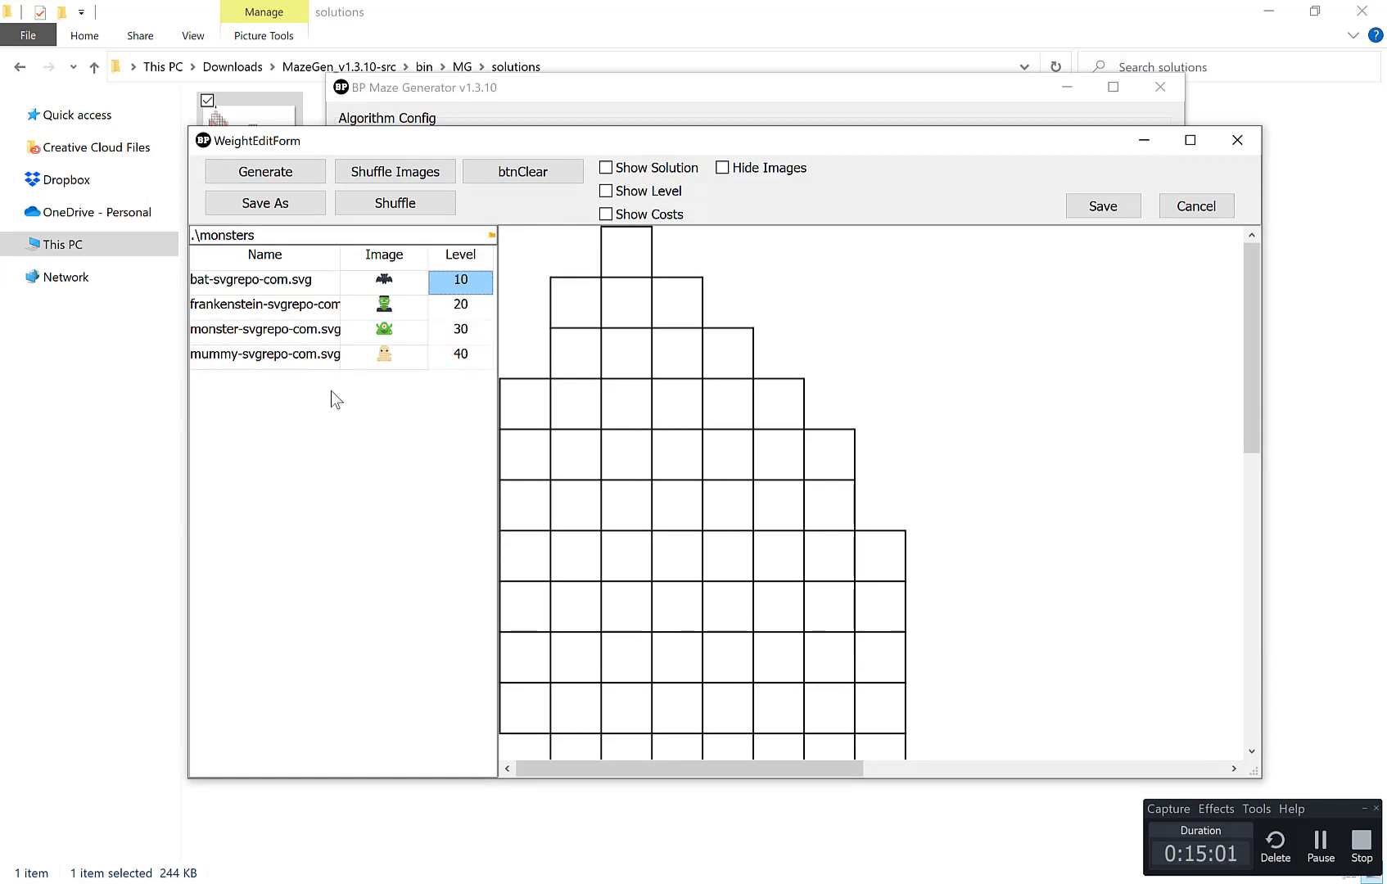
Step: Place two bats, a mummy and Frankenstein on the grid, then cancel the editor
{"action": "left_click", "coordinate": [465, 311]}
{"action": "left_click", "coordinate": [464, 285]}
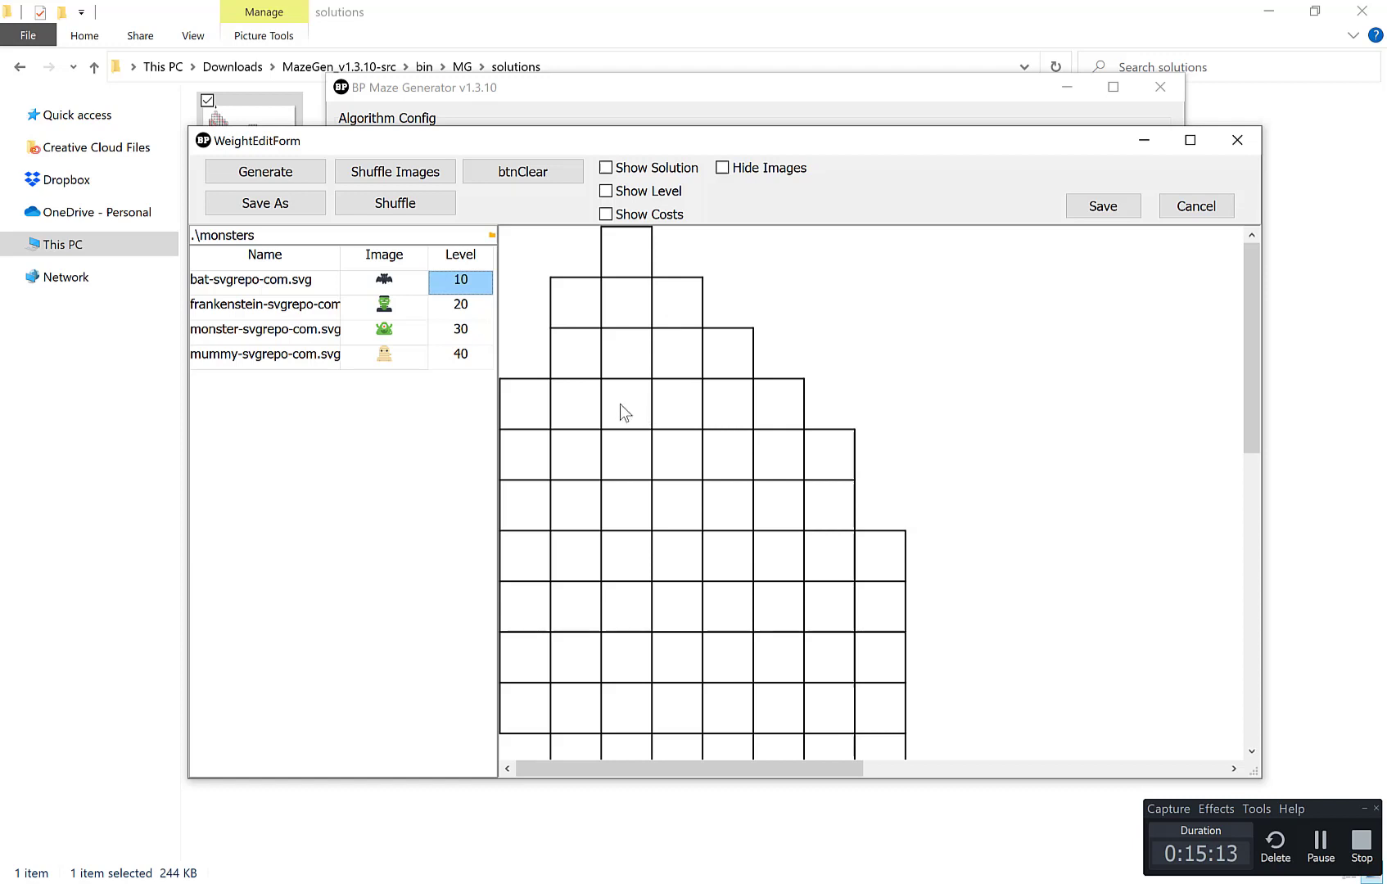
{"action": "left_click_drag", "start_coordinate": [465, 279], "coordinate": [631, 401]}
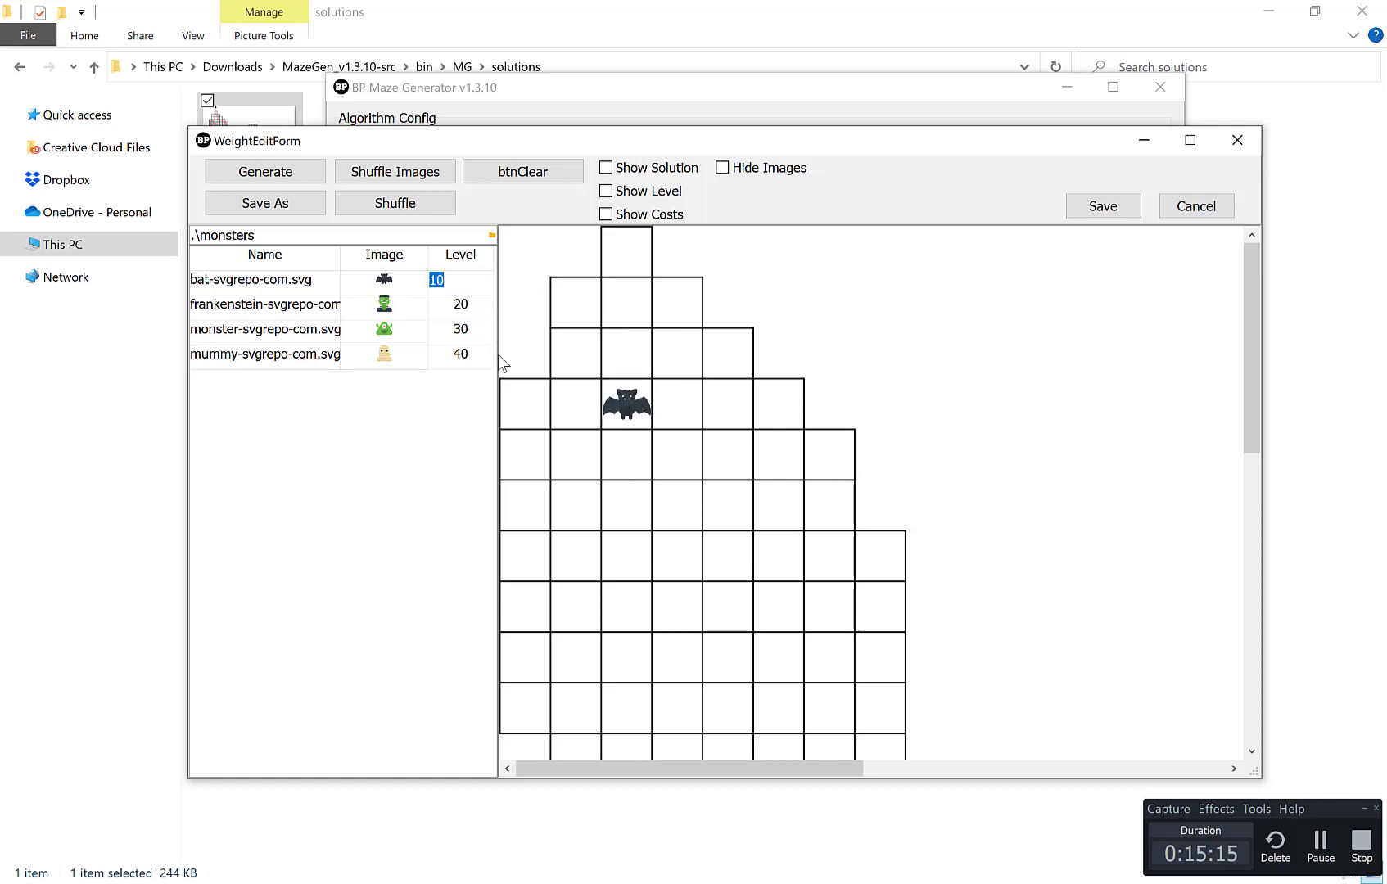
{"action": "left_click_drag", "start_coordinate": [393, 311], "coordinate": [573, 573]}
{"action": "left_click_drag", "start_coordinate": [460, 355], "coordinate": [778, 606]}
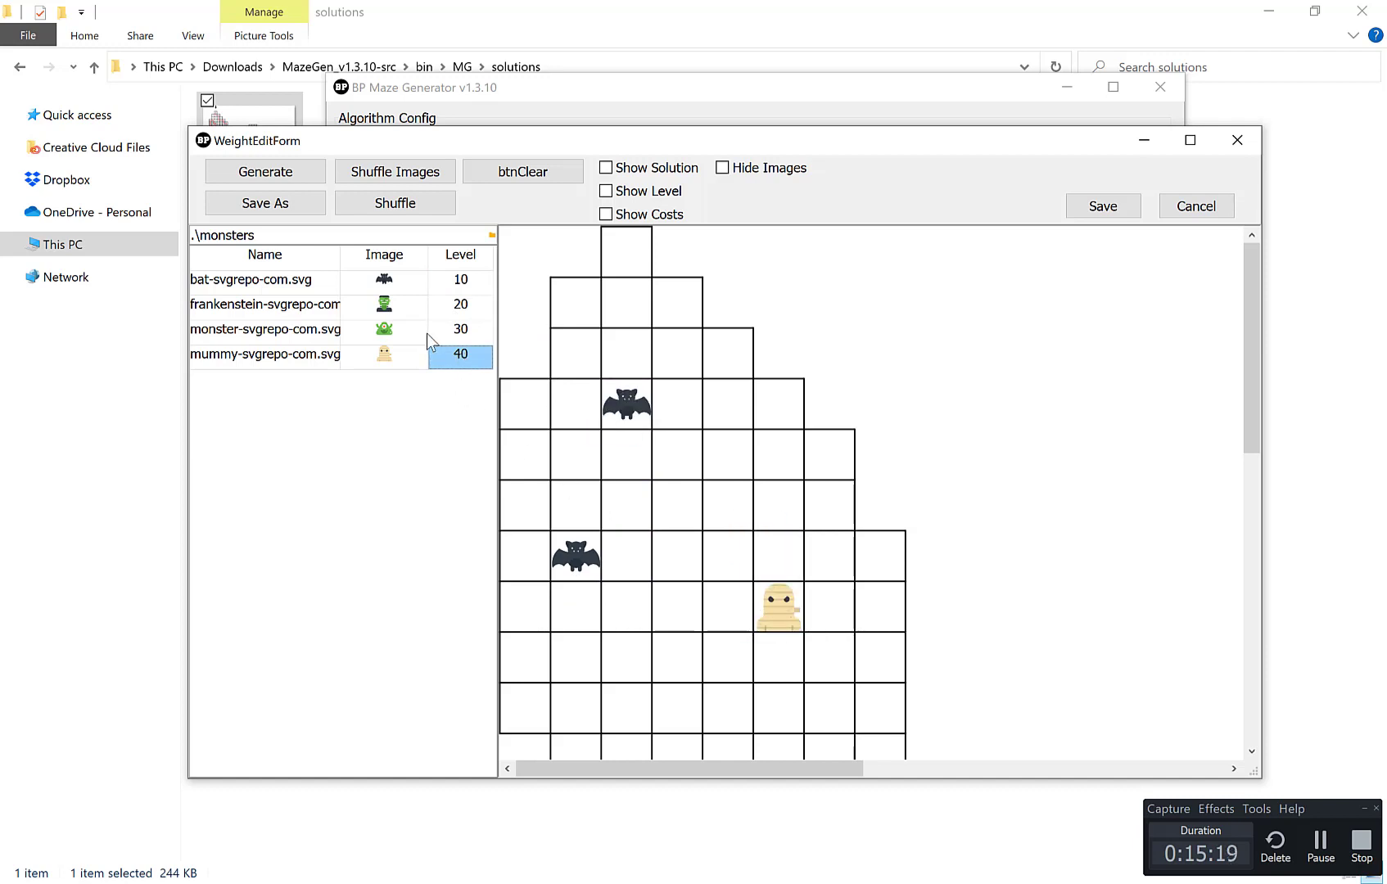
{"action": "left_click_drag", "start_coordinate": [467, 308], "coordinate": [623, 706]}
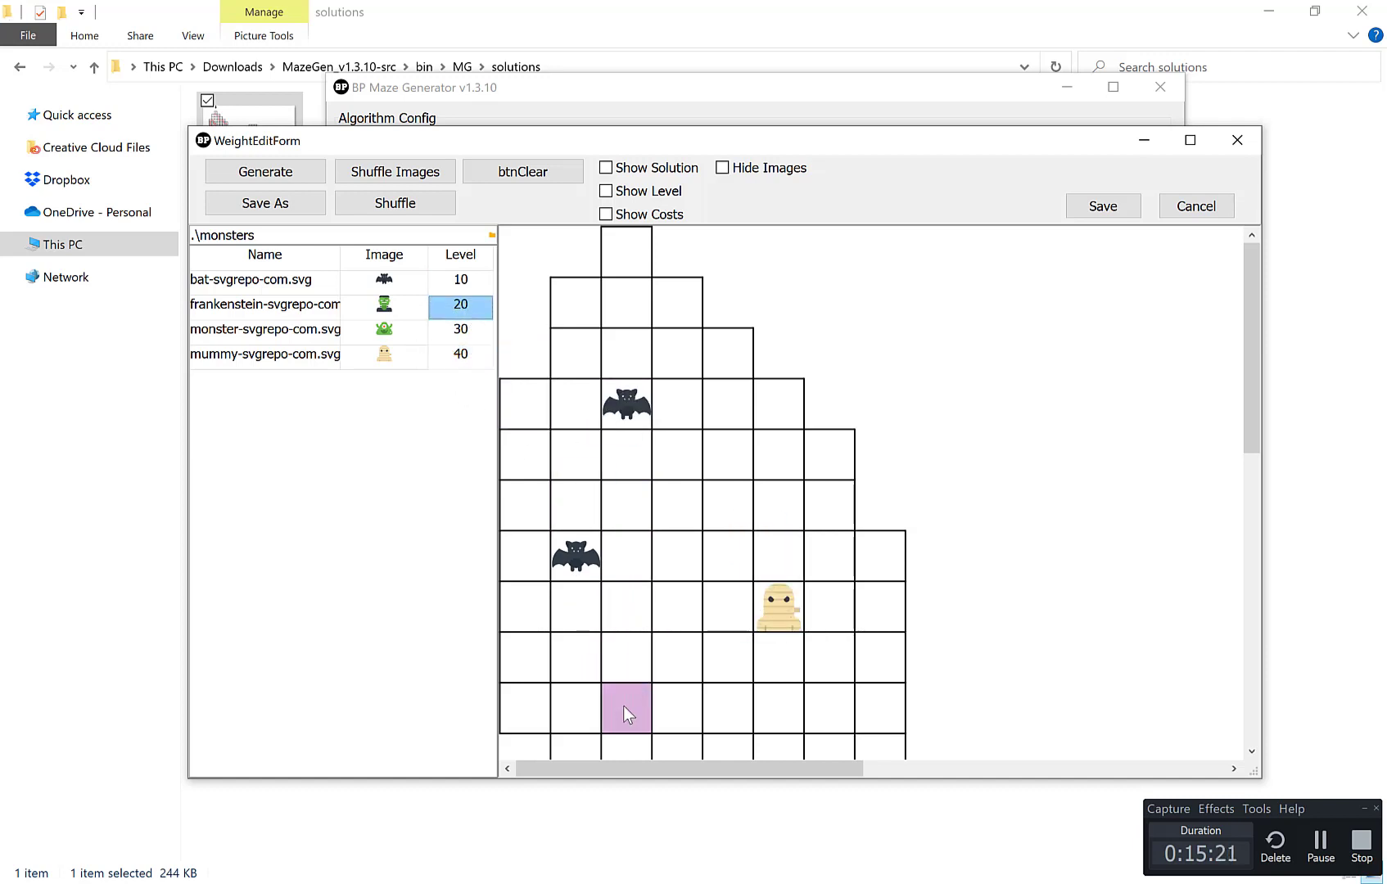
{"action": "left_click", "coordinate": [465, 284]}
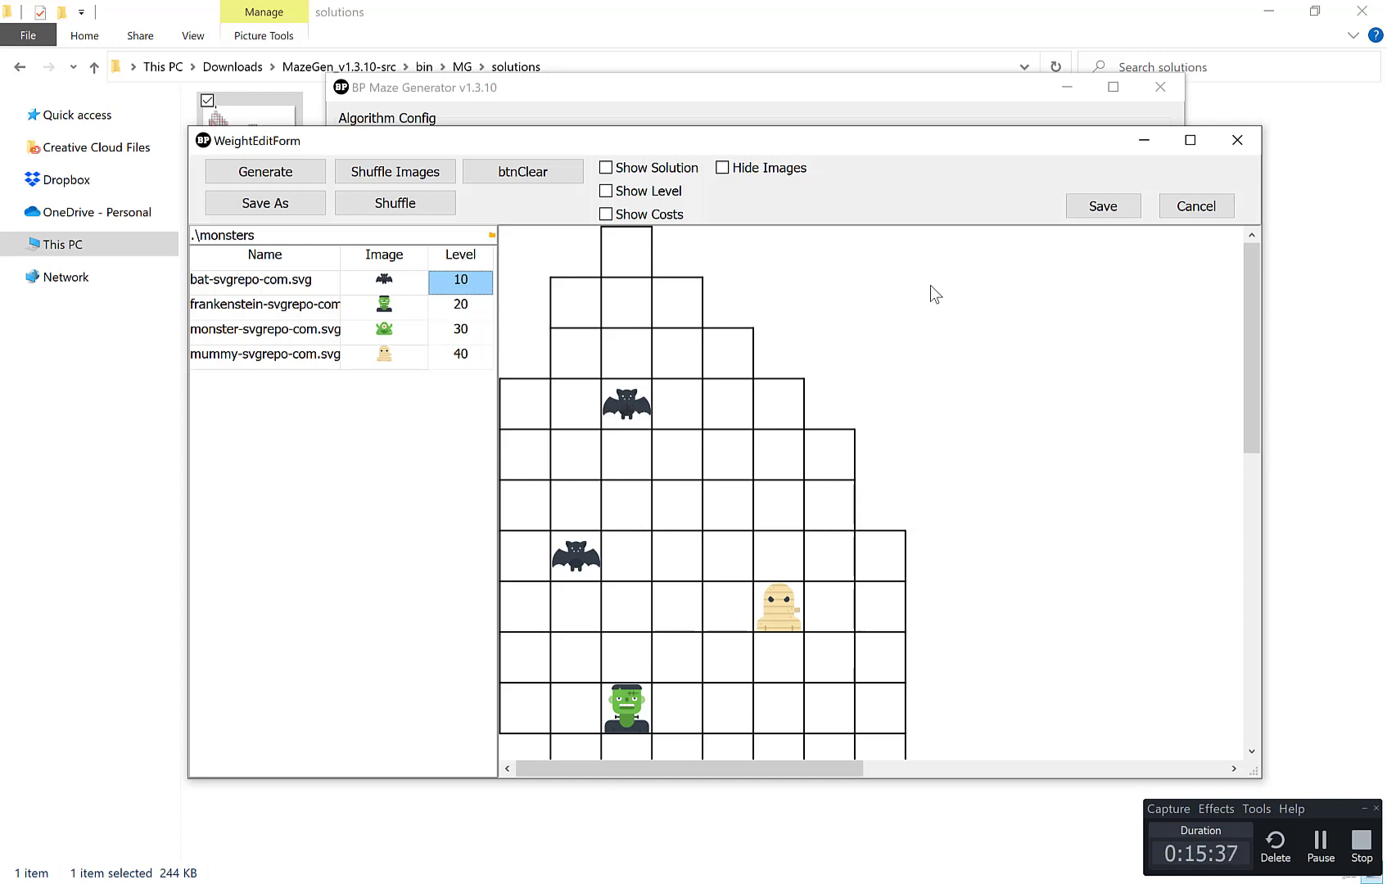
{"action": "mouse_move", "coordinate": [1255, 277]}
{"action": "left_mouse_down"}
{"action": "mouse_move", "coordinate": [1249, 365]}
{"action": "mouse_move", "coordinate": [1249, 272]}
{"action": "mouse_move", "coordinate": [1266, 413]}
{"action": "mouse_move", "coordinate": [1250, 414]}
{"action": "mouse_move", "coordinate": [1252, 508]}
{"action": "mouse_move", "coordinate": [1261, 255]}
{"action": "left_mouse_up"}
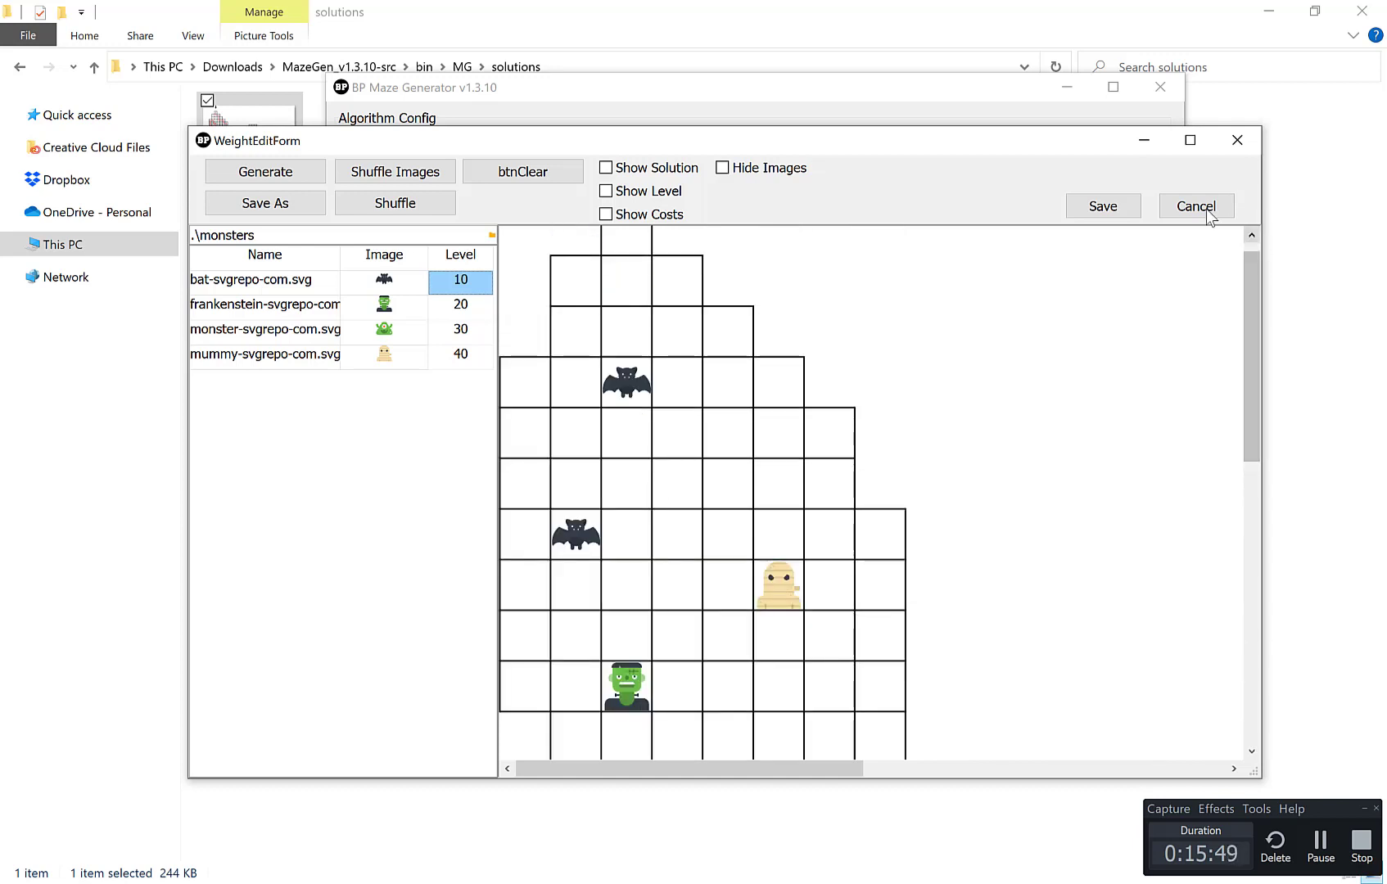
{"action": "left_click", "coordinate": [1196, 205]}
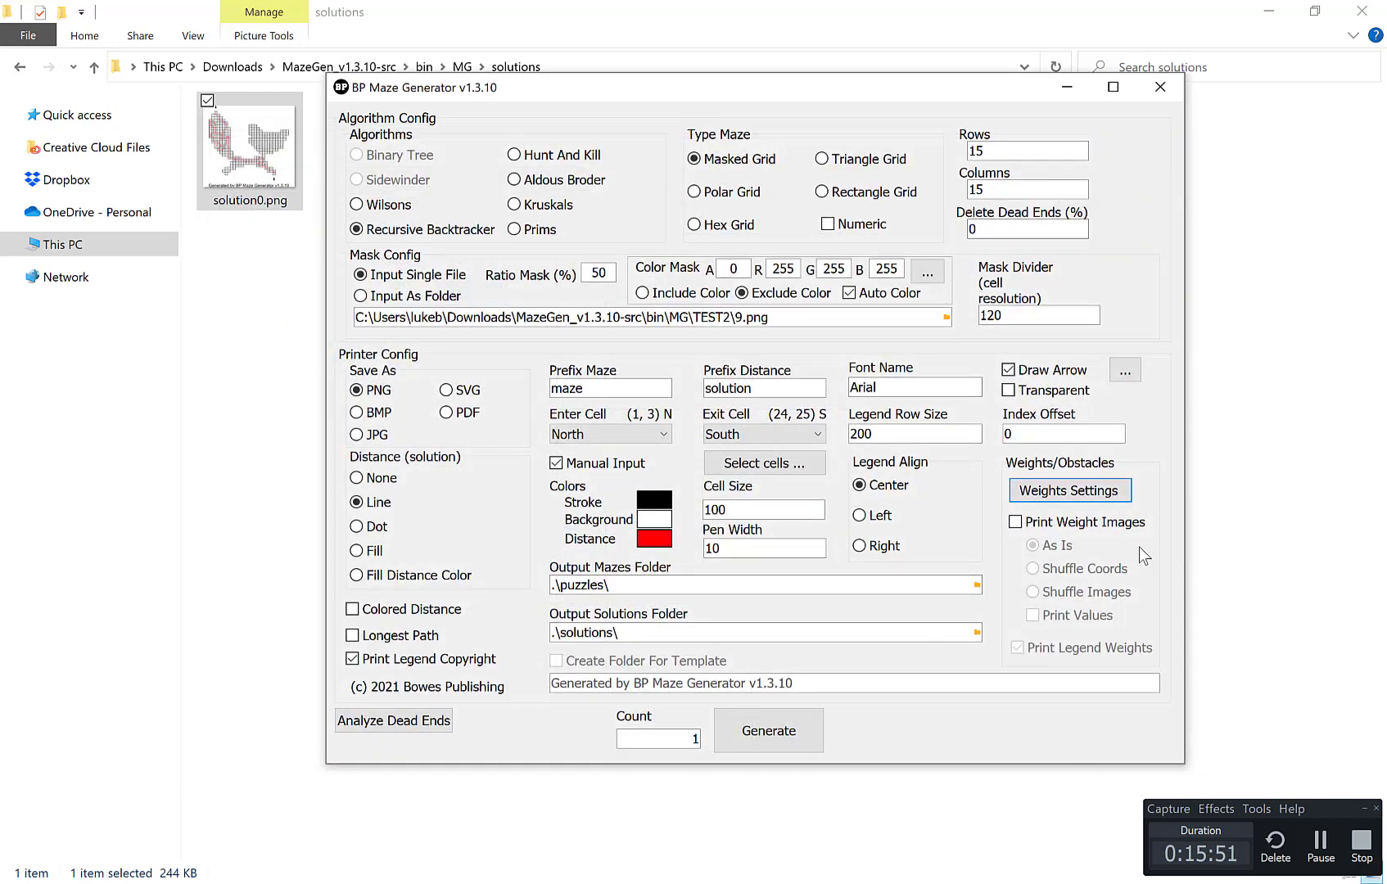
Step: Leave weight images off, uncheck Print Legend Copyright, and set Count to 50
{"action": "left_click", "coordinate": [1030, 522]}
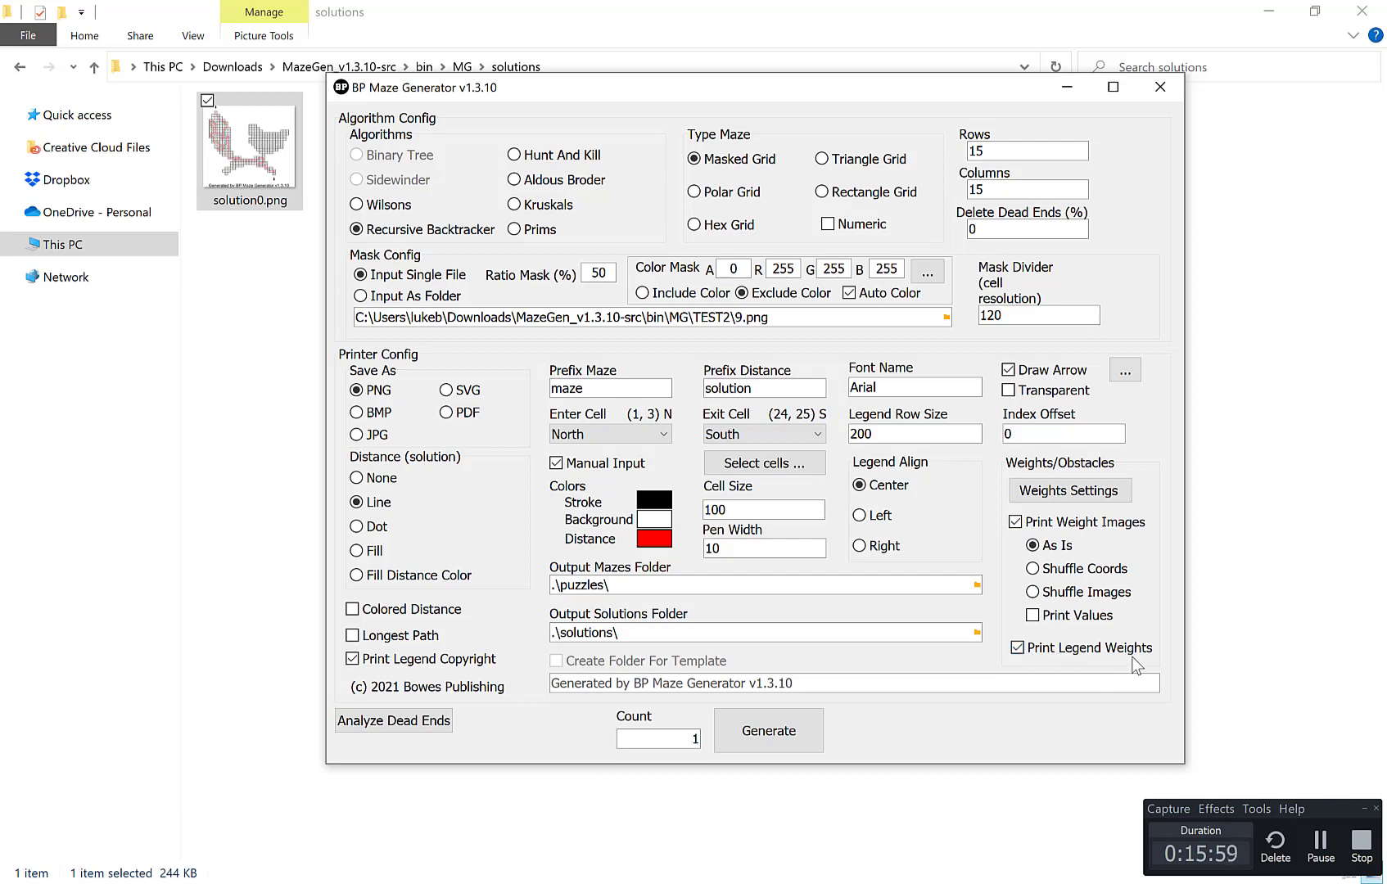
{"action": "left_click", "coordinate": [1085, 525]}
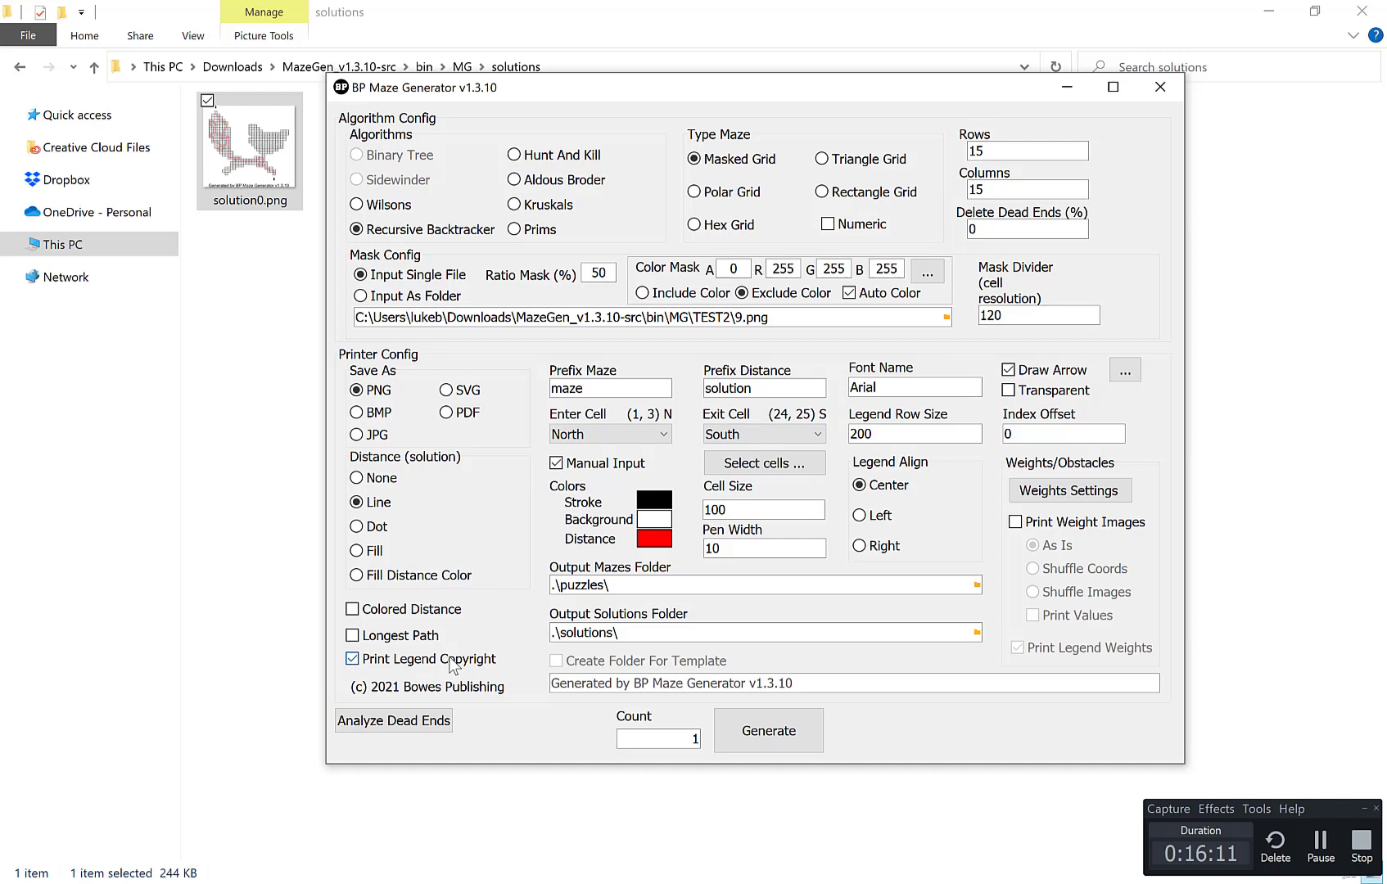
{"action": "left_click", "coordinate": [433, 660]}
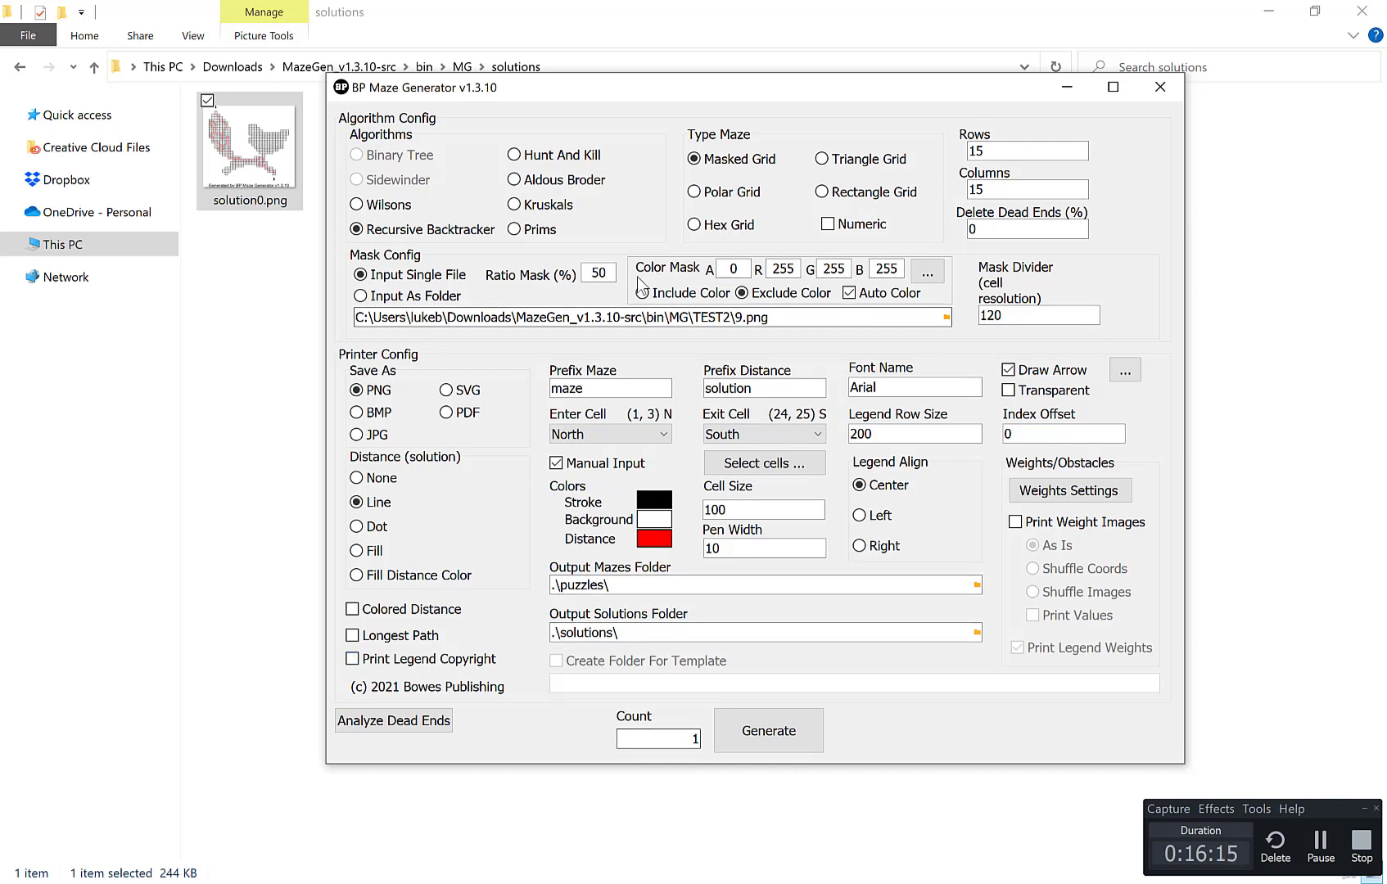
{"action": "left_click_drag", "start_coordinate": [655, 738], "coordinate": [706, 745]}
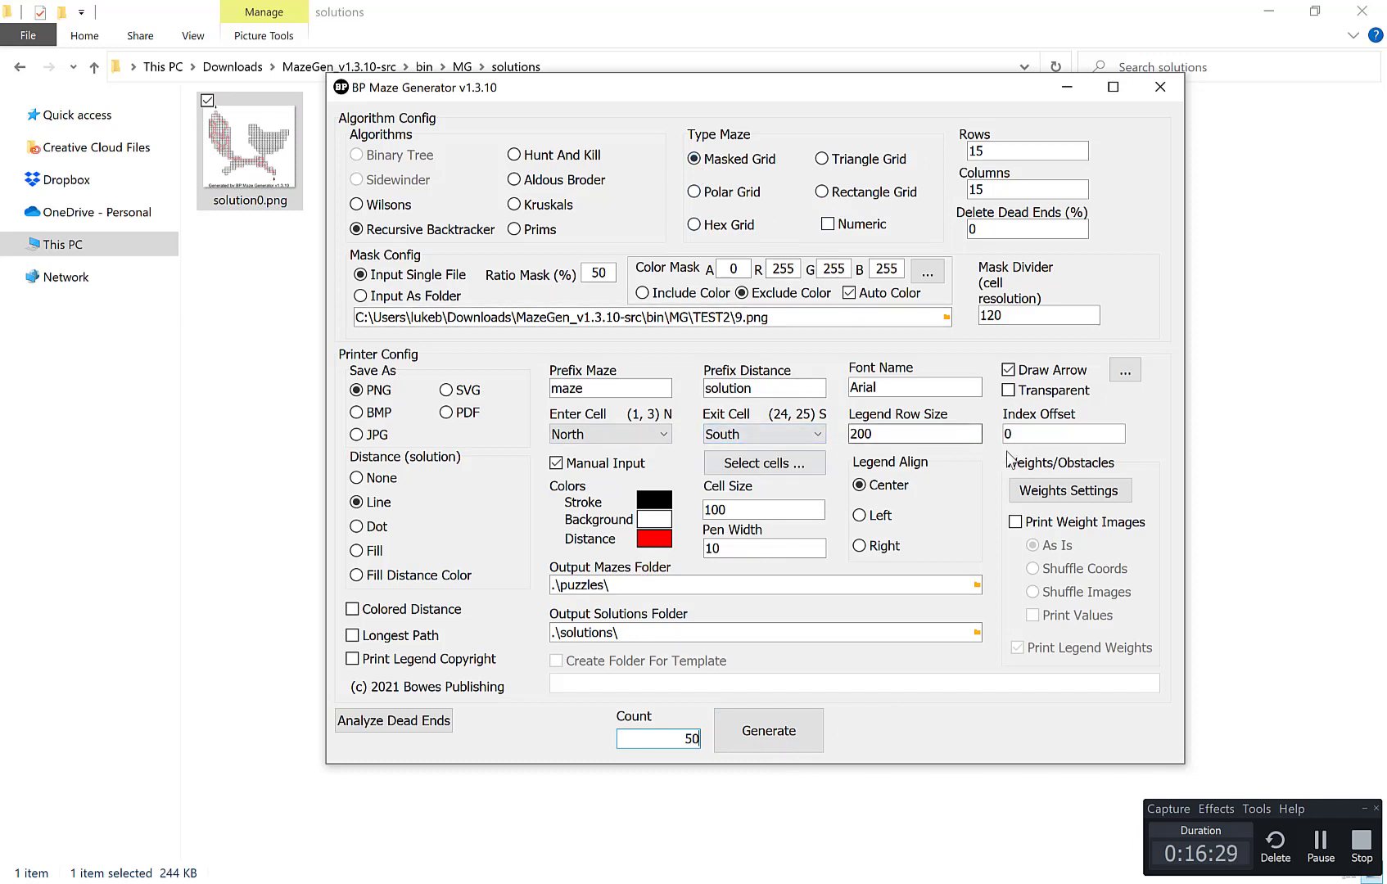
Step: Generate the 50 fox mazes and confirm solution0 to solution49 in the solutions folder
{"action": "left_click", "coordinate": [798, 729]}
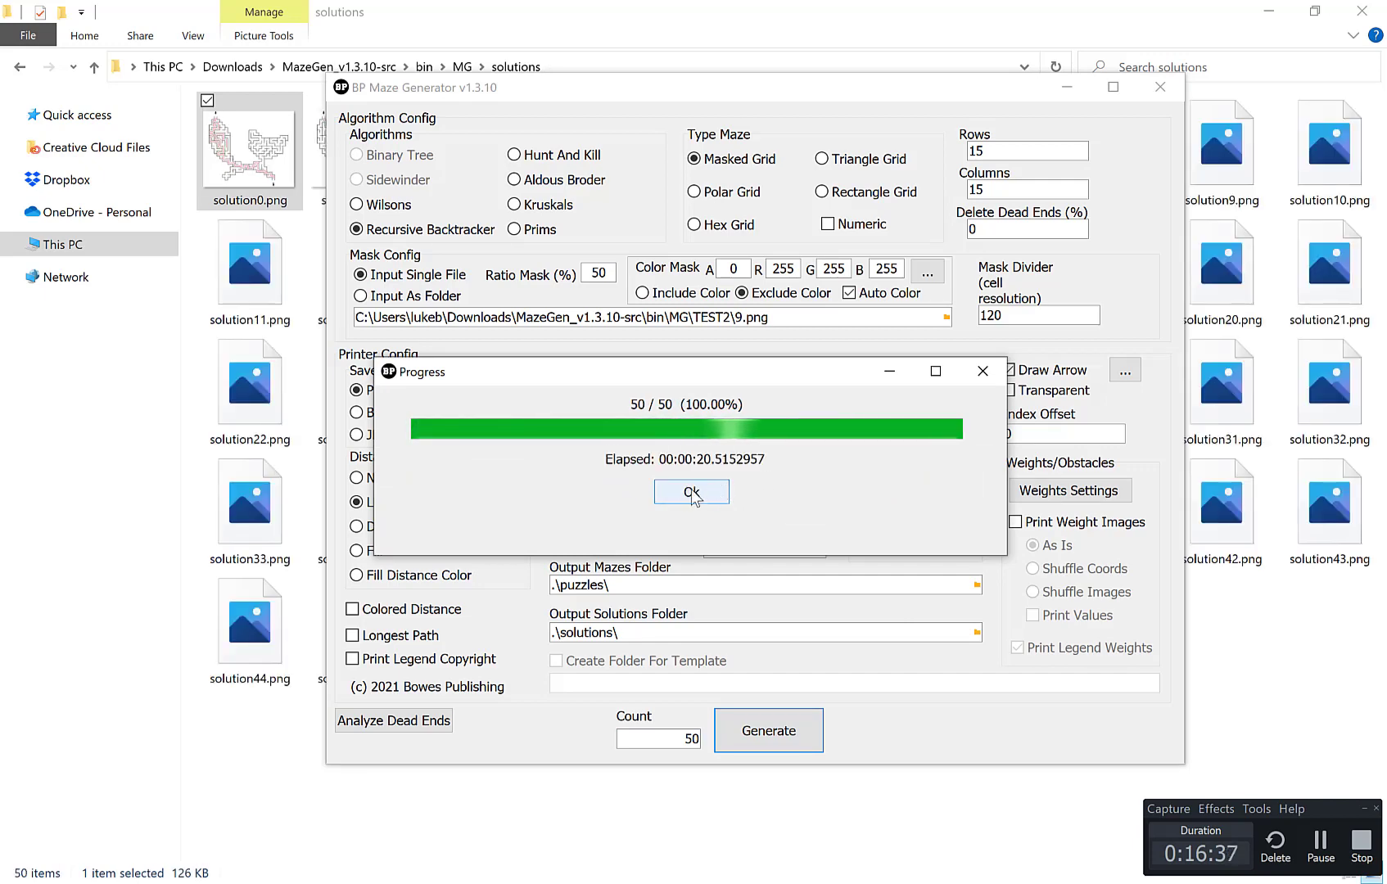
{"action": "left_click", "coordinate": [695, 491]}
{"action": "left_click", "coordinate": [799, 9]}
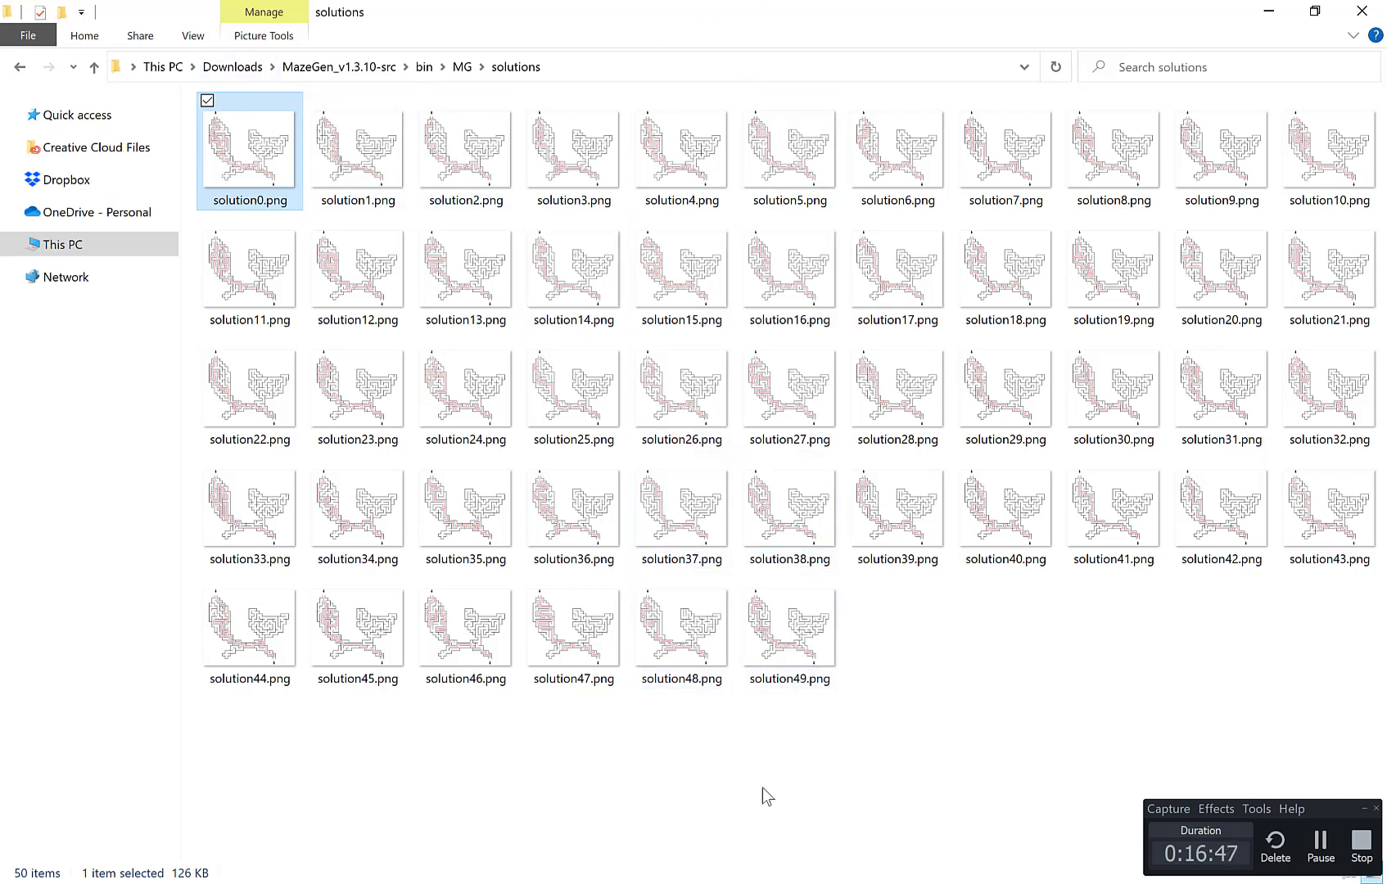
{"action": "key", "text": "alt+Tab"}
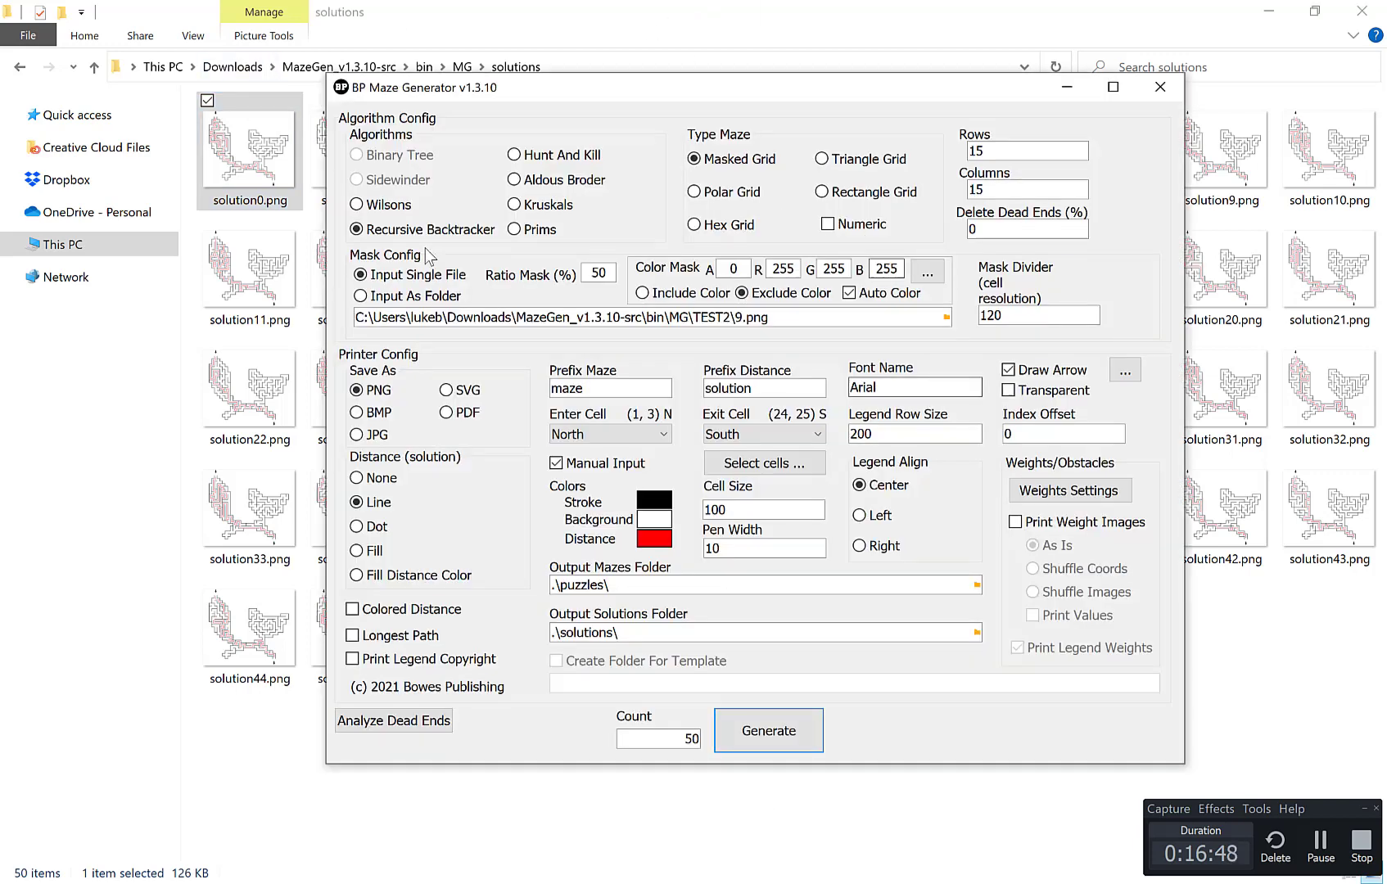
Step: Switch the mask input to folder mode and select TEST2, removing 9.png from the path
{"action": "left_click", "coordinate": [399, 298]}
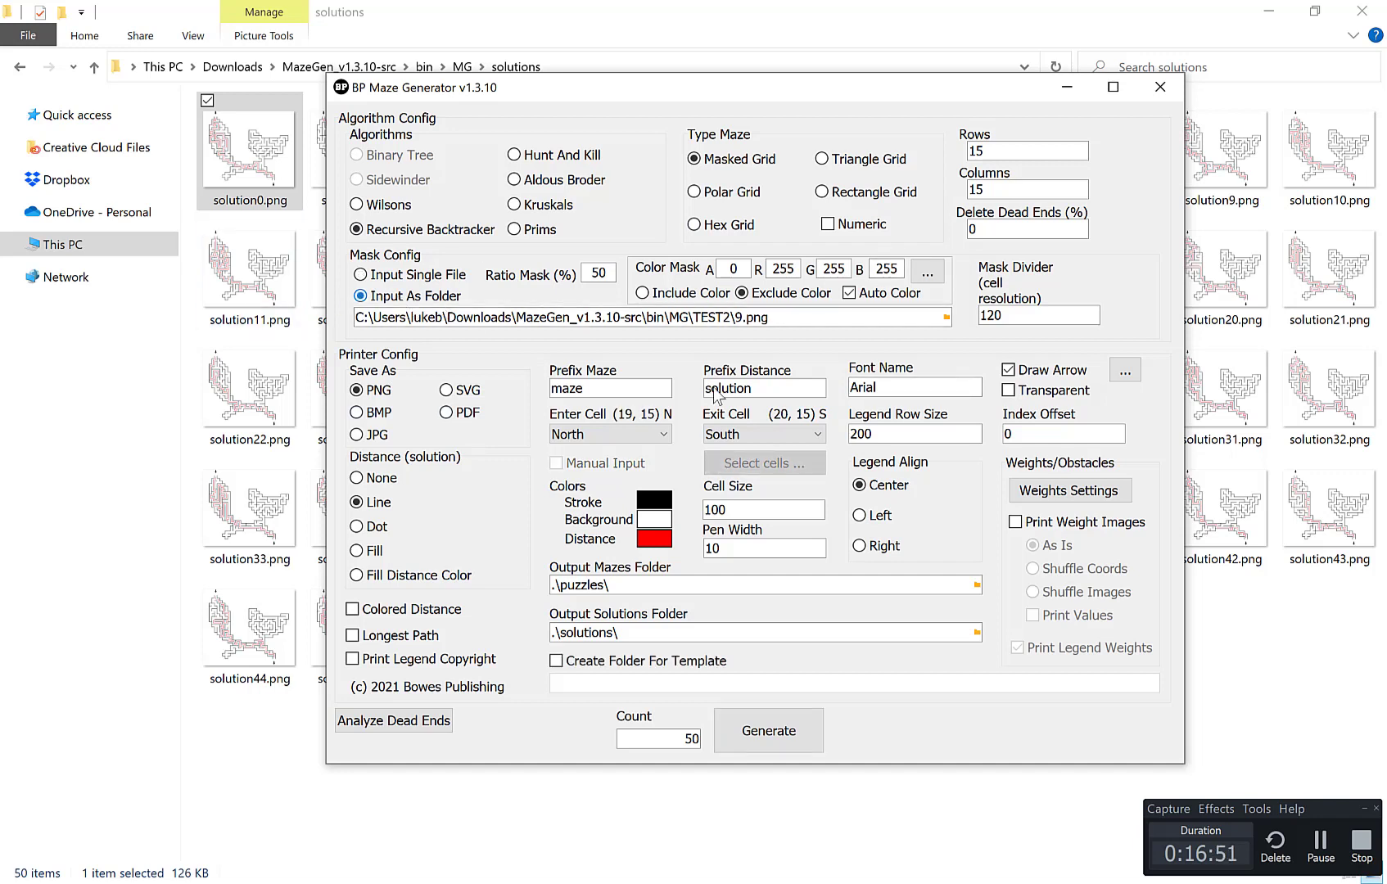
{"action": "left_click", "coordinate": [946, 317]}
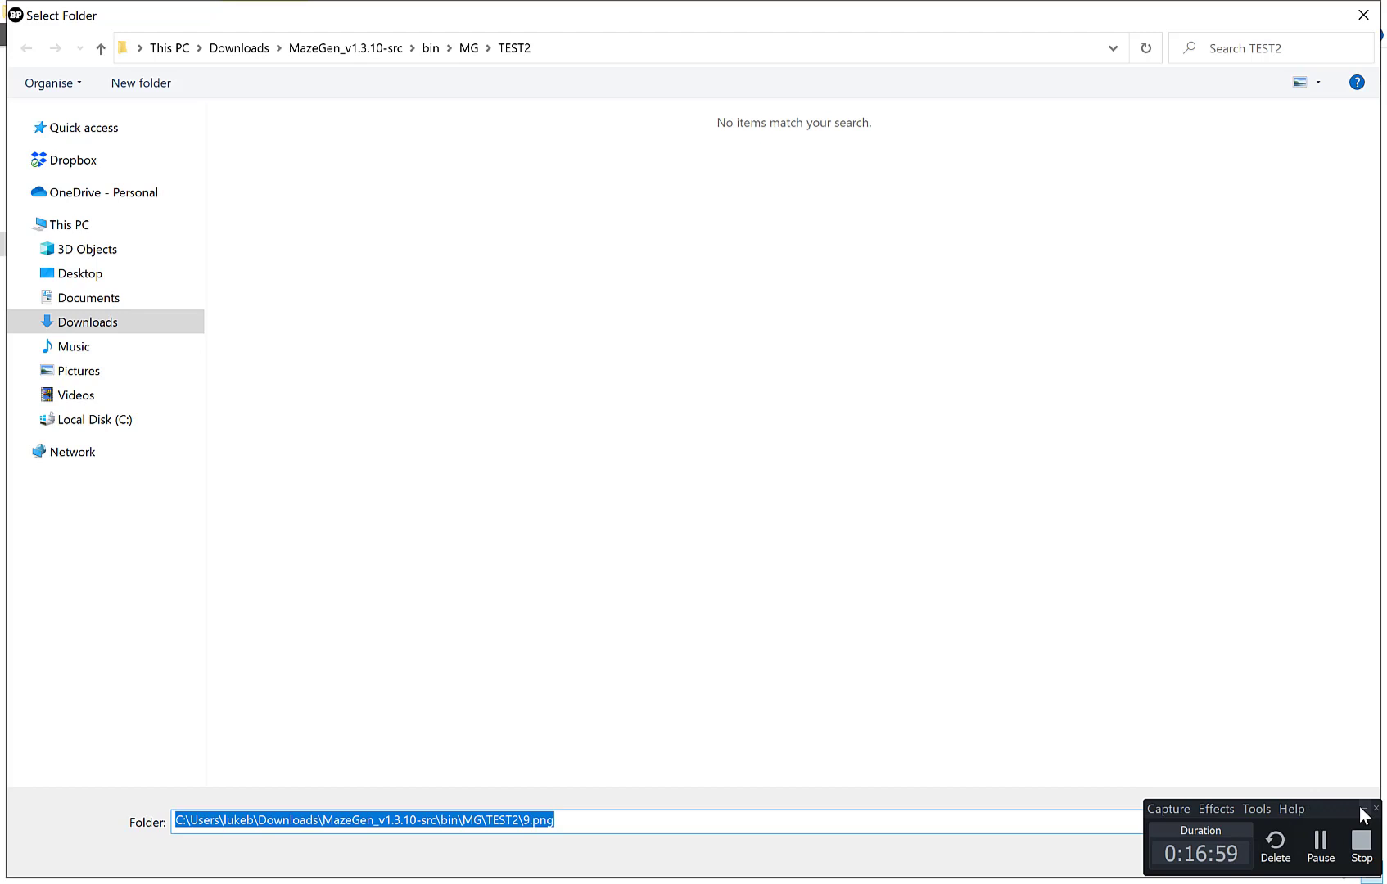
{"action": "left_click", "coordinate": [1222, 854]}
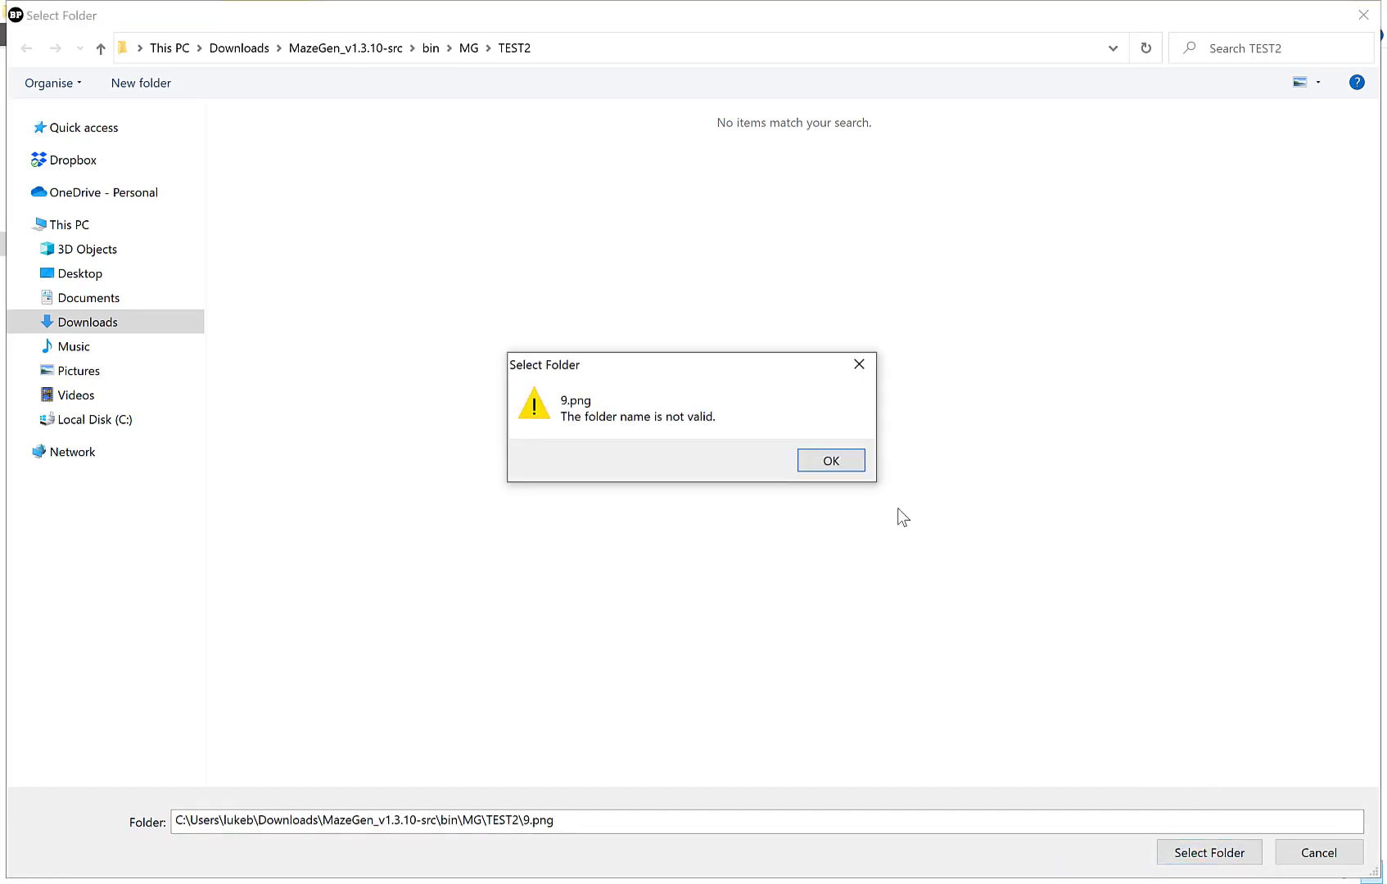
{"action": "left_click", "coordinate": [829, 460]}
{"action": "left_click", "coordinate": [605, 823]}
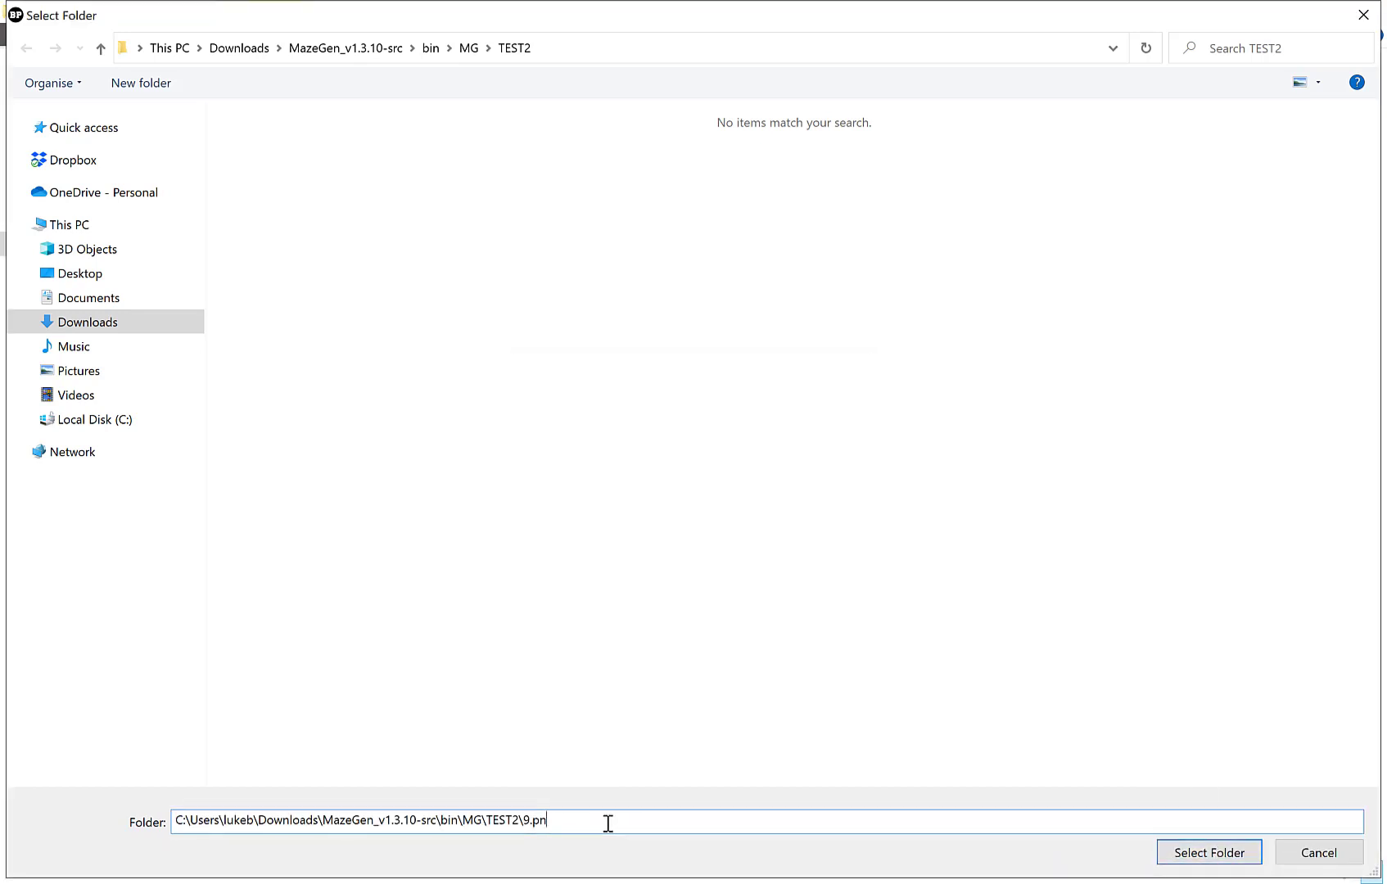
{"action": "key", "text": "BackSpace"}
{"action": "key", "text": "BackSpace"}
{"action": "key", "text": "BackSpace"}
{"action": "key", "text": "BackSpace"}
{"action": "left_click", "coordinate": [1199, 860]}
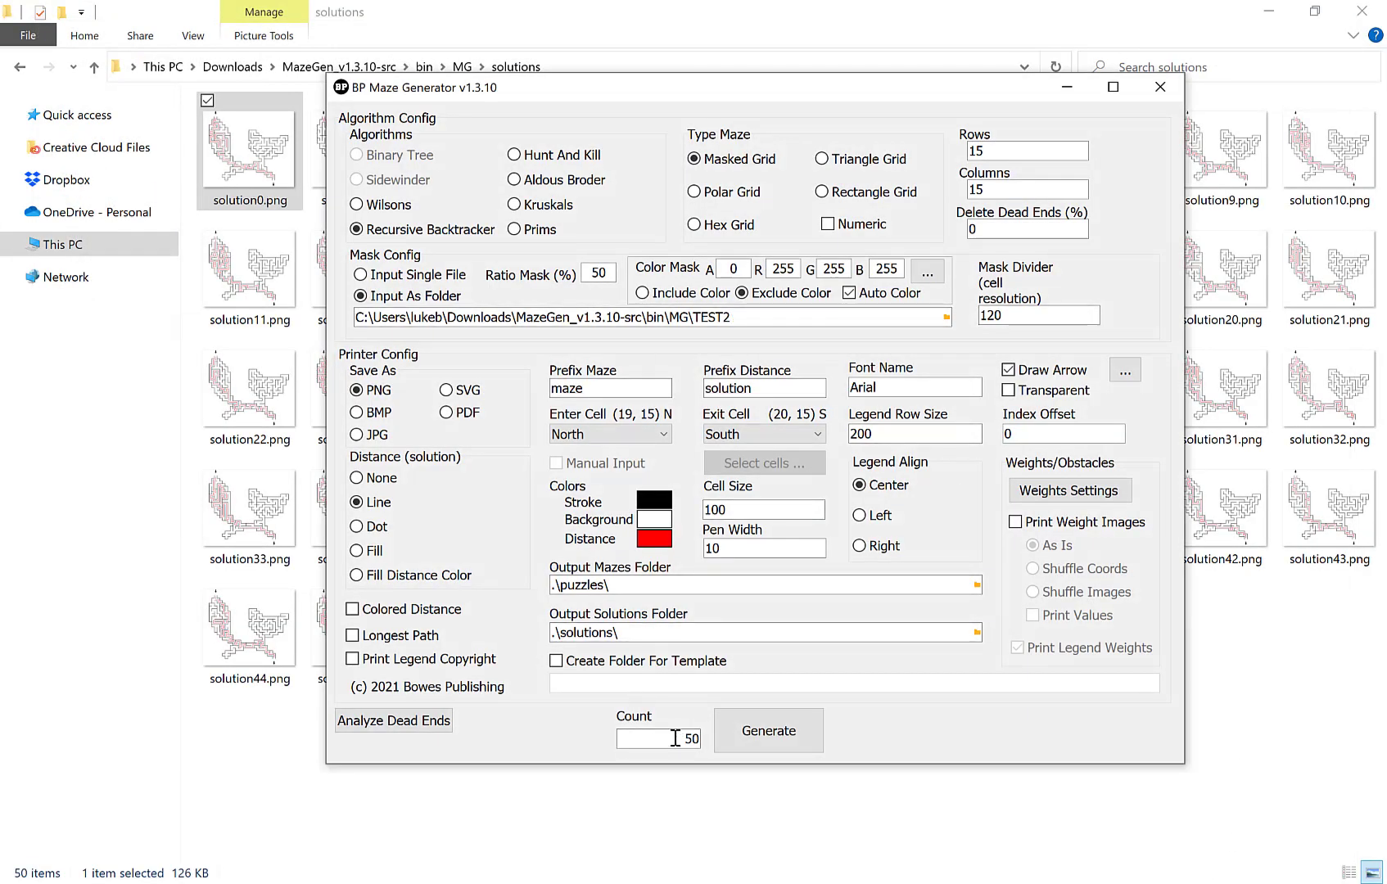
Step: Set Count to 10 and generate mazes for every TEST2 mask, 80 in total
{"action": "left_click_drag", "start_coordinate": [678, 738], "coordinate": [711, 742]}
{"action": "type", "text": "10"}
{"action": "left_click", "coordinate": [778, 737]}
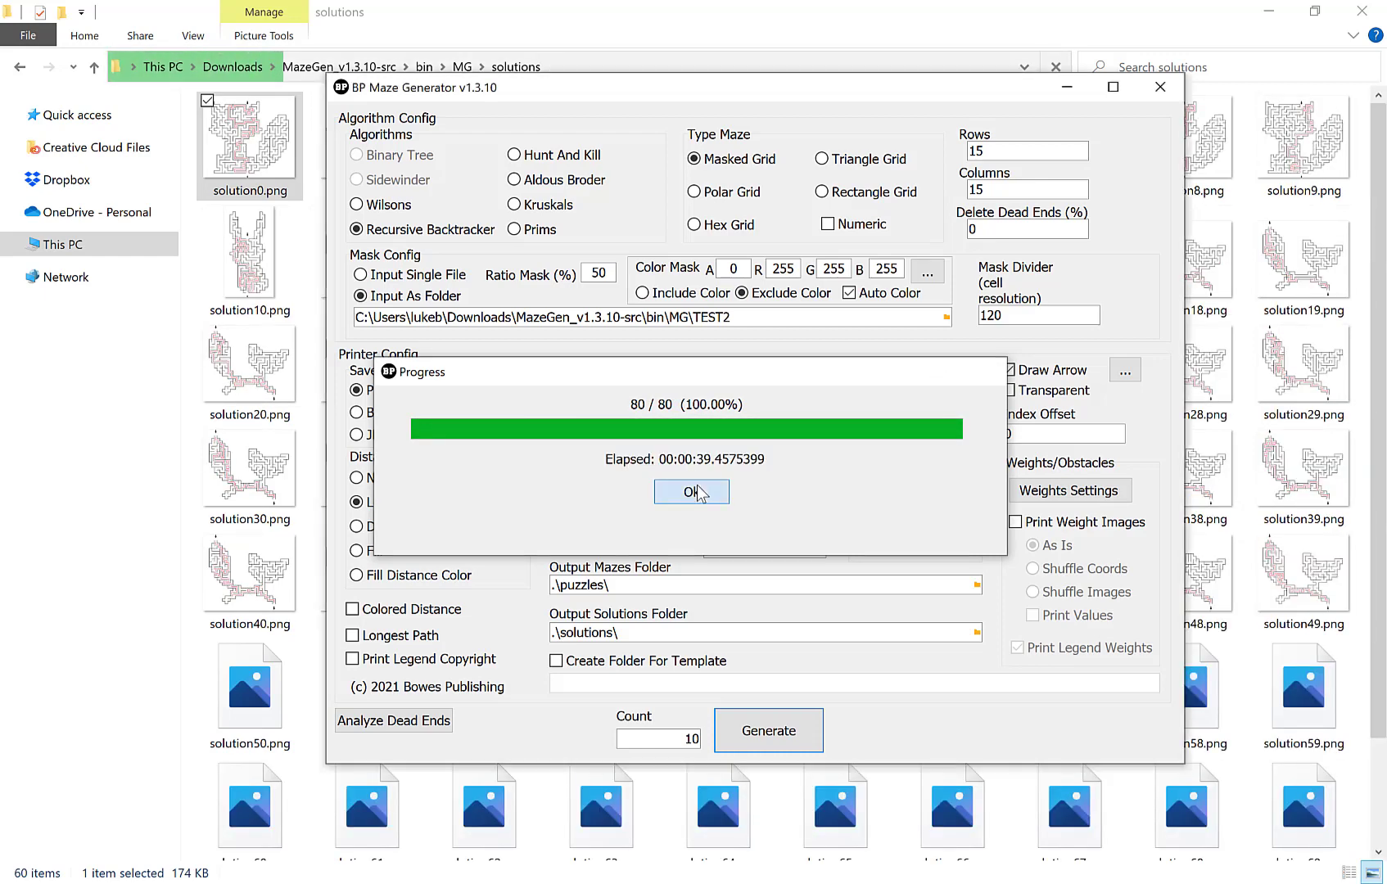
{"action": "left_click", "coordinate": [695, 491]}
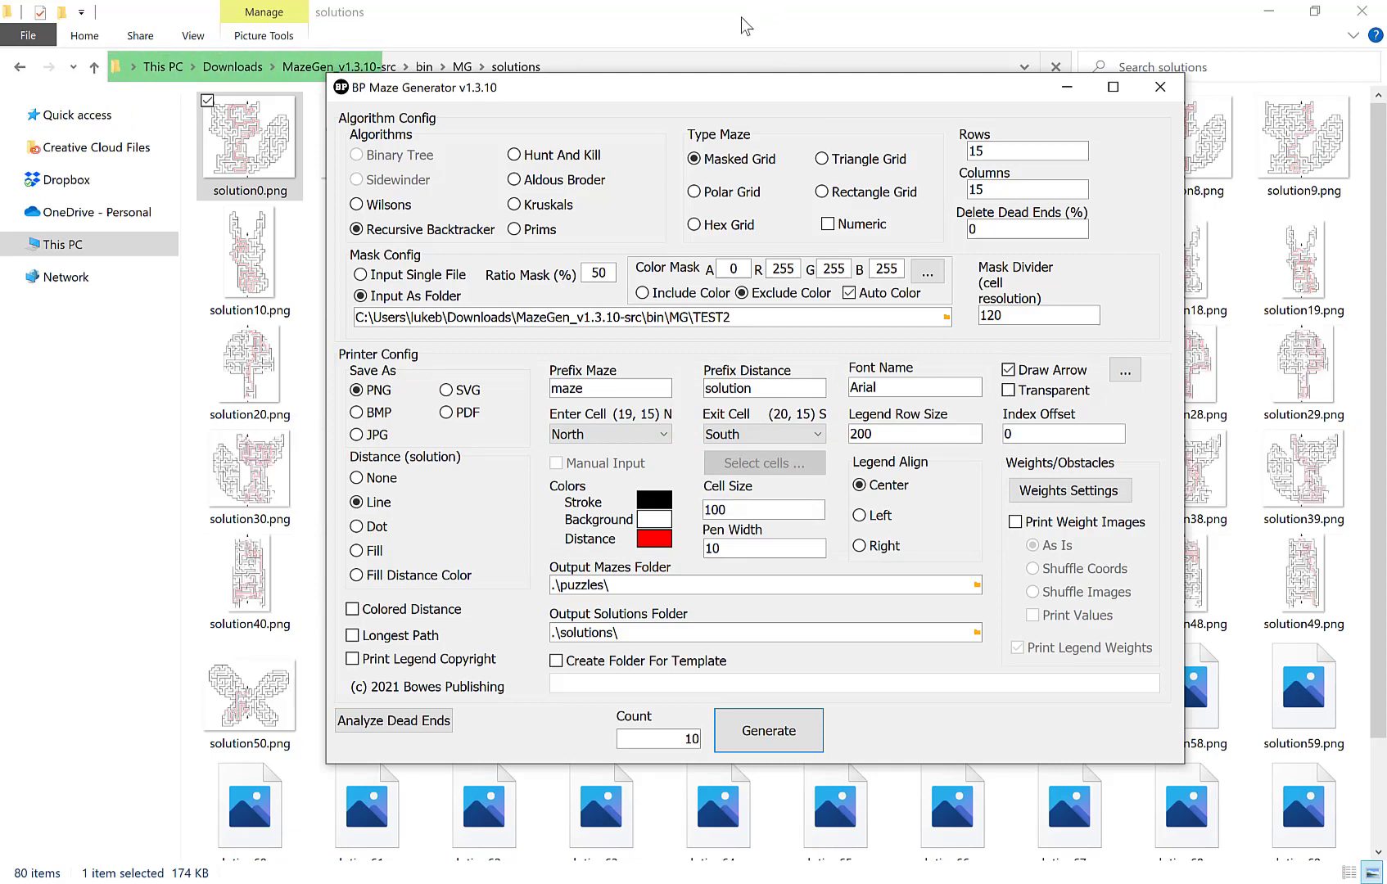
Step: Bring the solutions folder forward and scroll through solution0.png to solution79.png
{"action": "left_click", "coordinate": [744, 17]}
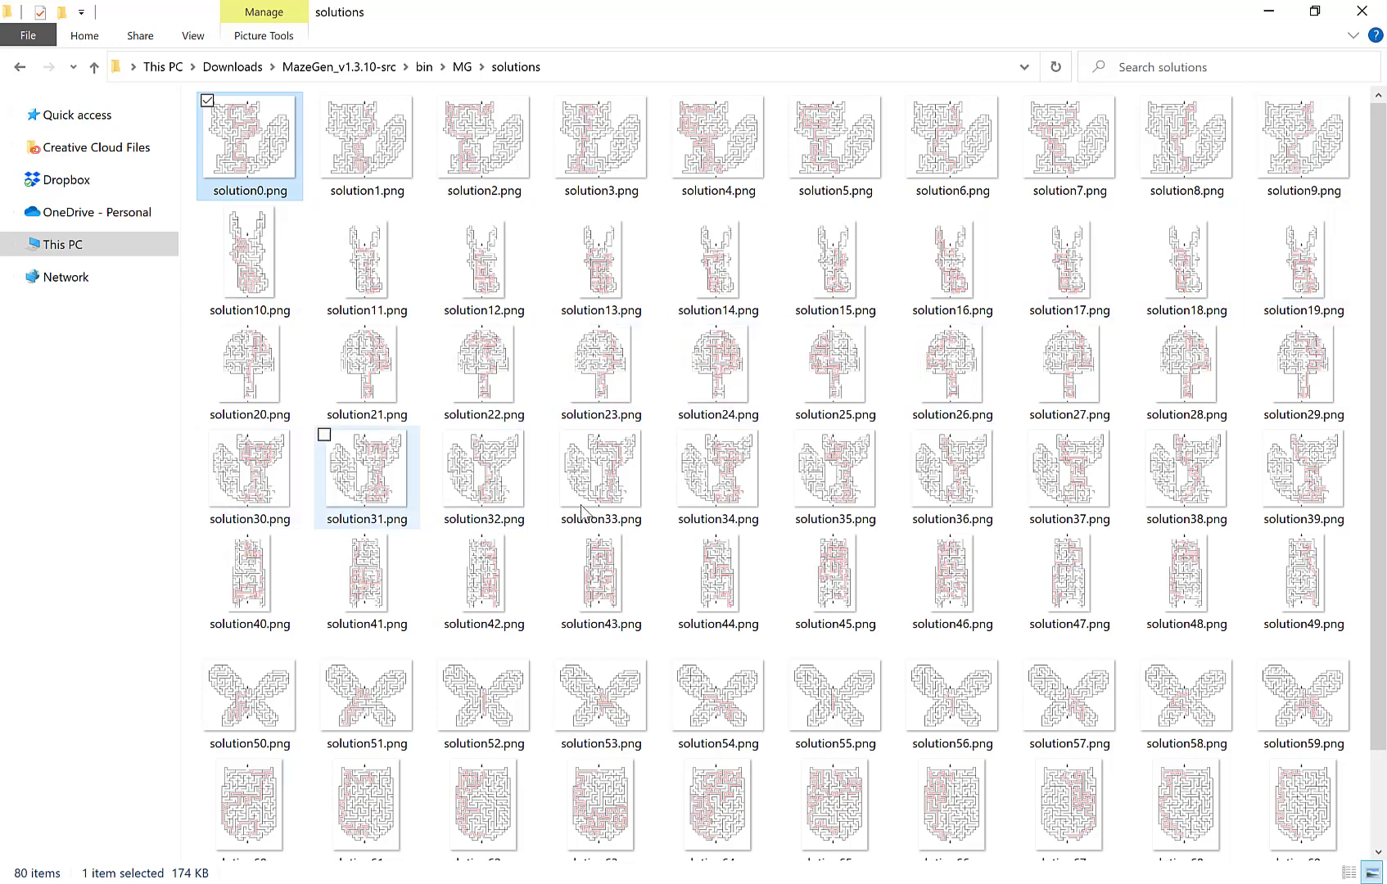
{"action": "scroll", "coordinate": [1310, 458], "scroll_direction": "down", "scroll_amount": 3}
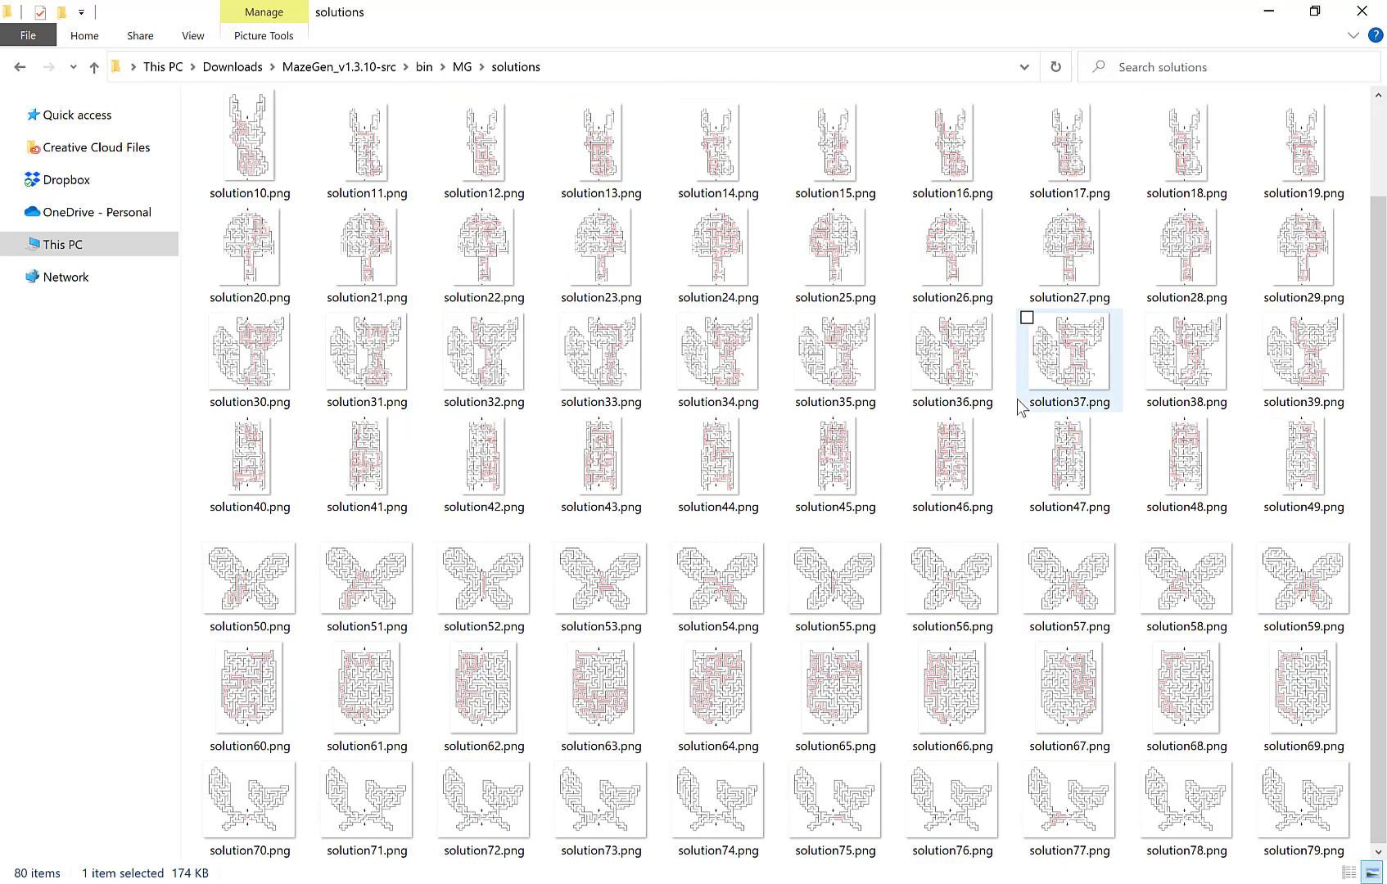
{"action": "mouse_move", "coordinate": [1016, 398]}
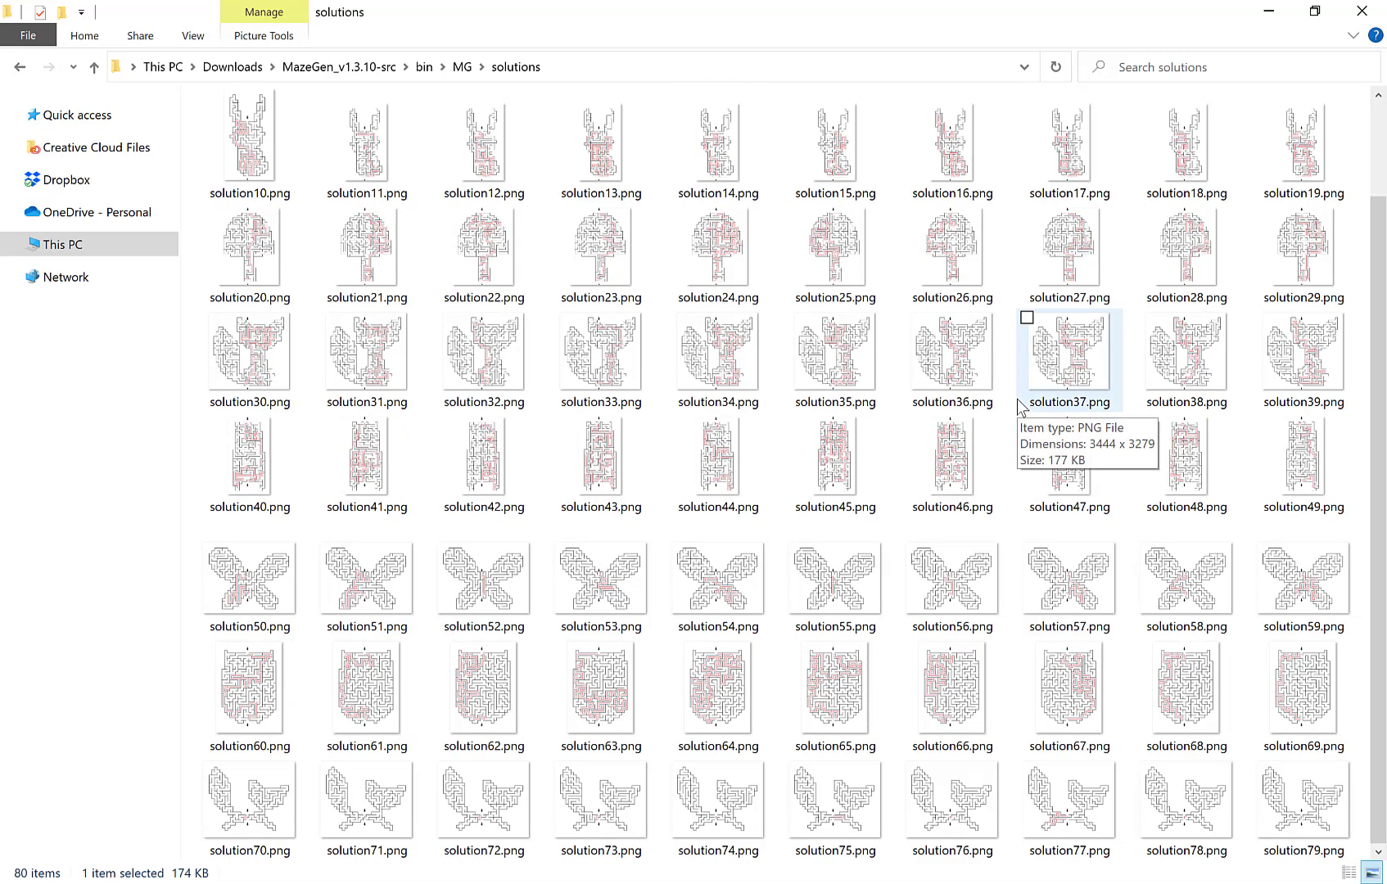